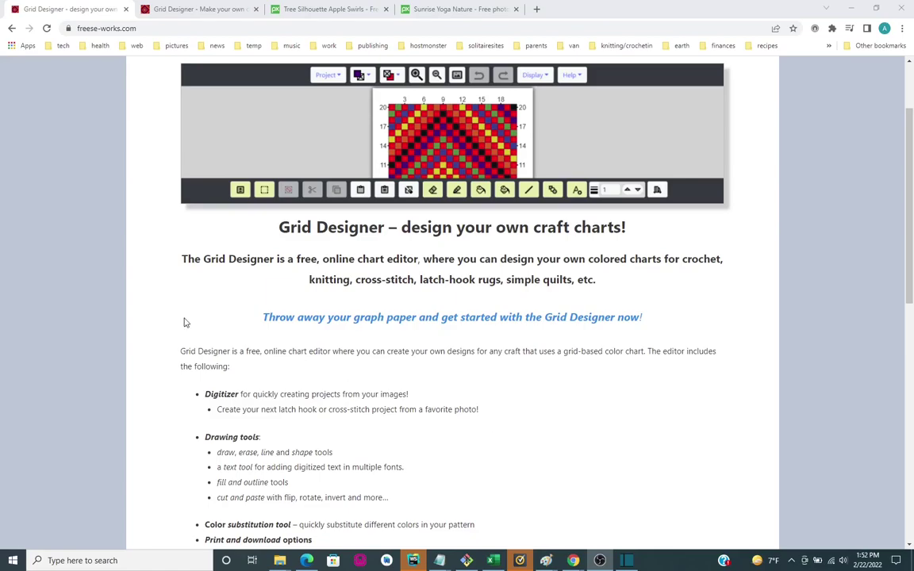
# Step: View the finished rainbow tree chart in the open Grid Designer page and close that page
pyautogui.click(170, 10)
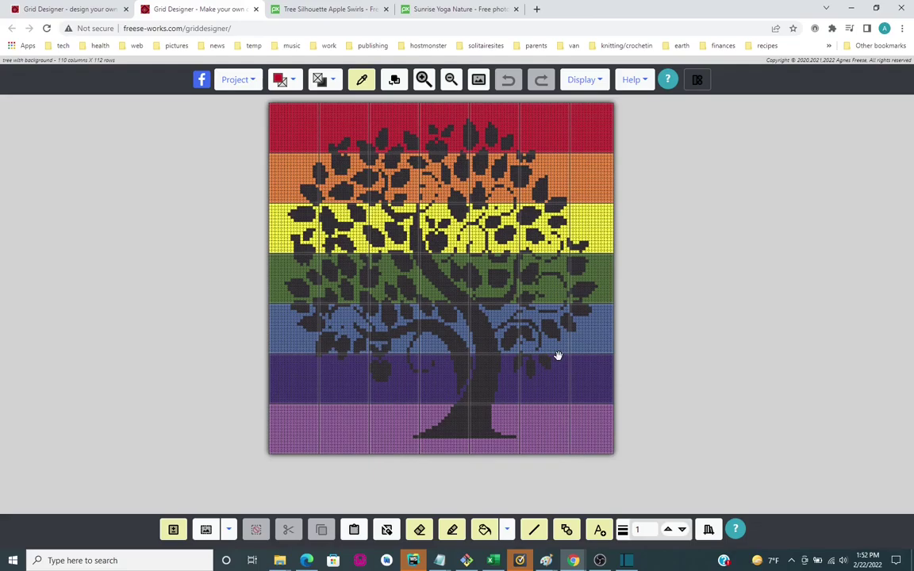
pyautogui.moveTo(526, 292); pyautogui.dragTo(523, 296)
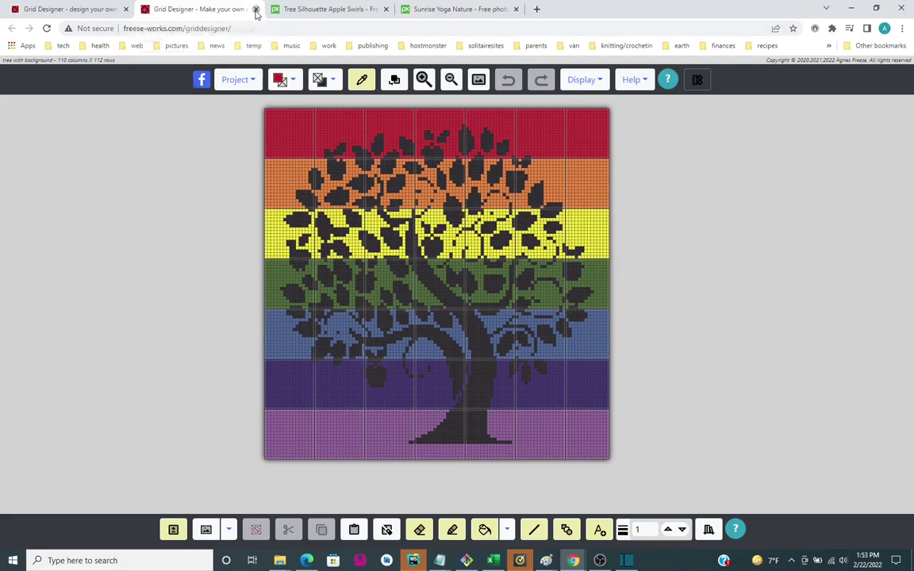
pyautogui.click(256, 10)
# Step: Open a fresh Grid Designer editor from the freese-works.com home page
pyautogui.click(71, 9)
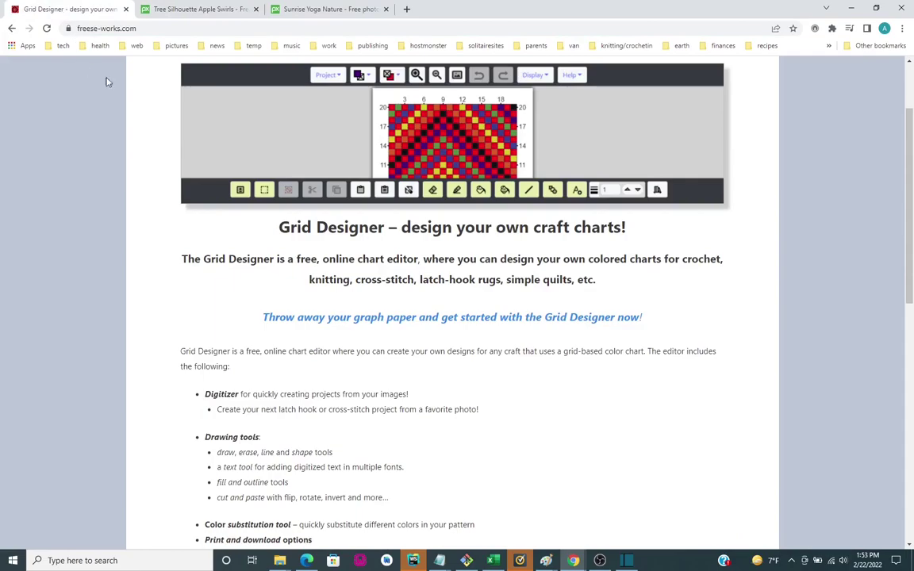
pyautogui.scroll(2, 328, 171)
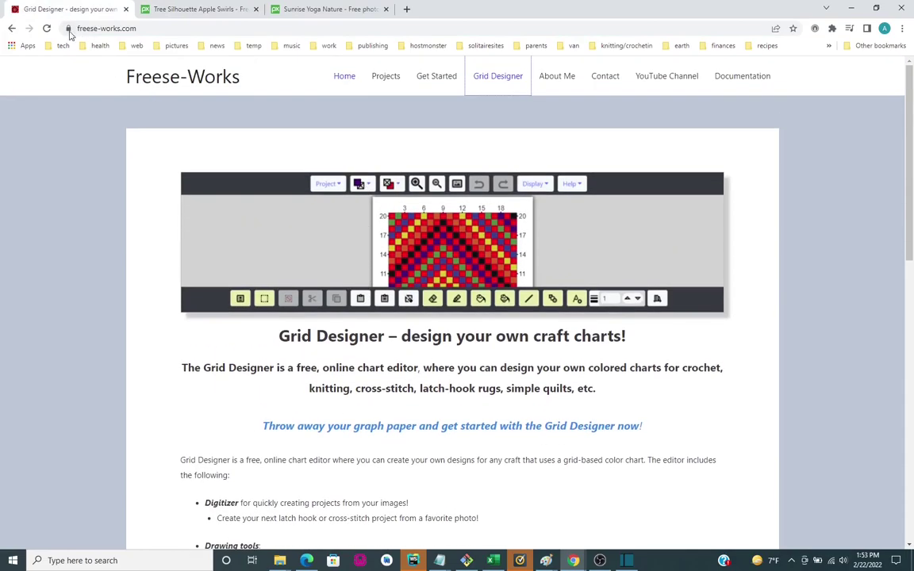
pyautogui.click(119, 28)
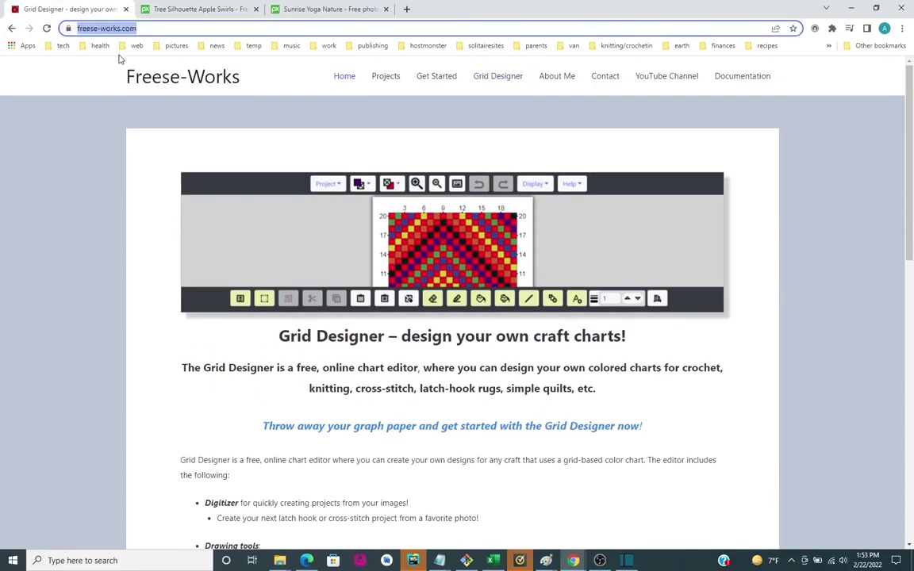
pyautogui.click(501, 80)
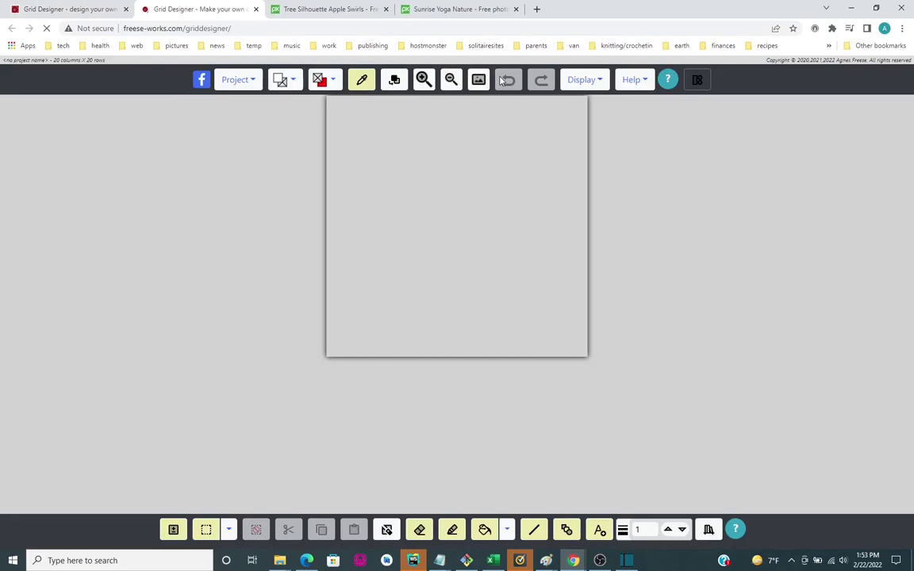
pyautogui.moveTo(486, 134); pyautogui.dragTo(447, 175)
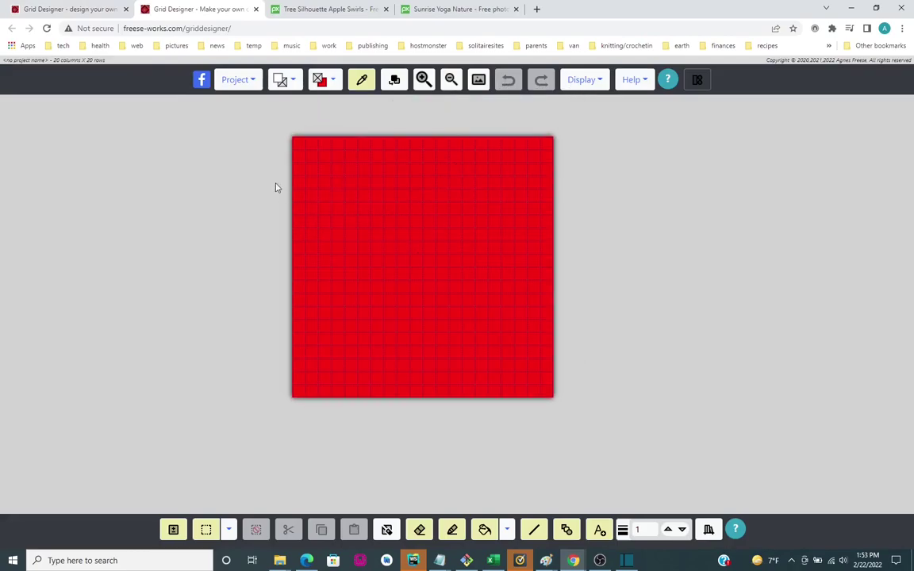
# Step: Start creating a project from an image and look at the source apple tree silhouette on Pixabay
pyautogui.click(229, 82)
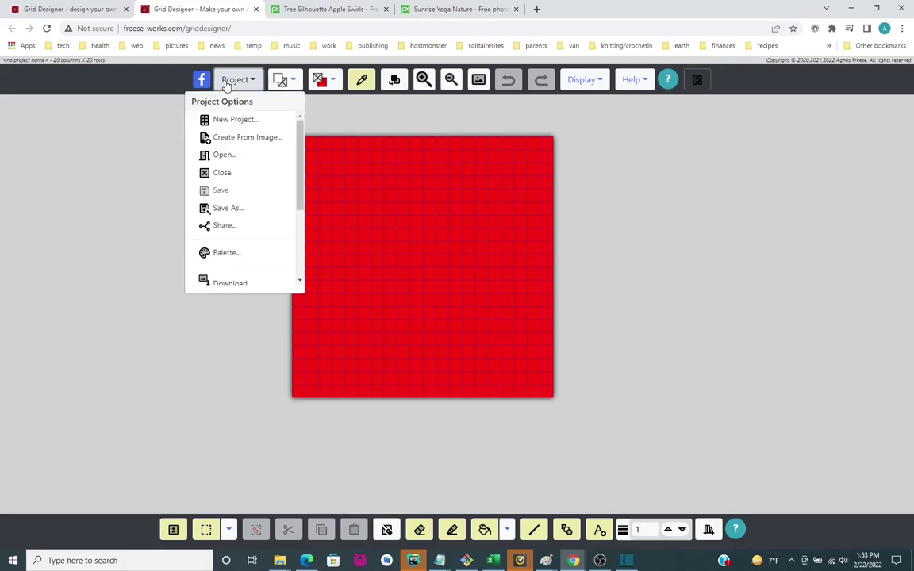
pyautogui.click(247, 140)
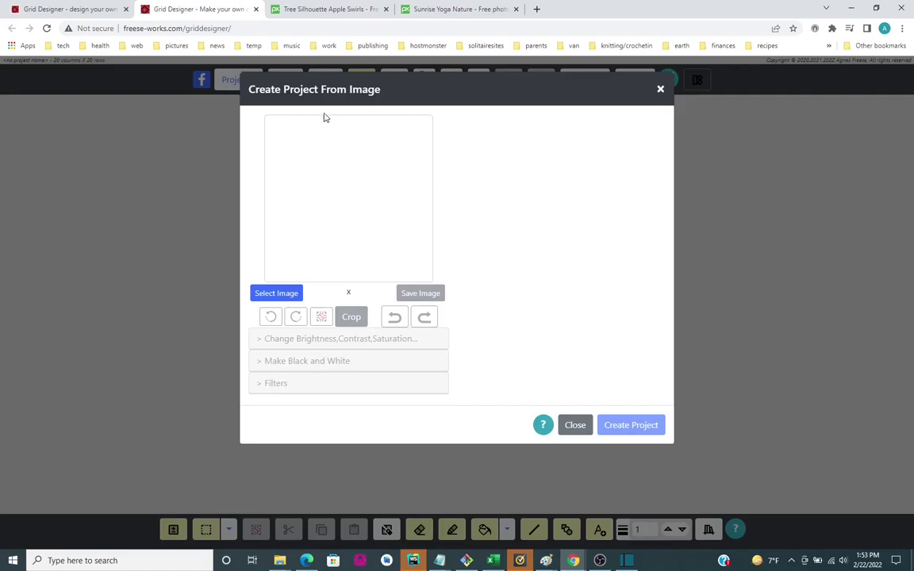
pyautogui.click(321, 13)
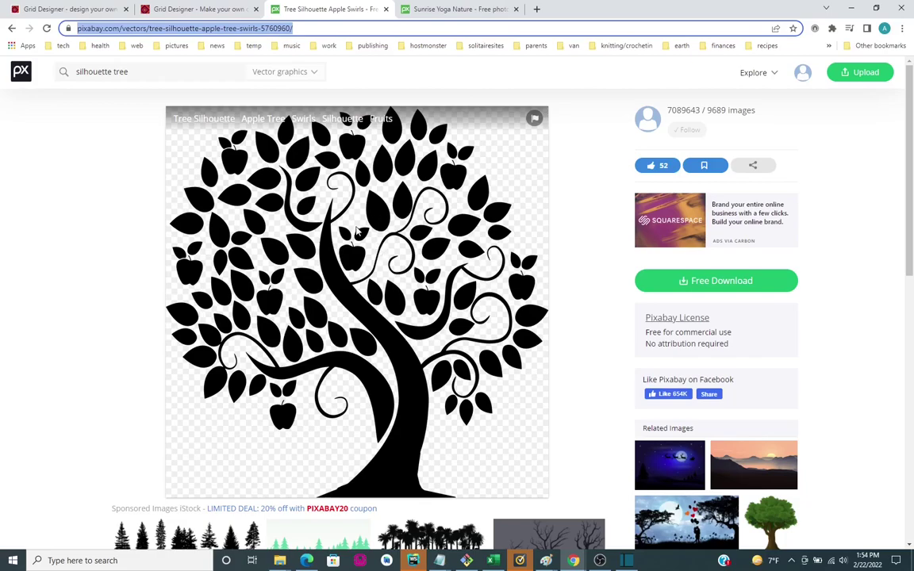
pyautogui.click(176, 11)
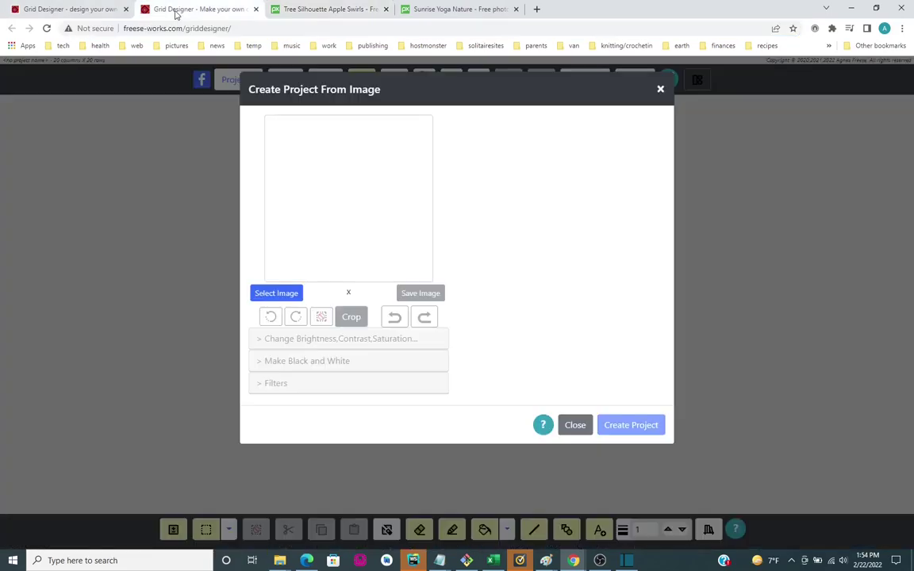
# Step: Load the image tree-silhouette-5760960-by-7089643.png from the pixabay folder as the project's source image
pyautogui.click(278, 294)
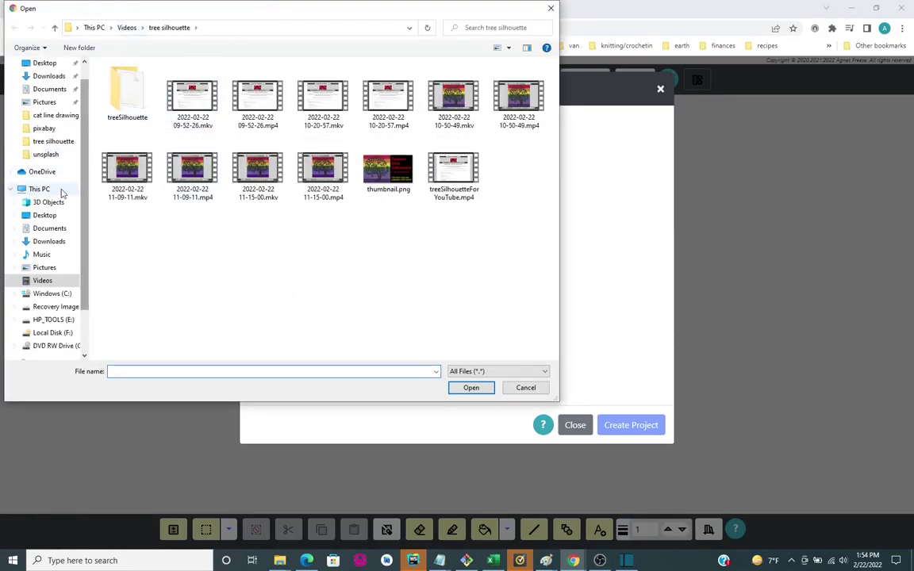
pyautogui.click(51, 142)
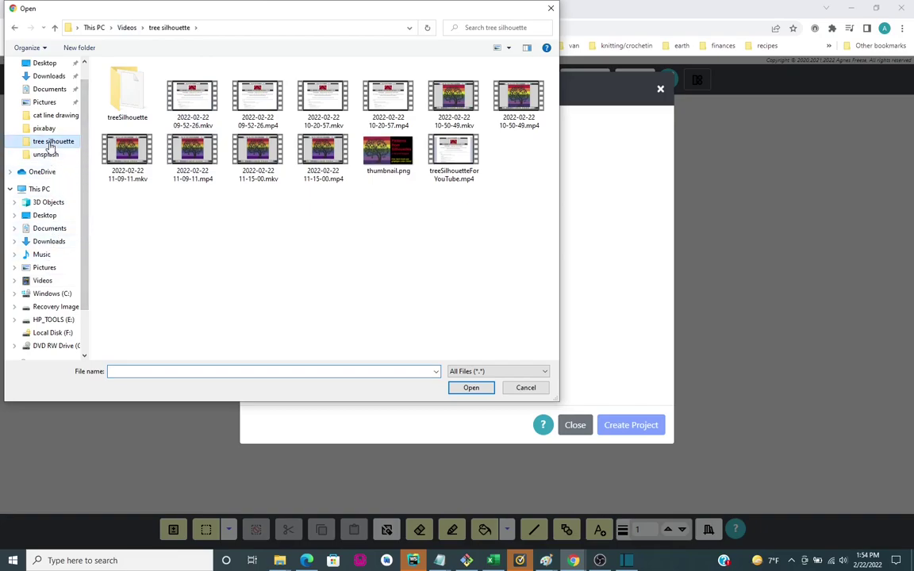
pyautogui.click(45, 128)
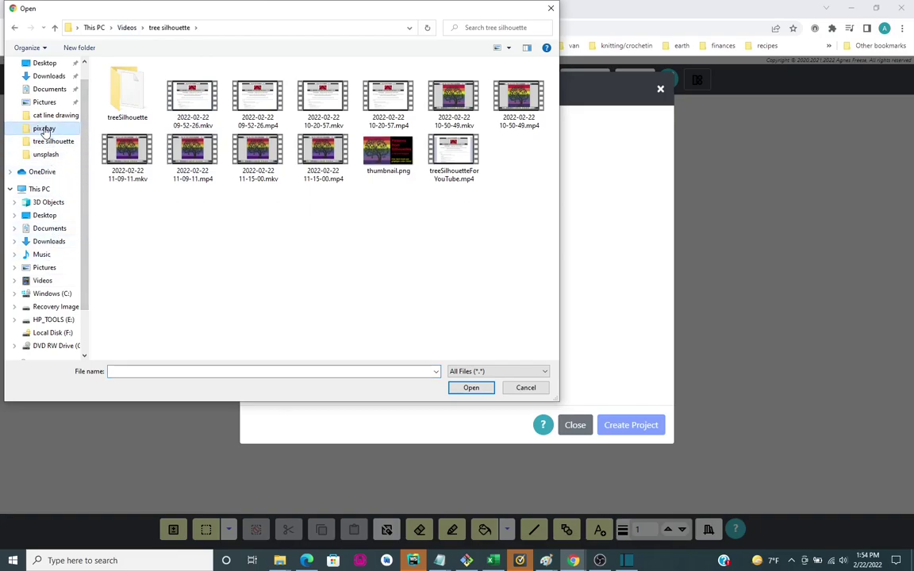
pyautogui.scroll(-10, 313, 159)
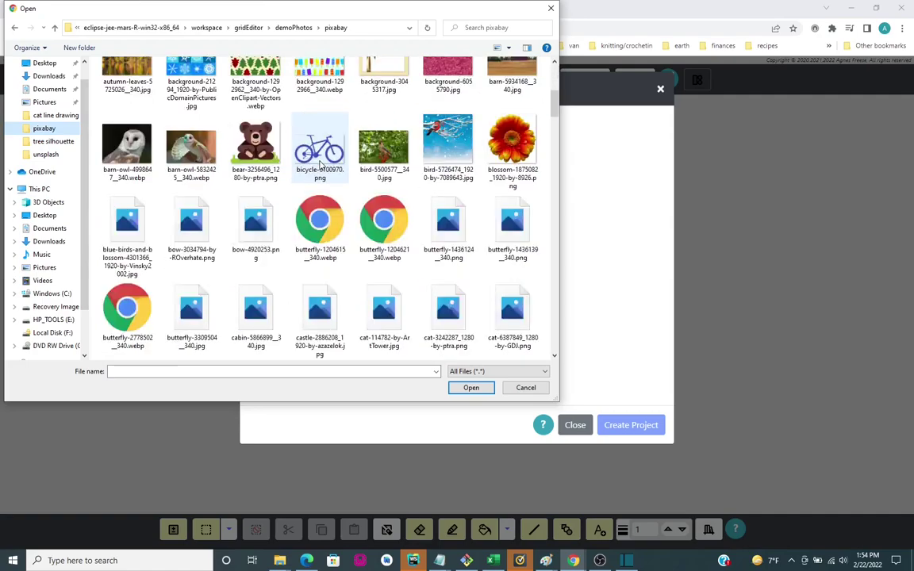
pyautogui.scroll(-20, 321, 165)
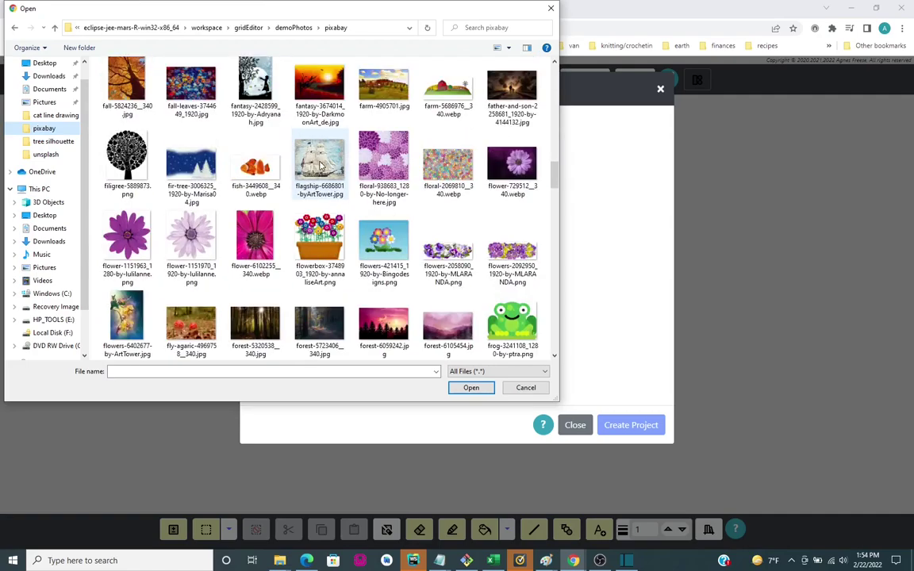
pyautogui.scroll(-5, 322, 164)
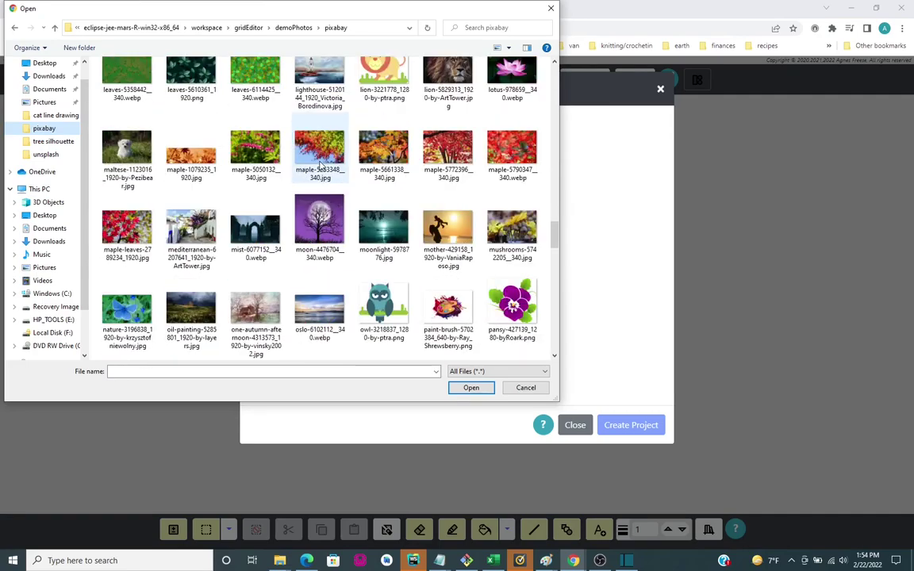
pyautogui.scroll(-10, 319, 164)
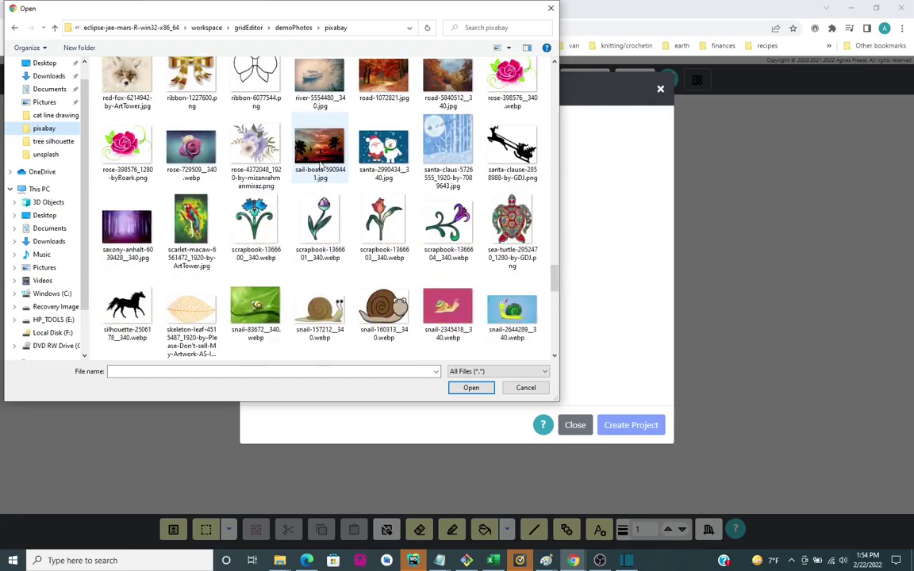
pyautogui.scroll(-10, 319, 164)
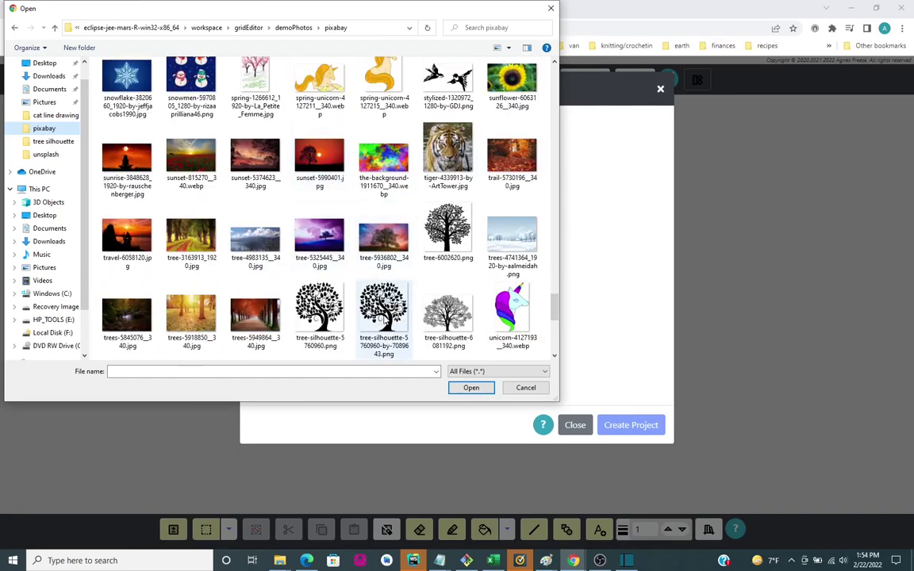
pyautogui.click(349, 285)
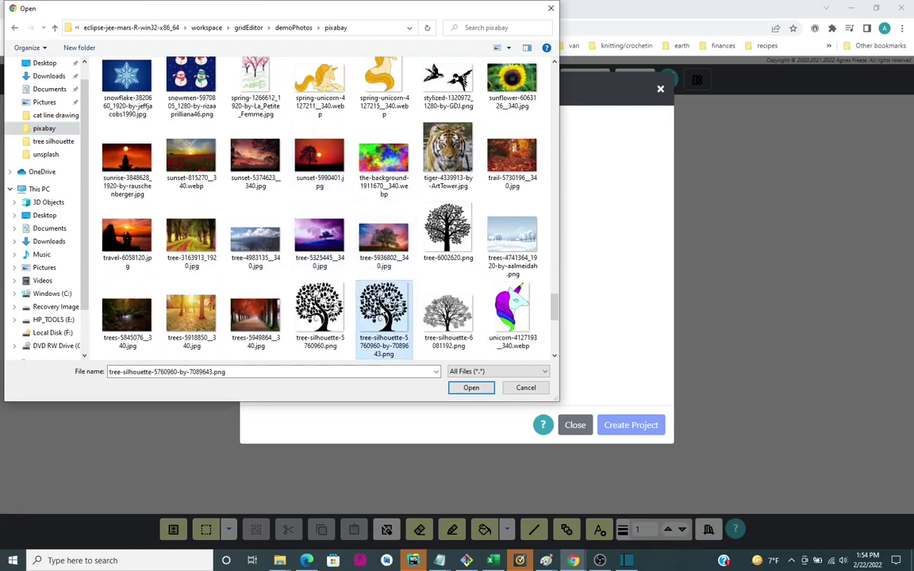
pyautogui.click(471, 388)
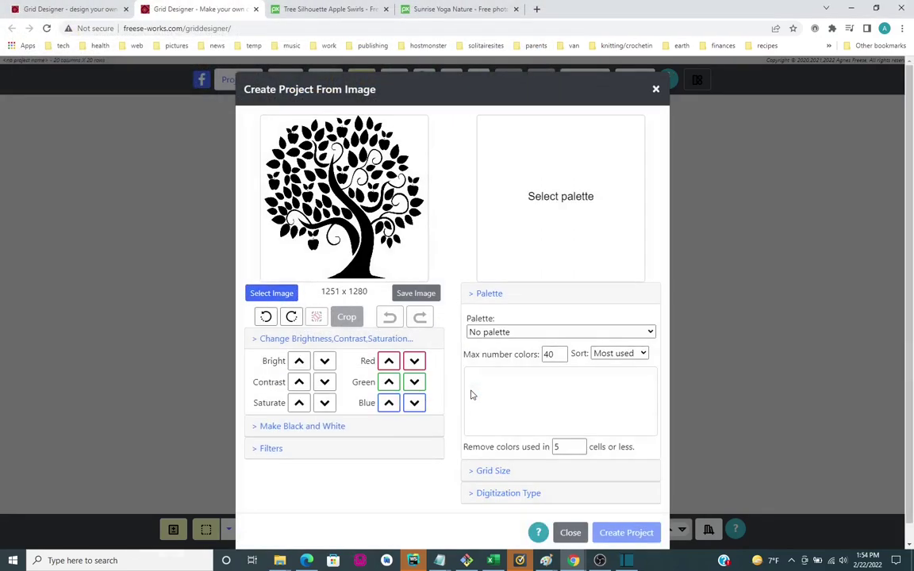
# Step: Choose the (Rug) Herrschner's Latch Hook Yarn (H) palette and limit the maximum number of colors to 2
pyautogui.click(591, 331)
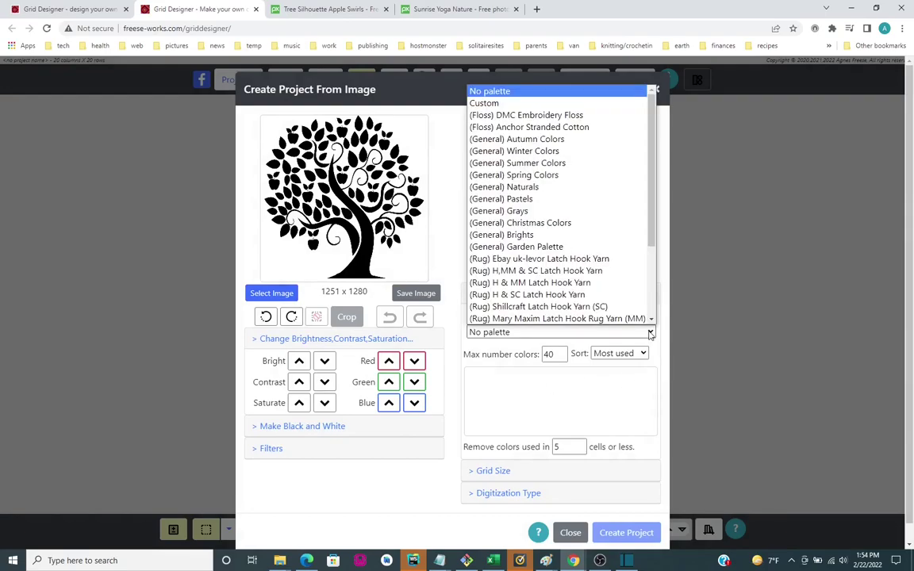
pyautogui.scroll(-2, 567, 270)
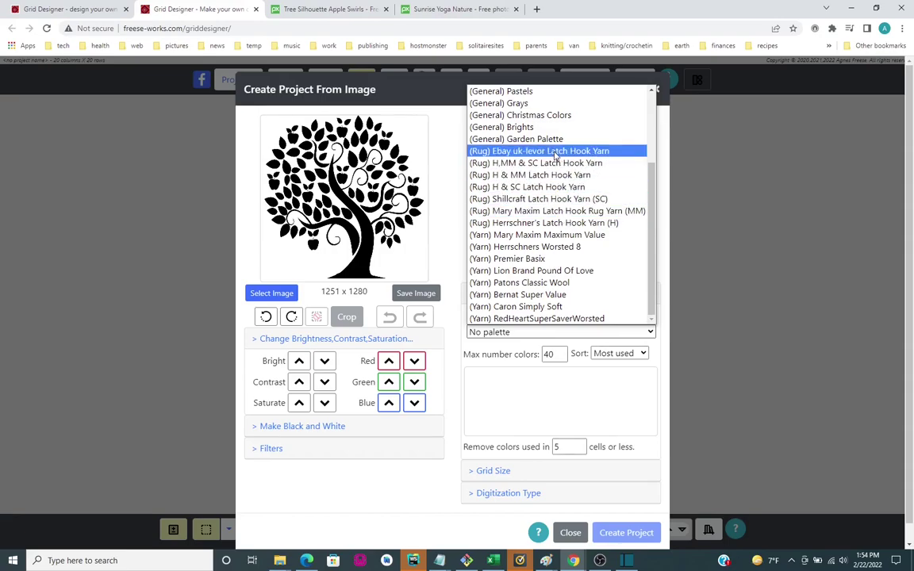
pyautogui.click(558, 224)
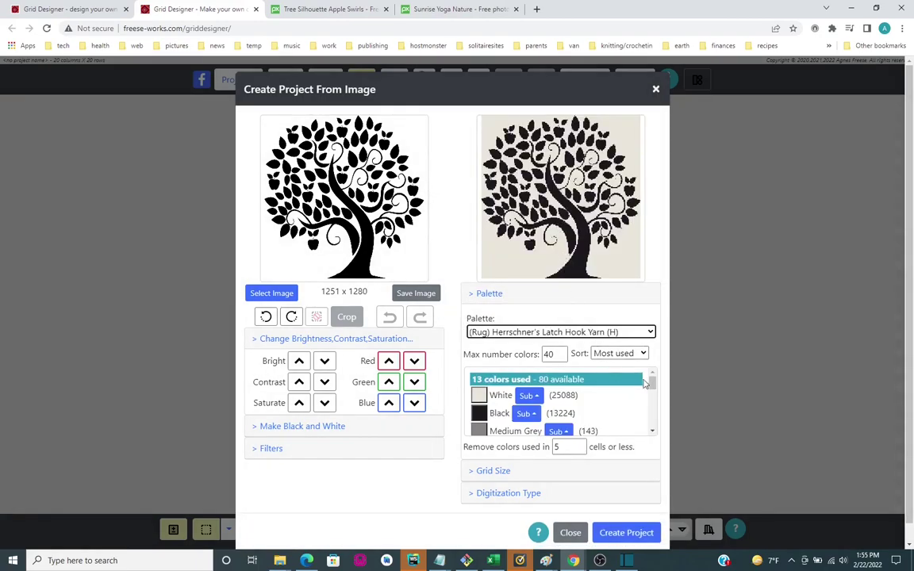
pyautogui.doubleClick(547, 354)
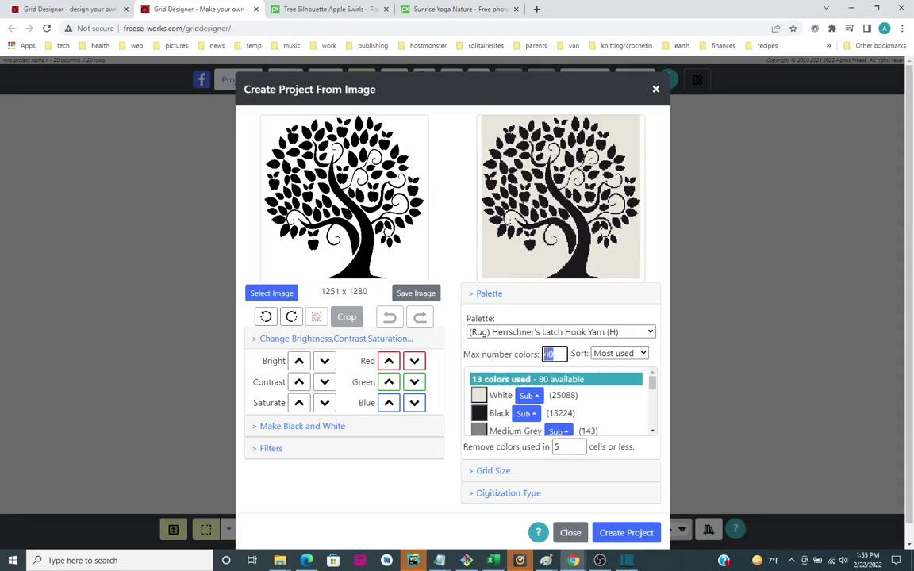
pyautogui.write('8')
pyautogui.click(652, 379)
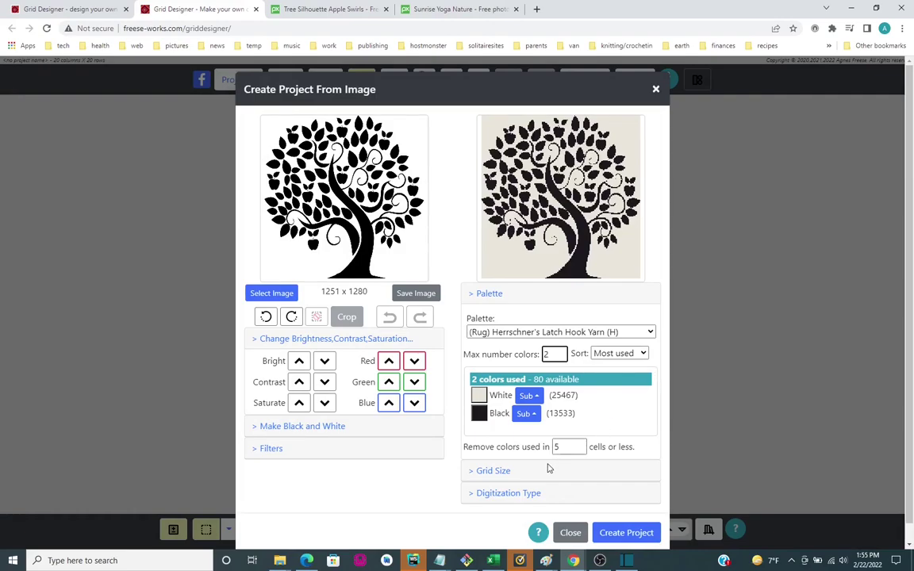
# Step: Define the grid units as a Latch Hook project on the pre-defined 5 mesh (holes/inch) canvas and save the changes
pyautogui.click(495, 472)
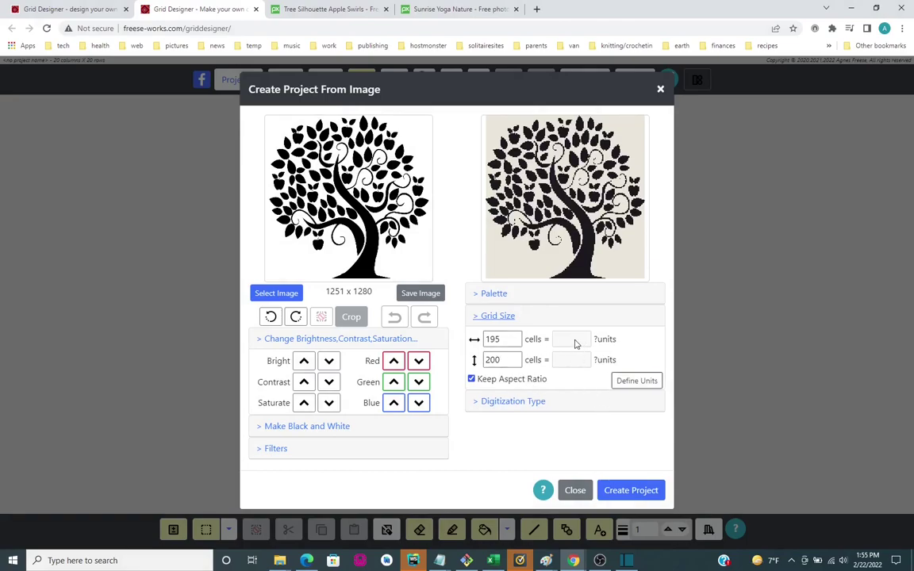
pyautogui.click(636, 383)
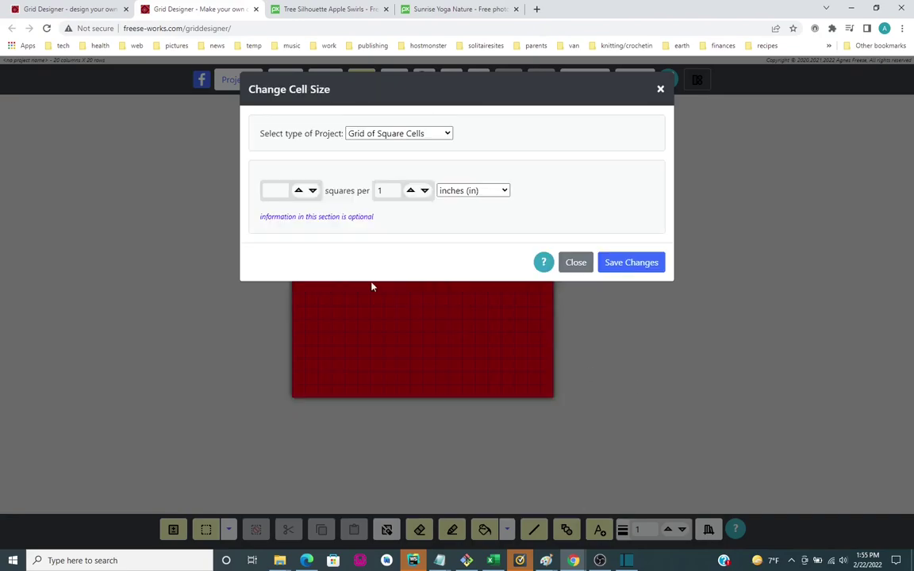
pyautogui.click(444, 137)
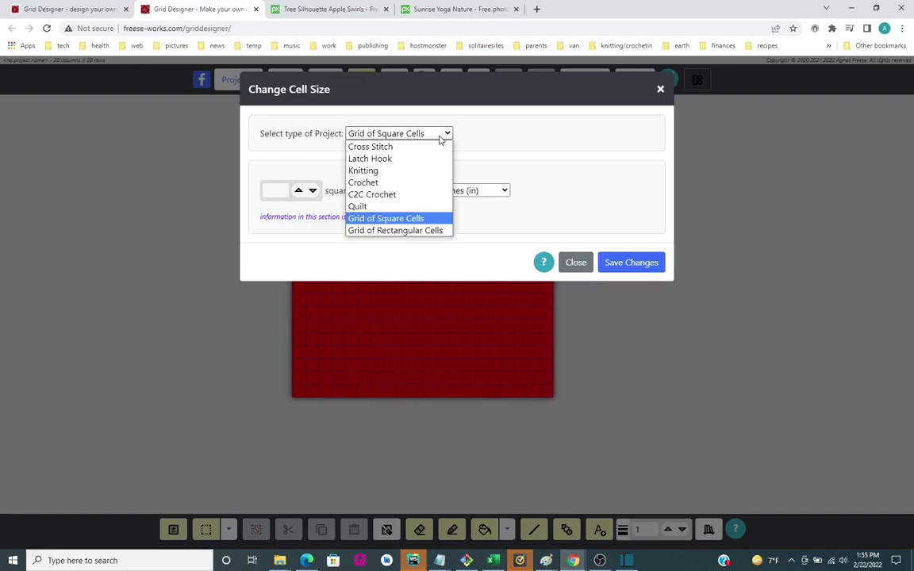
pyautogui.click(392, 160)
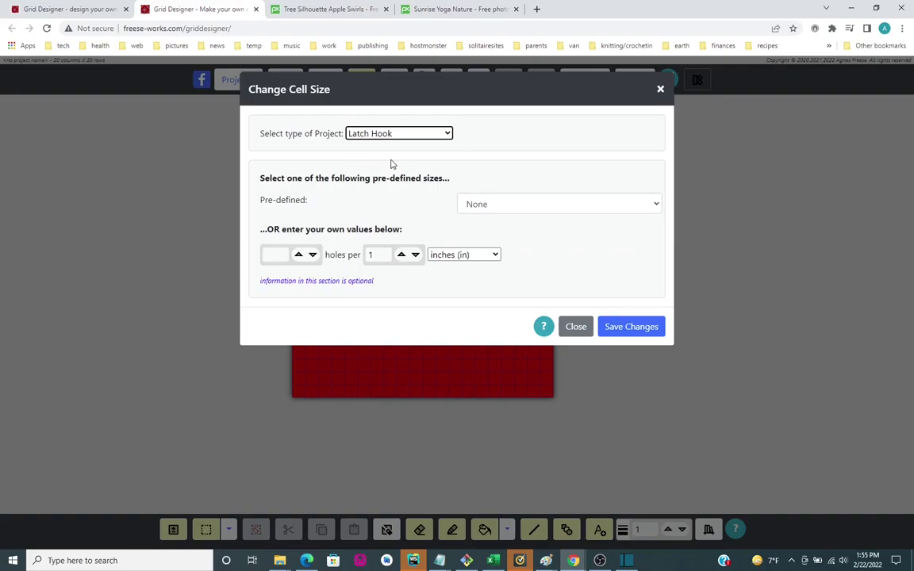
pyautogui.click(572, 207)
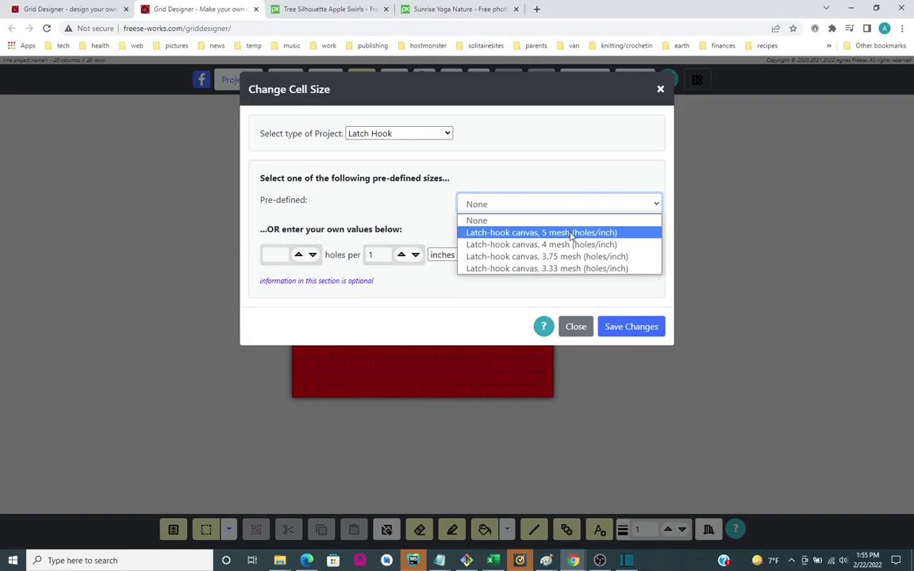
pyautogui.click(572, 234)
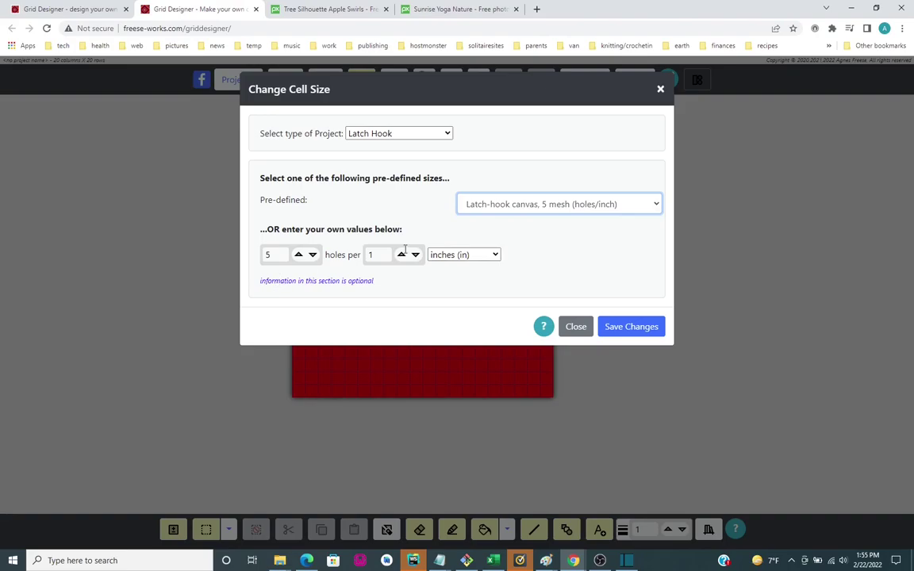
pyautogui.click(631, 327)
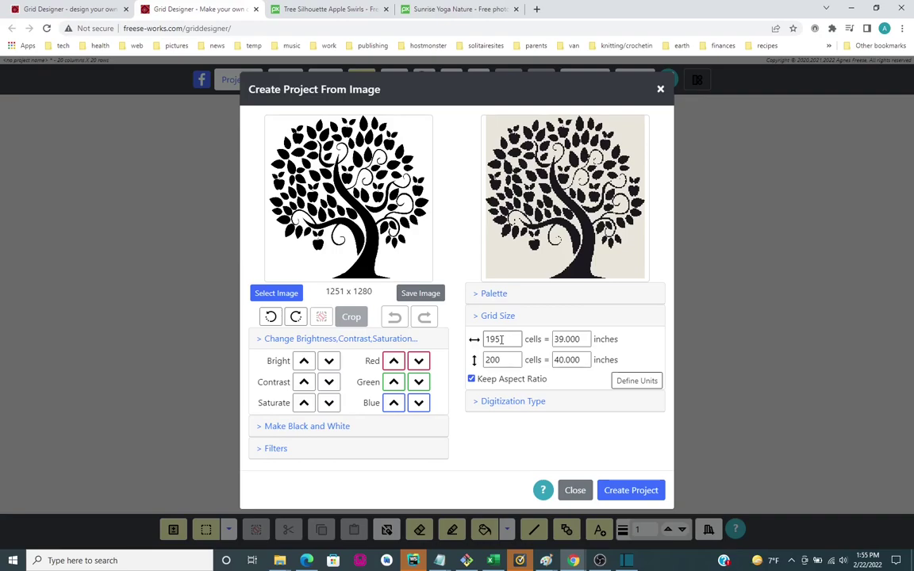
# Step: Set the grid width to 20 inches with the aspect ratio kept
pyautogui.doubleClick(585, 339)
pyautogui.write('20')
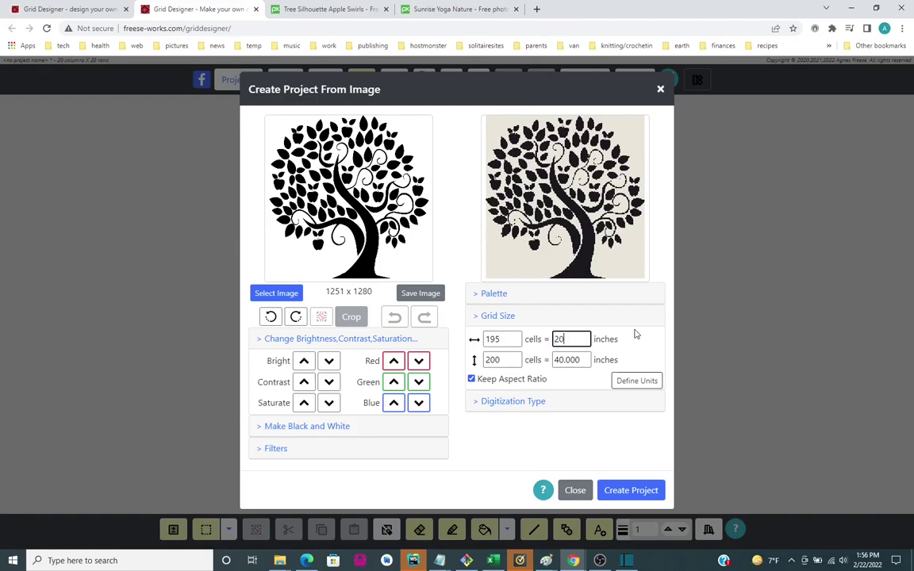
pyautogui.press('Return')
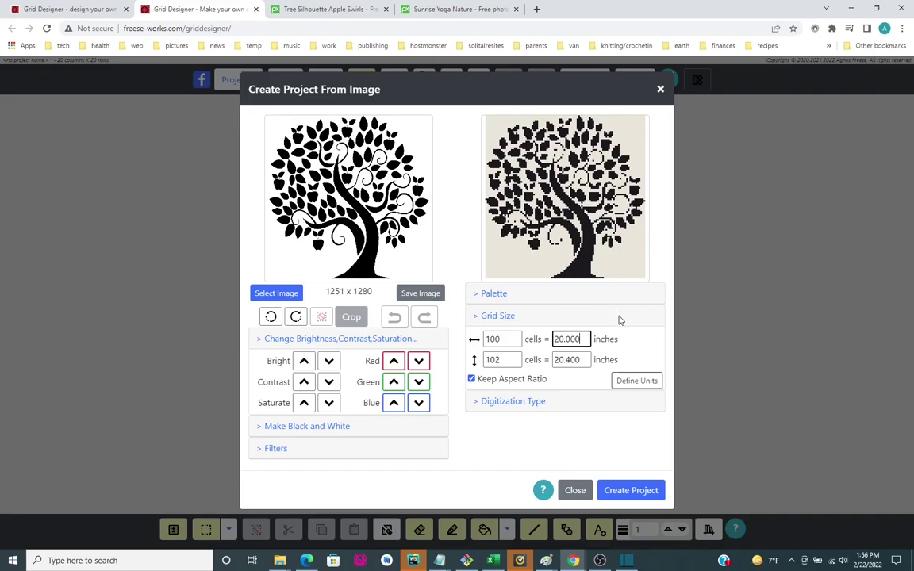
# Step: Compare the Smooth digitization type with Sharp, keep Sharp, and create the project from the image
pyautogui.click(524, 403)
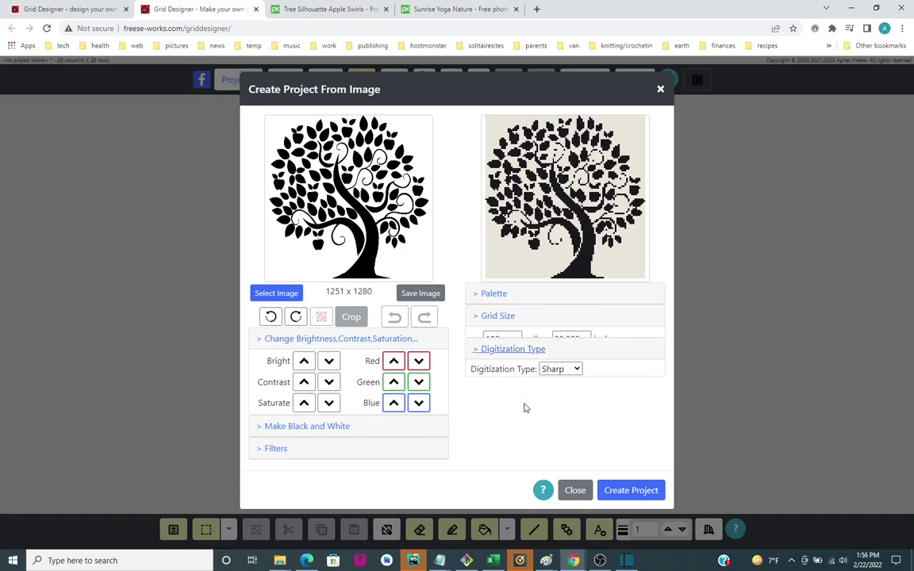
pyautogui.click(573, 361)
pyautogui.click(570, 381)
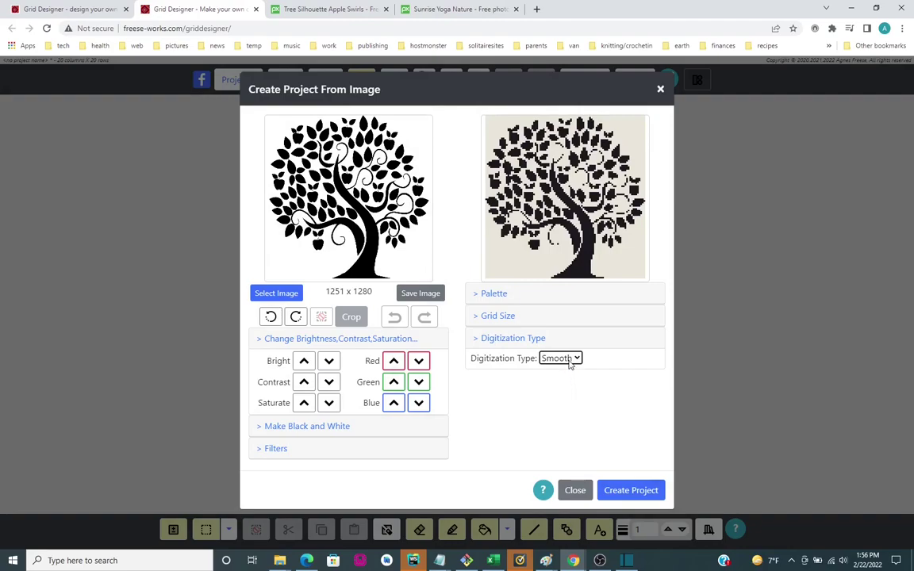
pyautogui.click(575, 359)
pyautogui.click(569, 369)
pyautogui.click(631, 491)
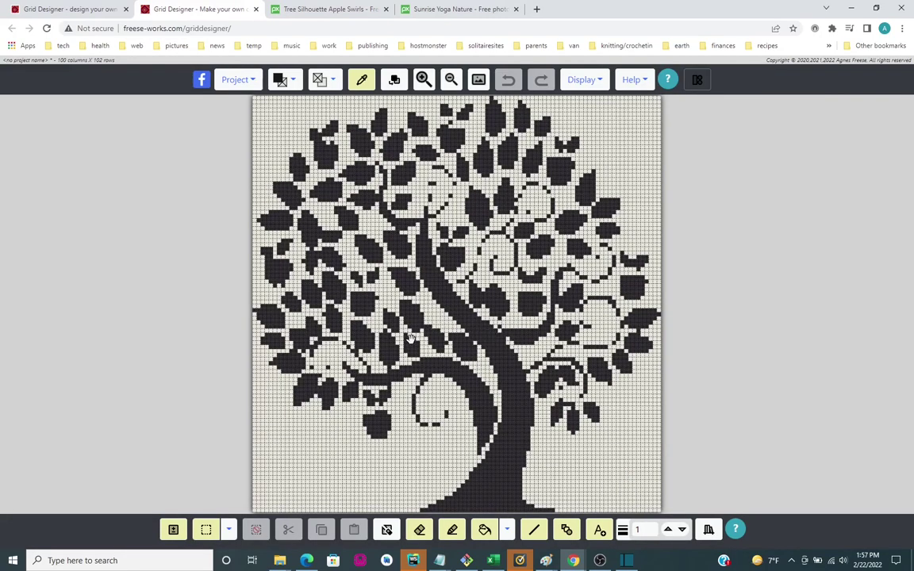
# Step: Pencil in the missing cells of the tree's broken swirls and apple stems in black
pyautogui.click(453, 531)
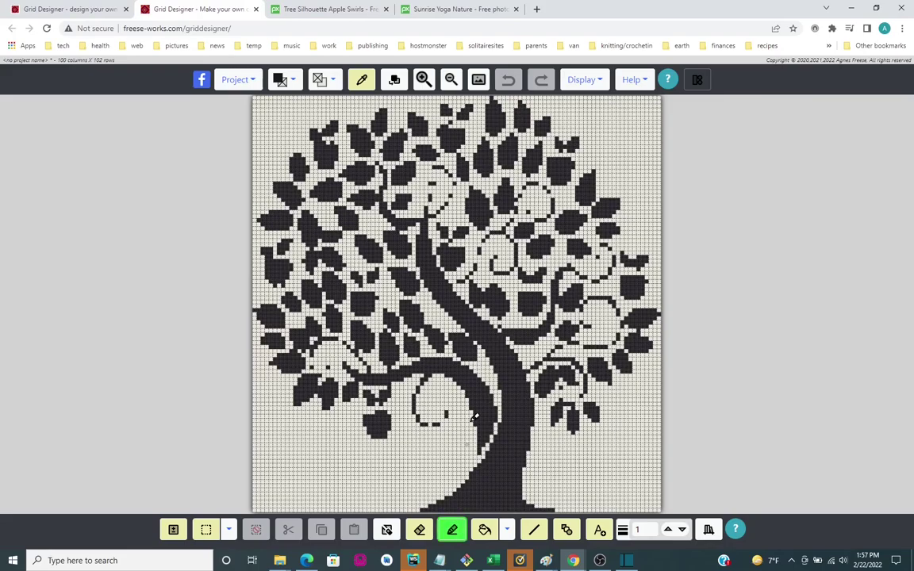
pyautogui.click(460, 241)
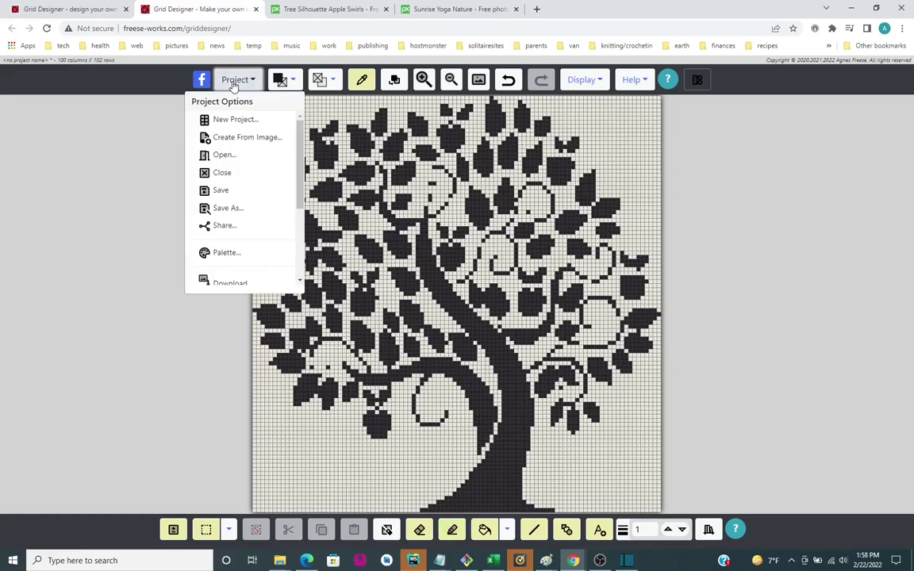
# Step: Save the project as "black tree", replacing the existing project of that name
pyautogui.click(217, 190)
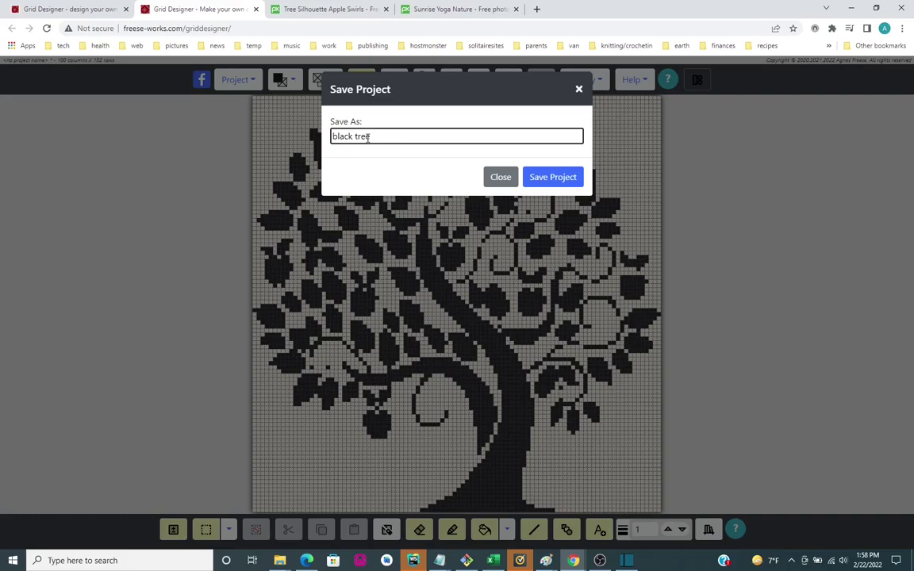
pyautogui.click(544, 178)
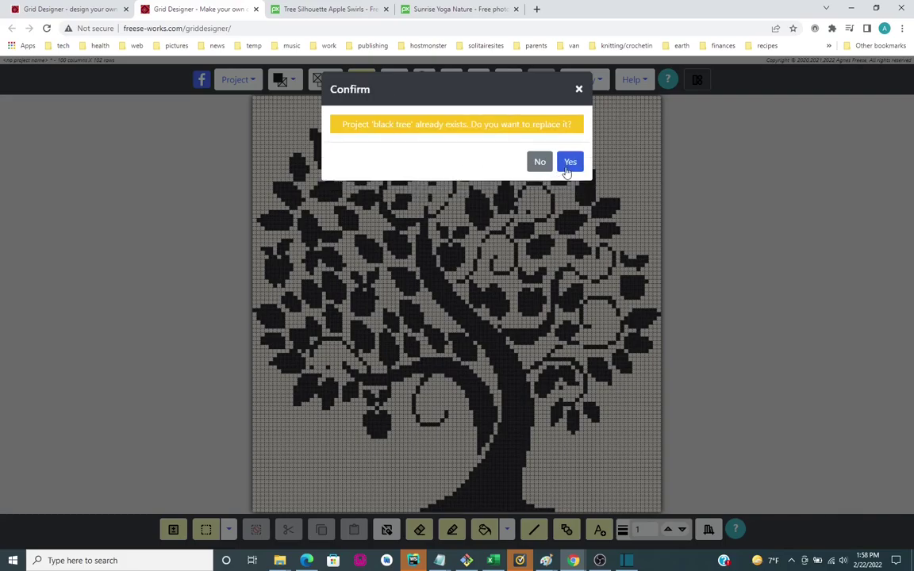
pyautogui.click(568, 162)
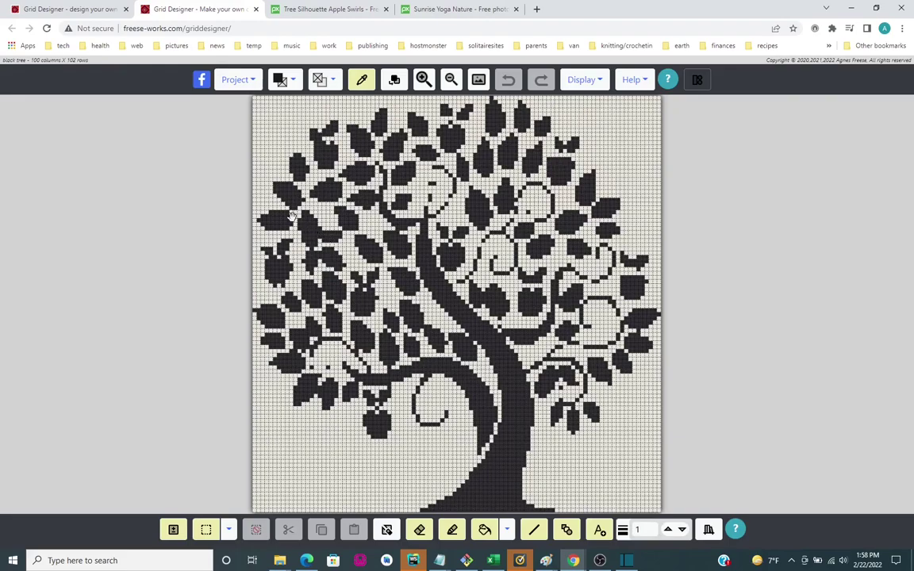
pyautogui.click(235, 80)
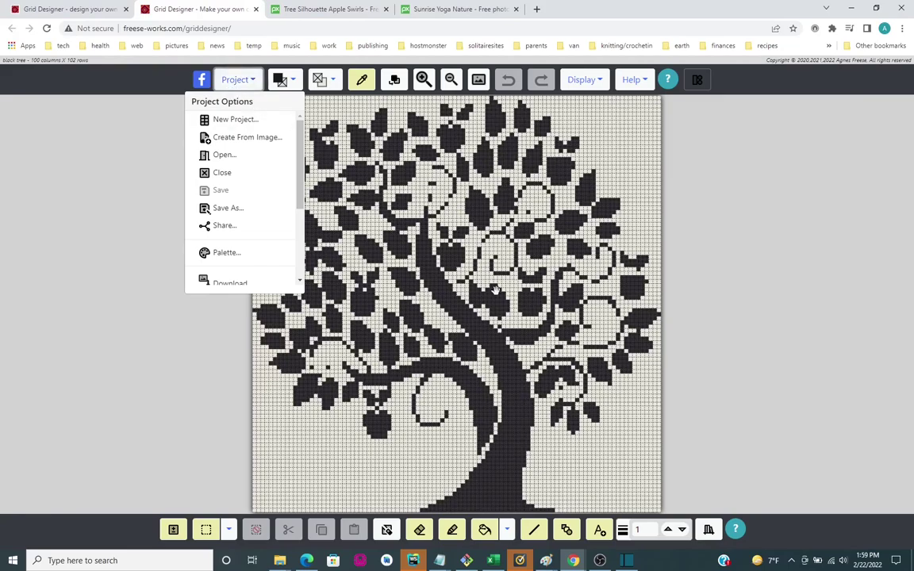
pyautogui.click(230, 119)
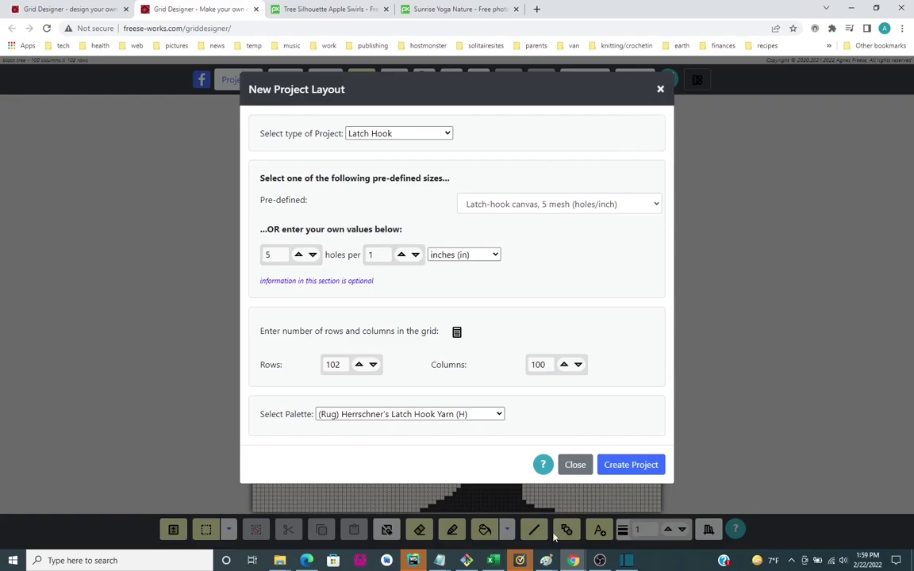
pyautogui.click(575, 465)
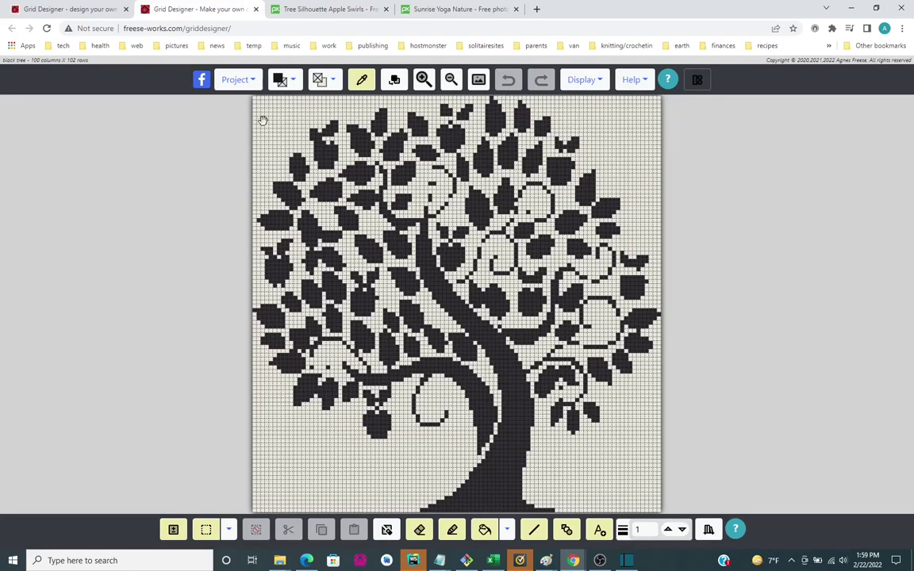
# Step: Create a new Latch Hook project with 112 rows and 110 columns, keeping the Herrschner's Latch Hook Yarn palette
pyautogui.click(253, 83)
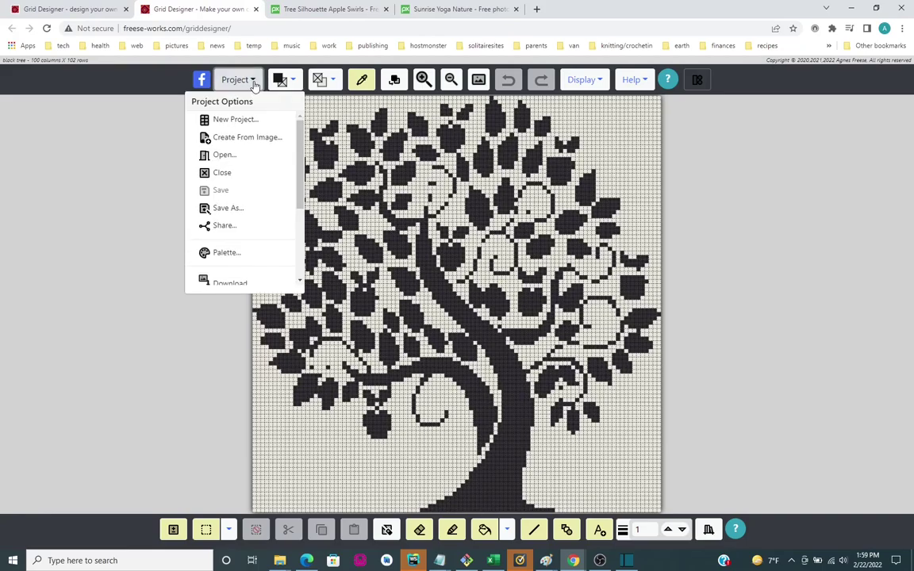
pyautogui.click(235, 120)
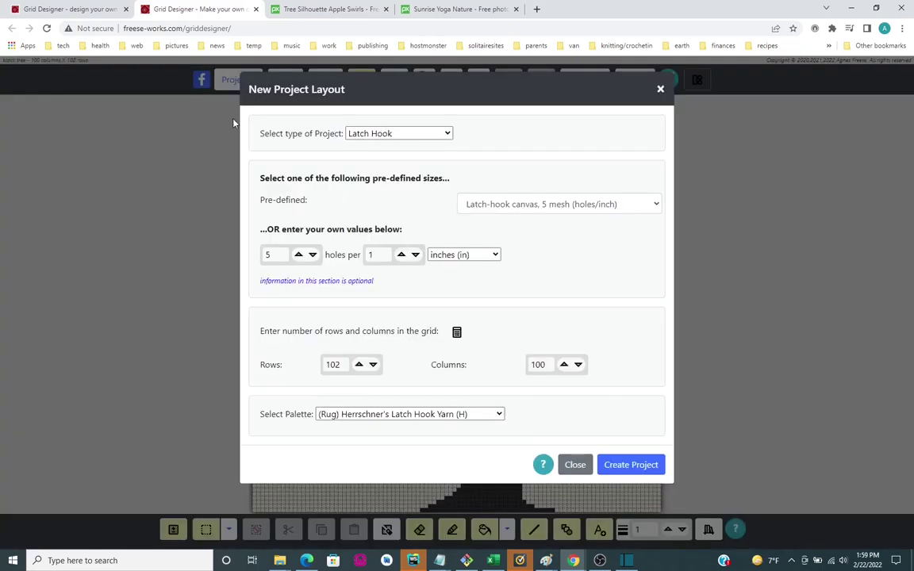
pyautogui.click(335, 364)
pyautogui.click(539, 364)
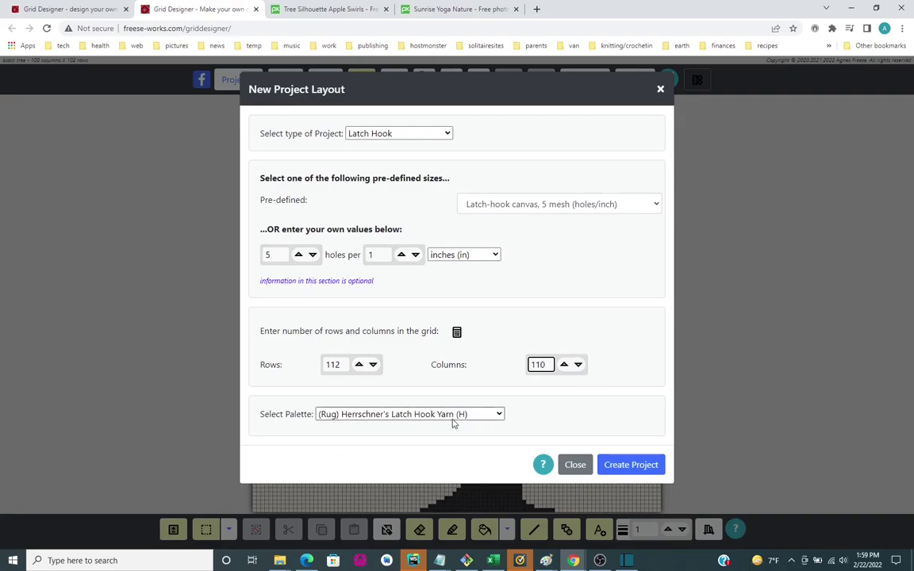
pyautogui.click(623, 470)
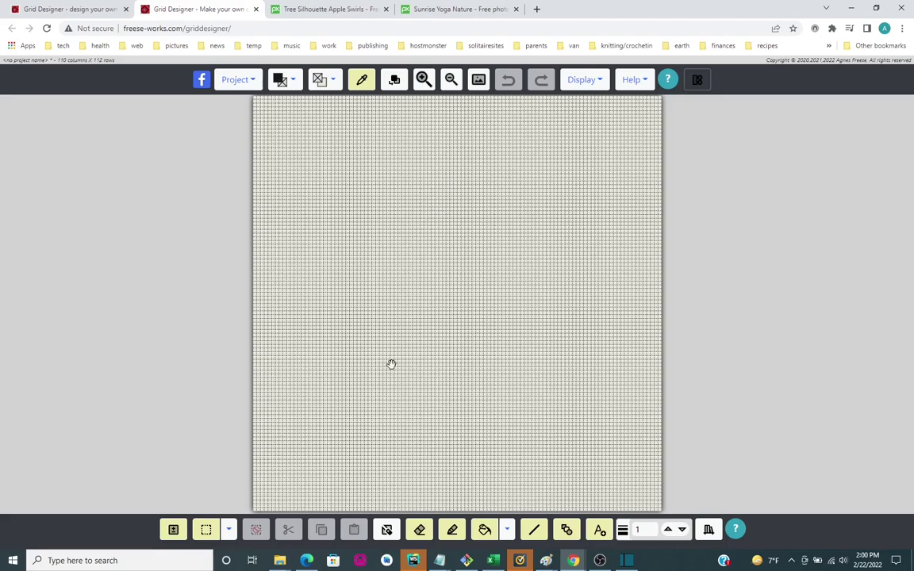
# Step: Switch to Calculator, divide the 112 rows by 7 to get the height of each rainbow stripe, and close it
pyautogui.click(74, 560)
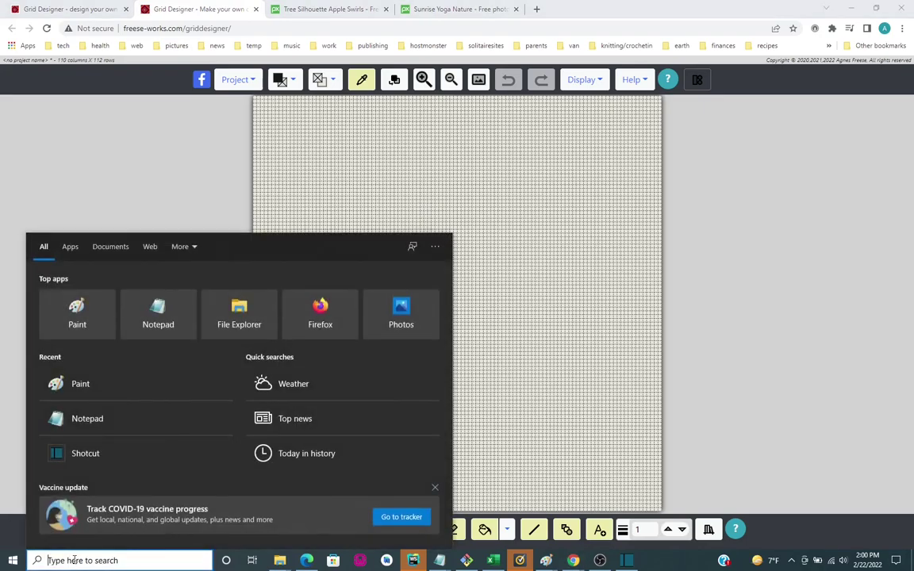
pyautogui.write('calc')
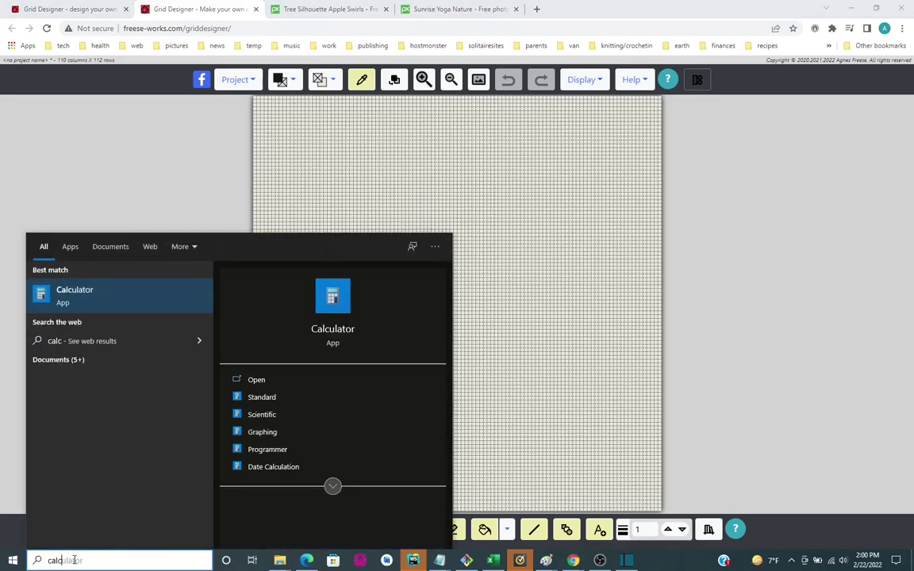
pyautogui.click(71, 300)
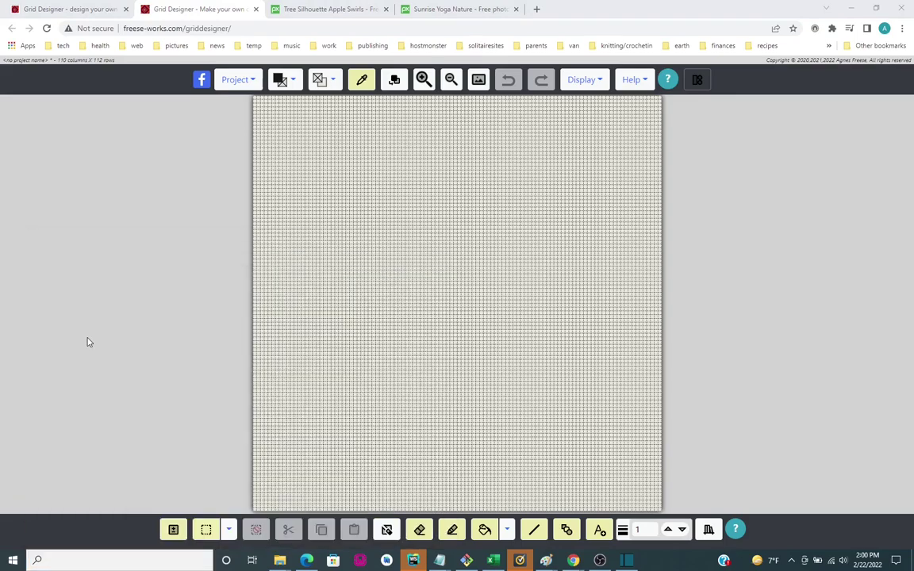
pyautogui.click(374, 355)
pyautogui.click(374, 355)
pyautogui.click(418, 361)
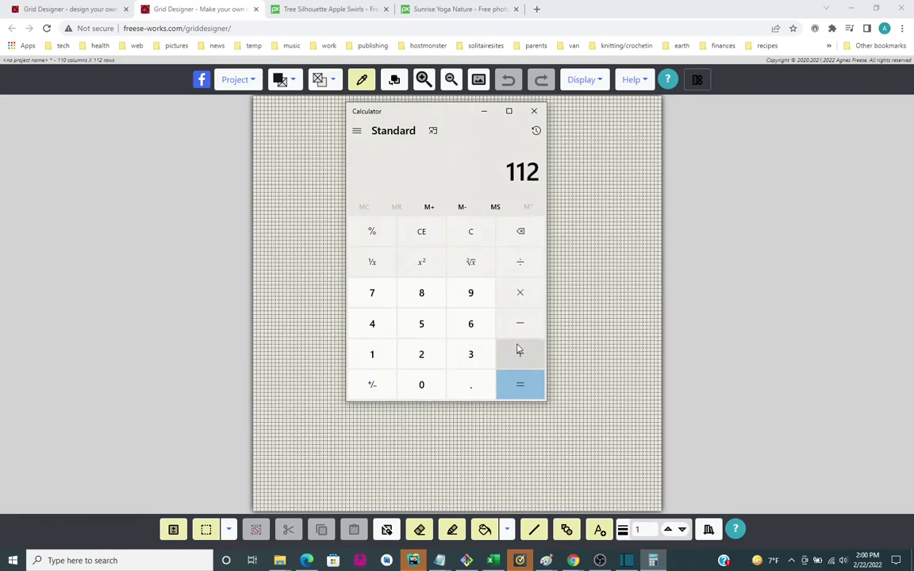
pyautogui.click(374, 293)
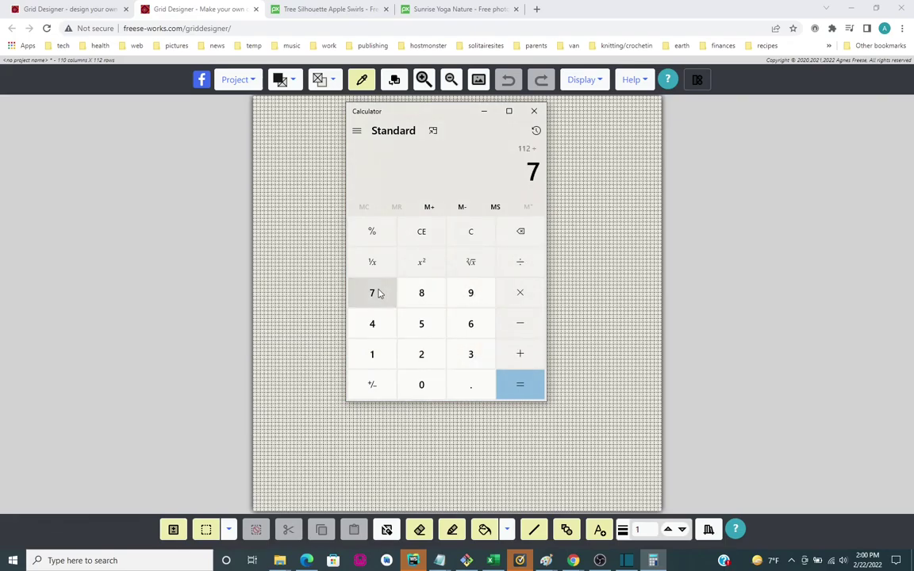
pyautogui.click(521, 385)
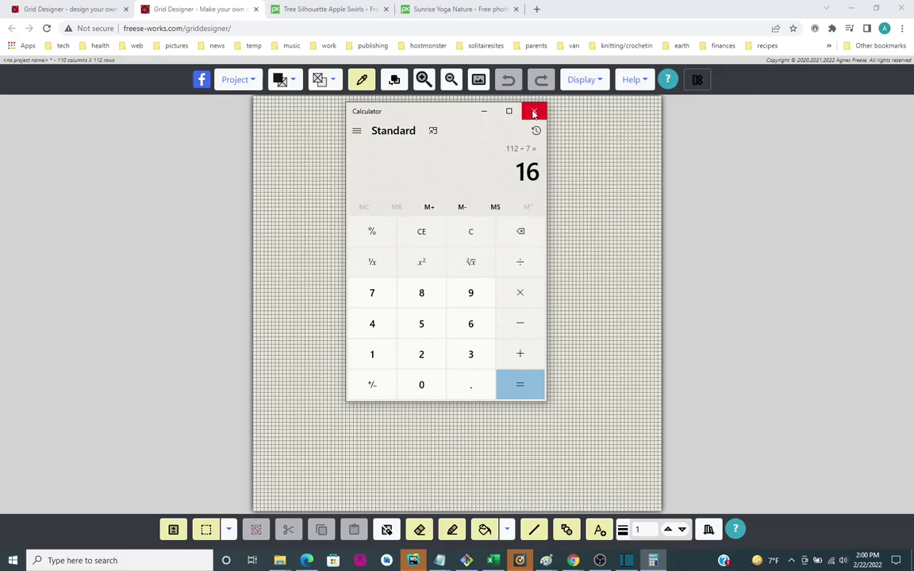
pyautogui.click(534, 113)
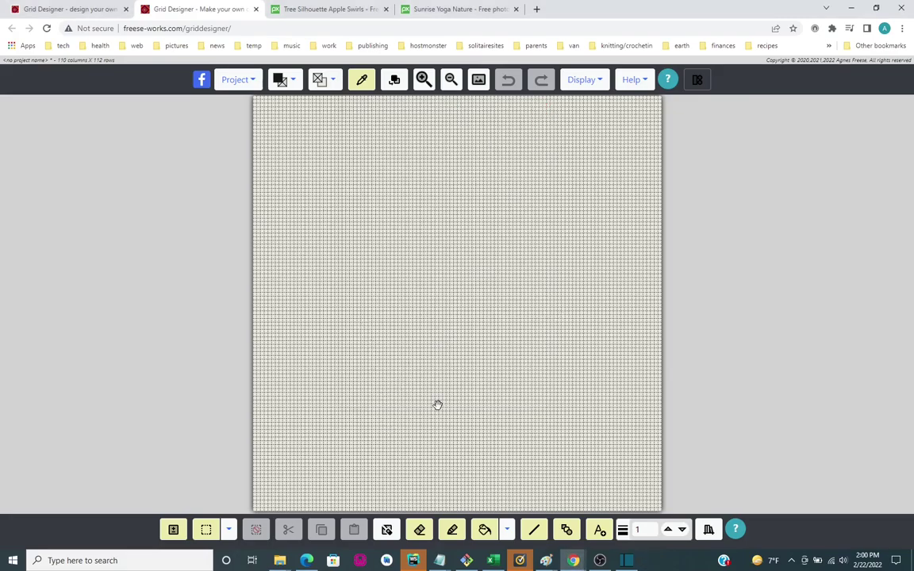
# Step: Set custom heavy rule lines every 16 cells on the empty grid
pyautogui.click(587, 81)
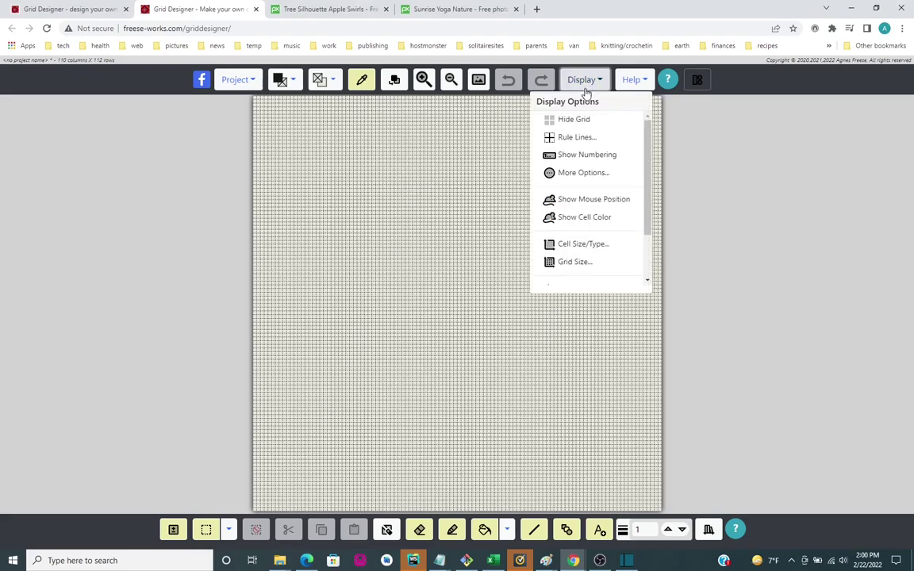
pyautogui.click(580, 140)
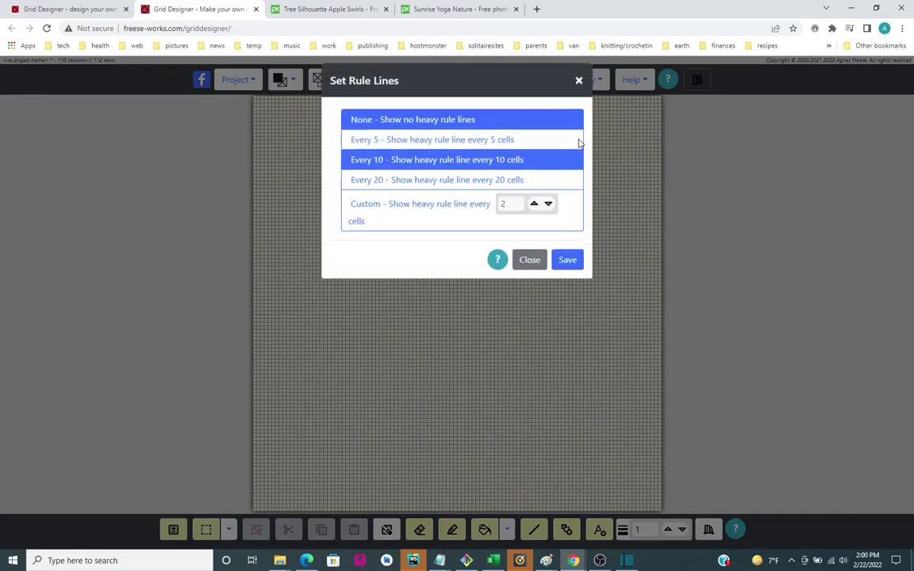
pyautogui.click(509, 215)
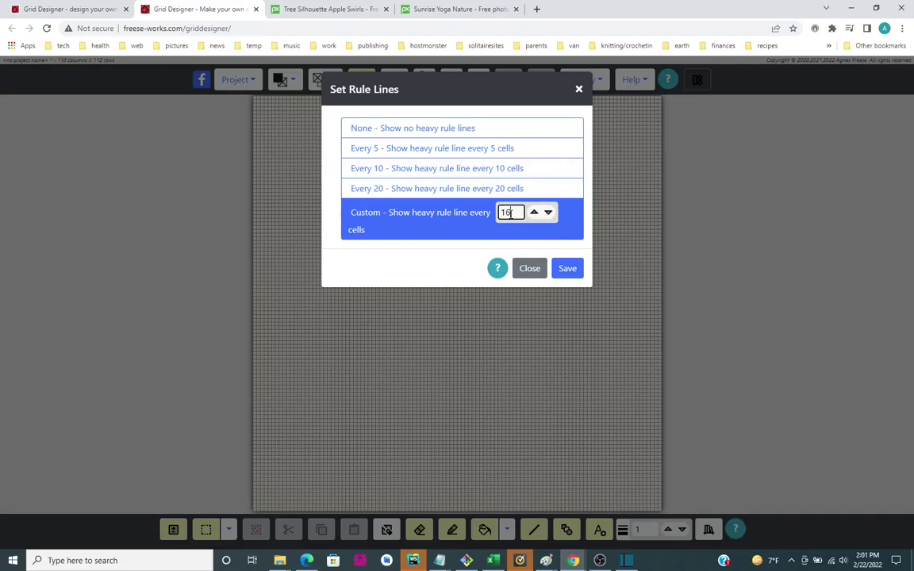
pyautogui.click(568, 270)
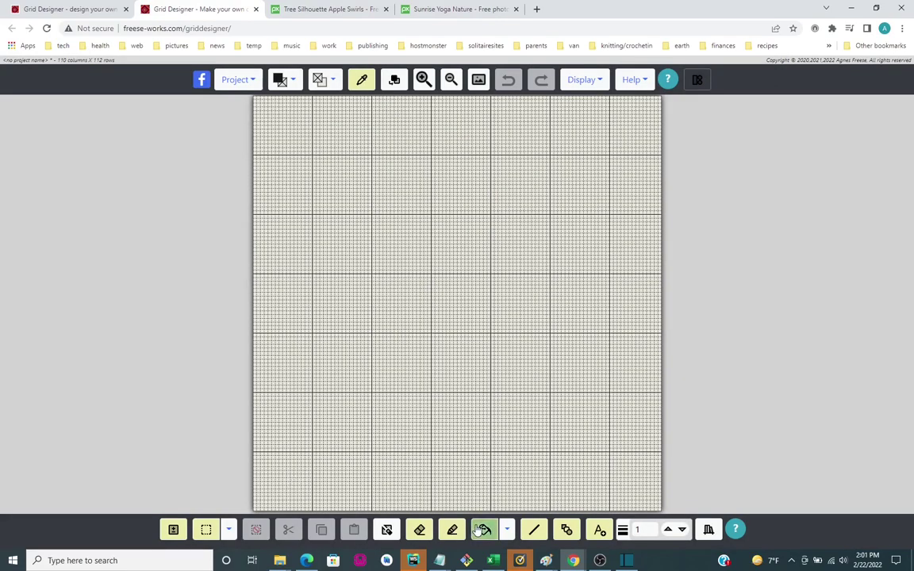
# Step: Draw a medium purple line across the full width just below the lowest rule line, and fill the band beneath it with the same purple
pyautogui.click(535, 531)
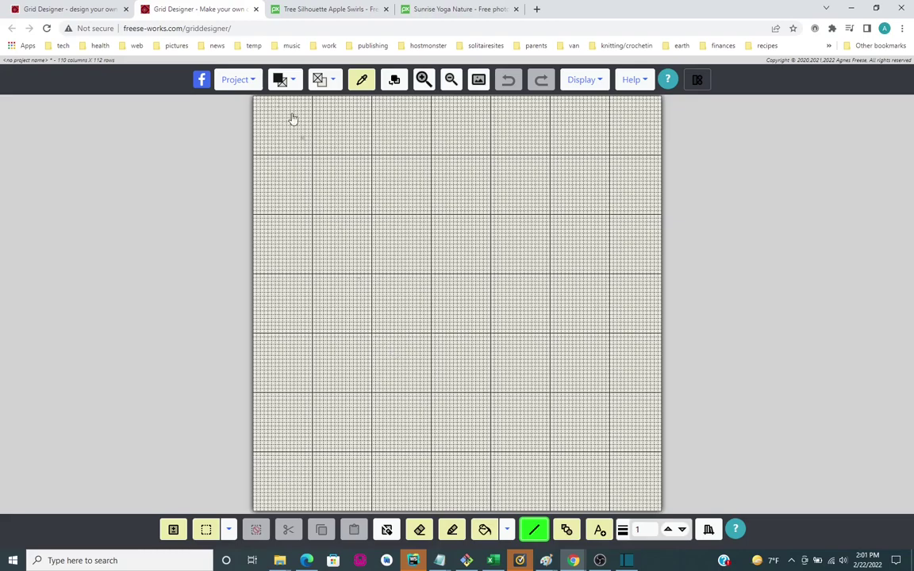
pyautogui.click(294, 82)
pyautogui.scroll(-3, 283, 214)
pyautogui.scroll(-2, 286, 215)
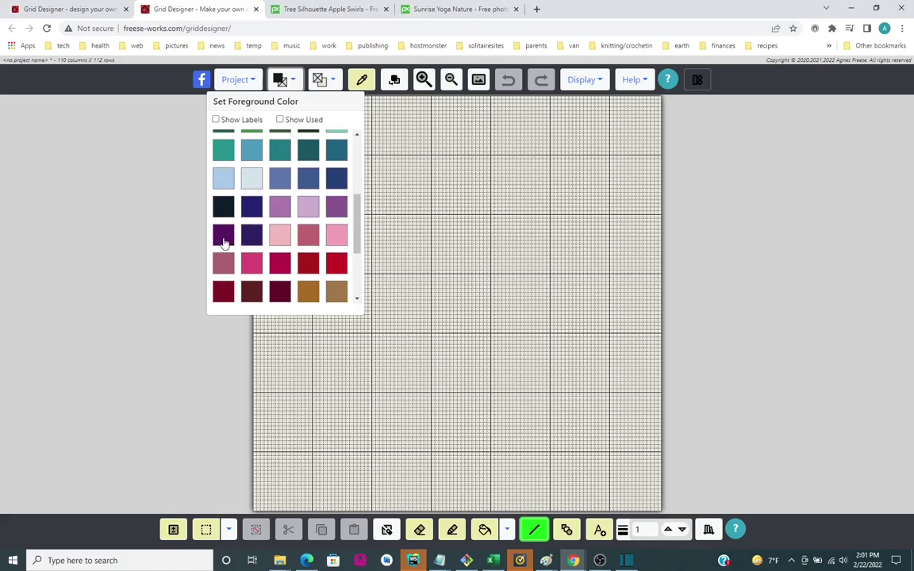
pyautogui.click(335, 209)
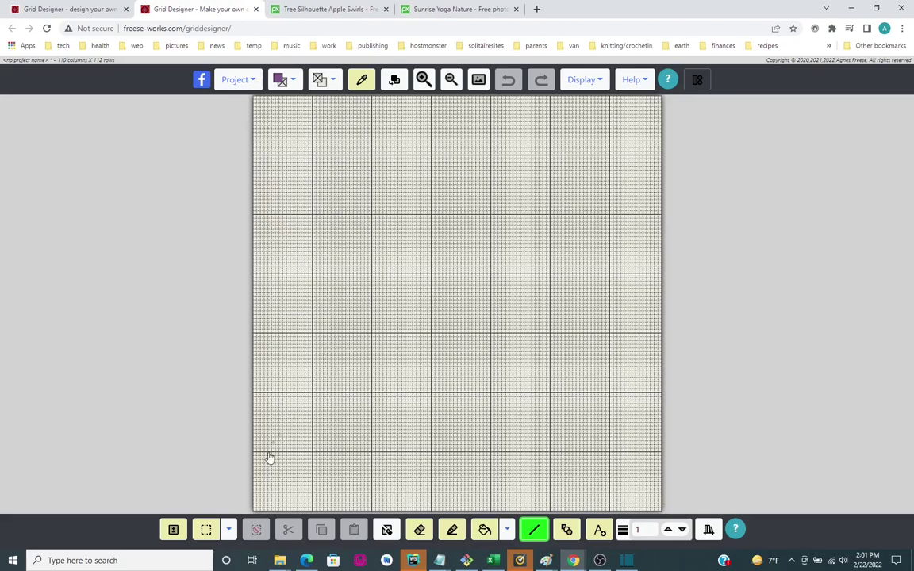
pyautogui.moveTo(255, 459); pyautogui.dragTo(659, 460)
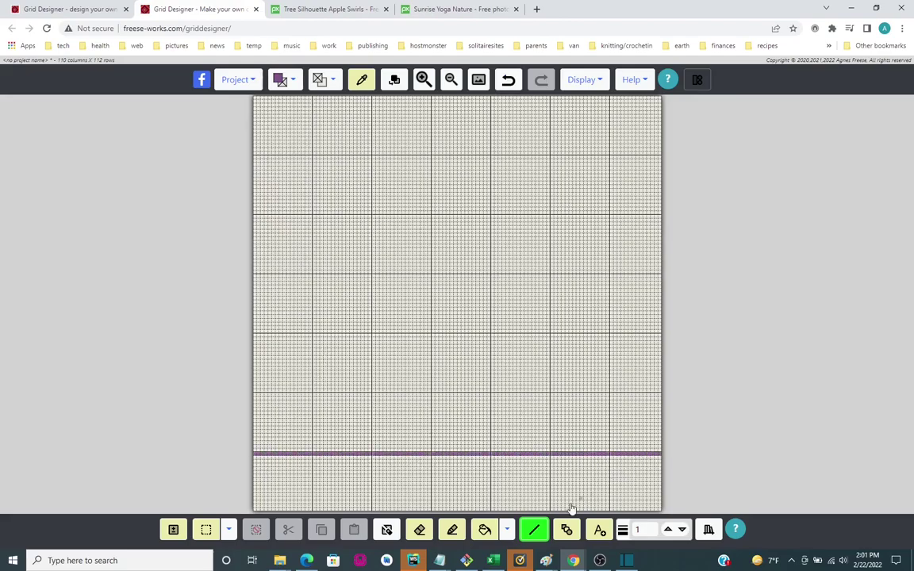
pyautogui.click(484, 529)
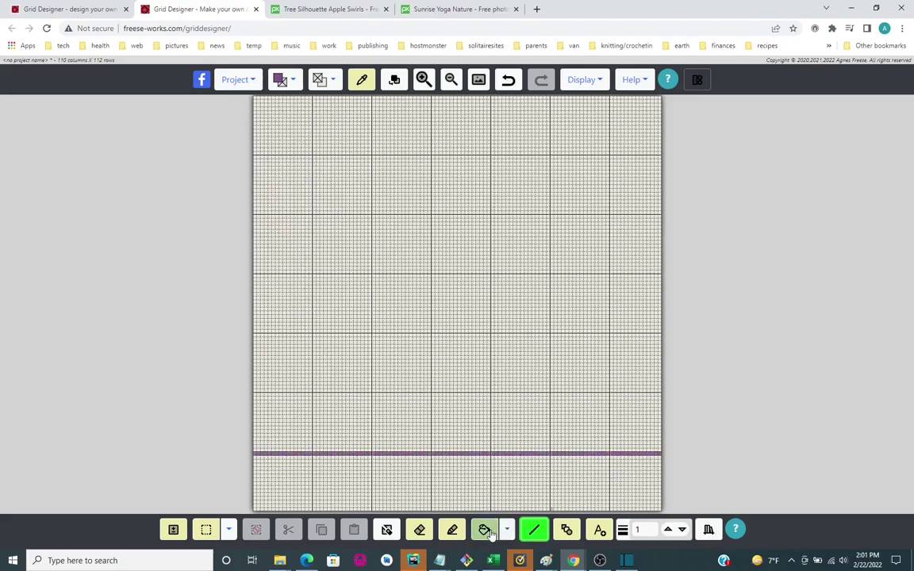
pyautogui.click(463, 474)
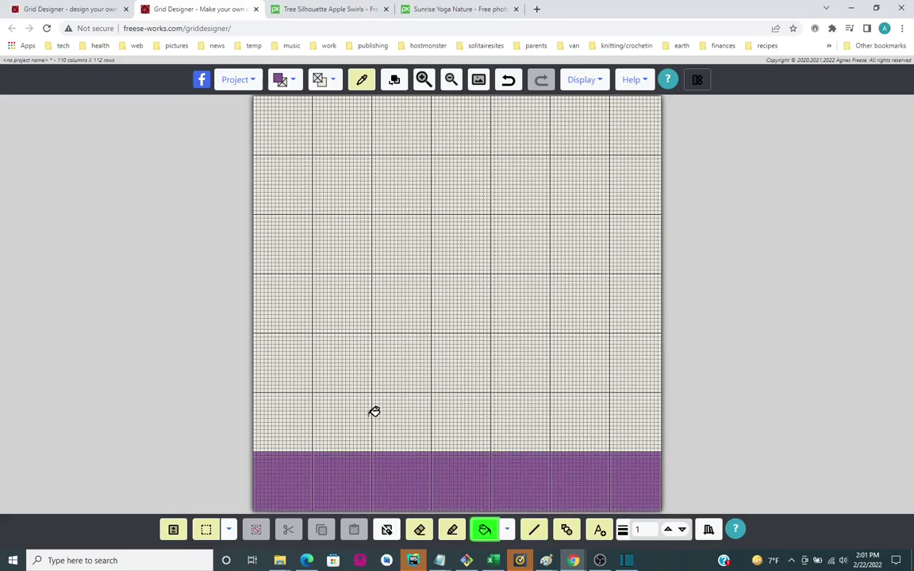
# Step: Draw a dark indigo line across the full width just below the next rule line above the purple stripe, and fill that band indigo
pyautogui.click(296, 83)
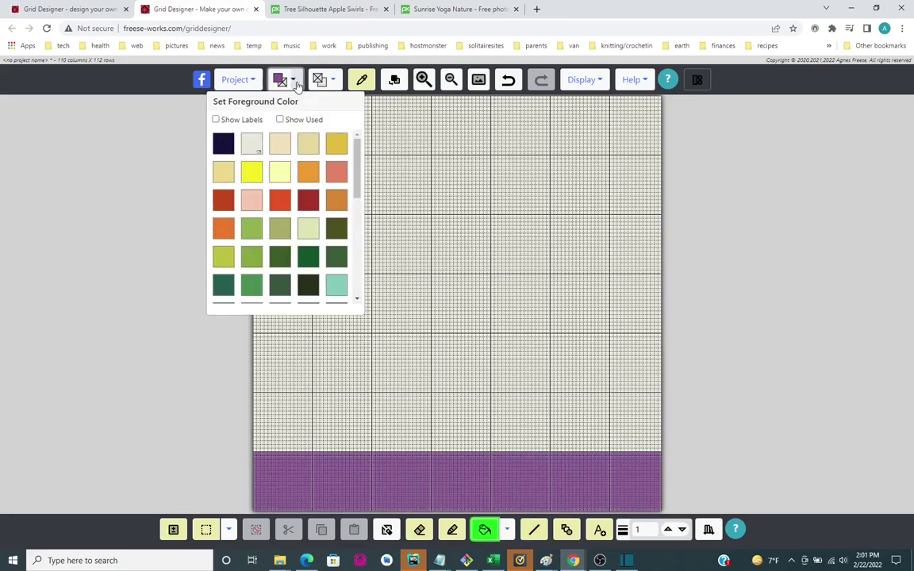
pyautogui.scroll(-5, 279, 232)
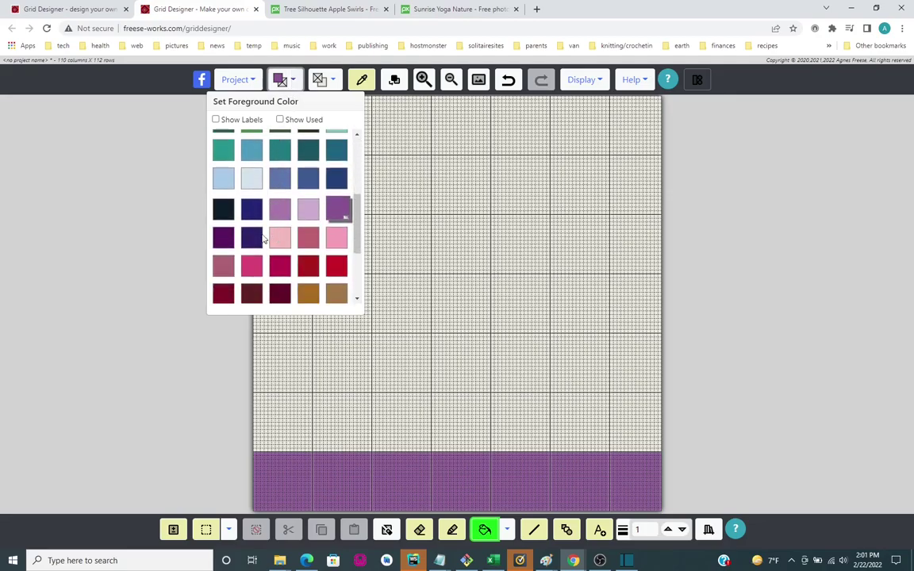
pyautogui.click(247, 243)
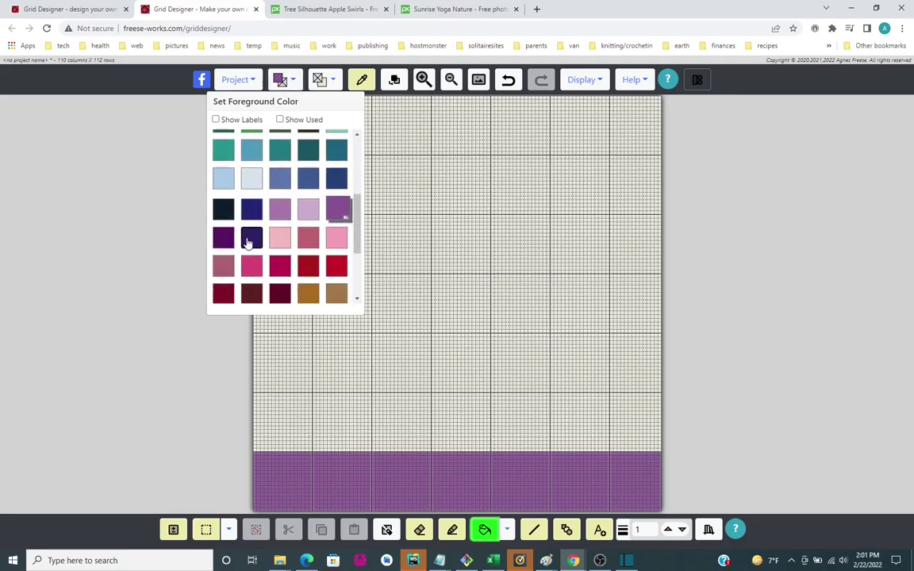
pyautogui.click(536, 532)
pyautogui.moveTo(257, 400); pyautogui.dragTo(660, 400)
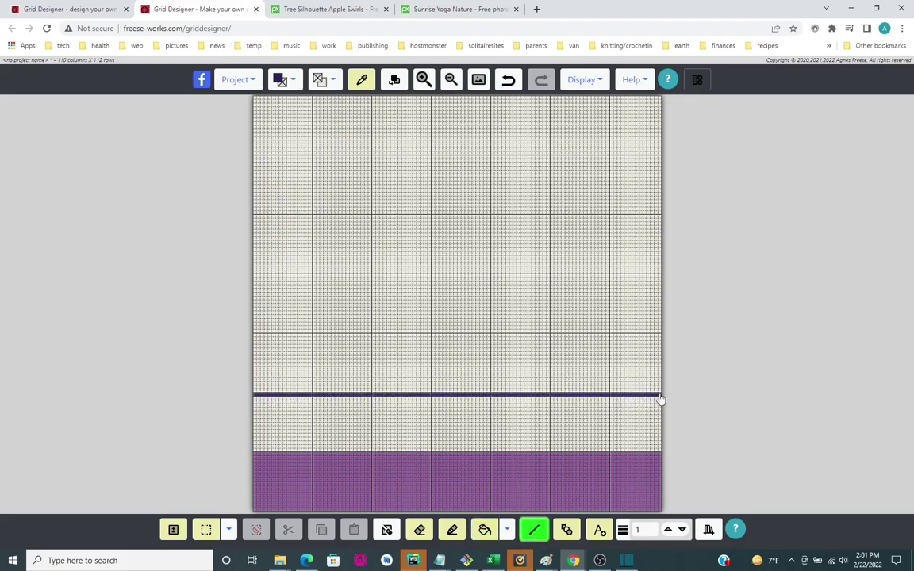
pyautogui.click(485, 529)
pyautogui.click(466, 436)
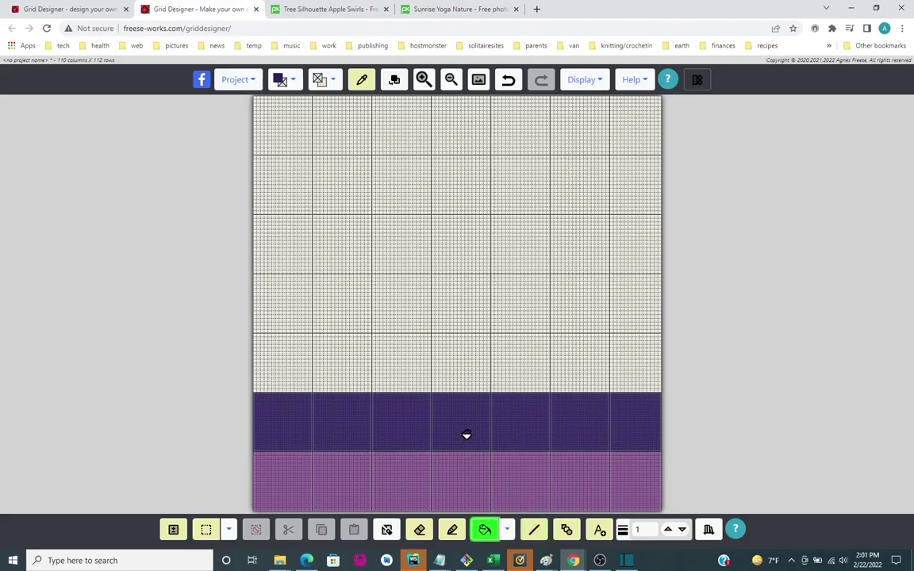
# Step: Draw a medium blue line across the top row of the 16-row band above the indigo stripe and fill the band blue
pyautogui.click(292, 81)
pyautogui.scroll(-2, 280, 231)
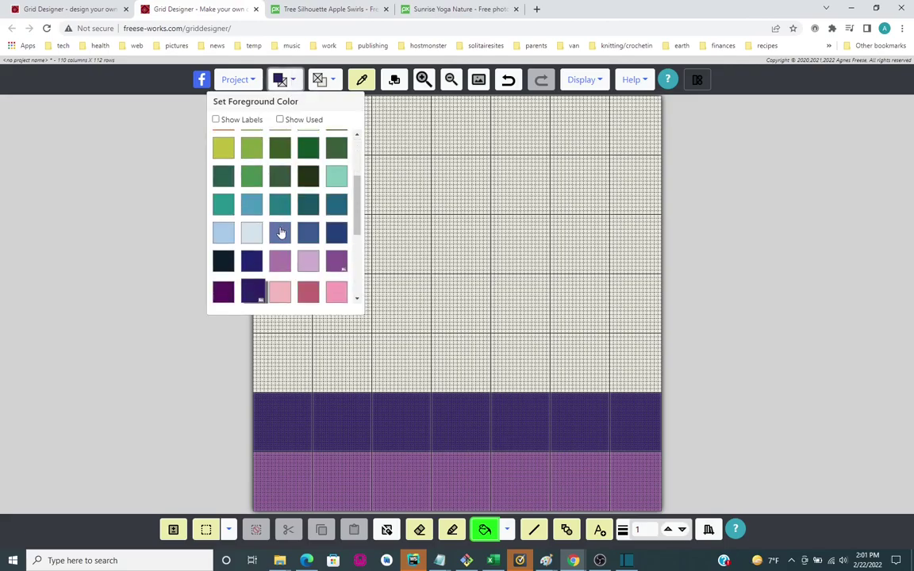
pyautogui.click(281, 230)
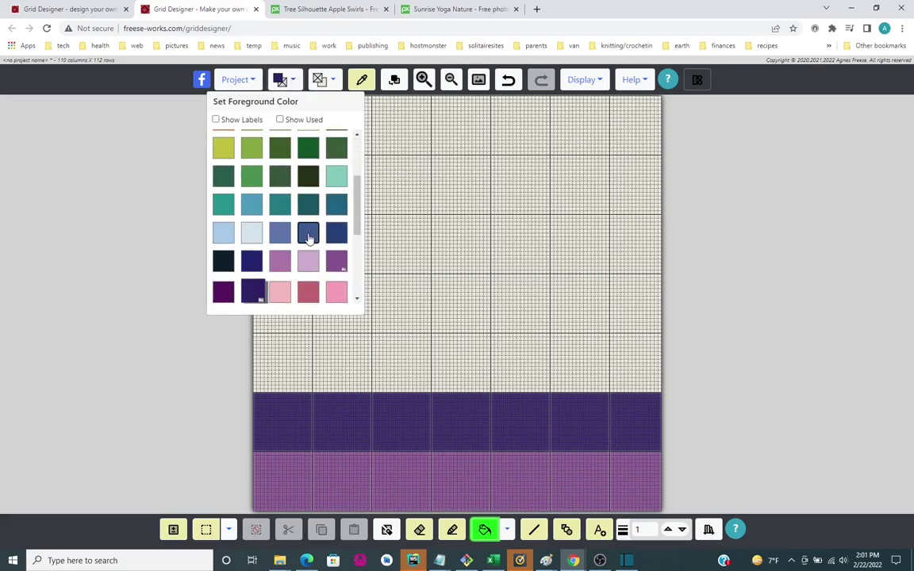
pyautogui.click(534, 529)
pyautogui.moveTo(257, 339); pyautogui.dragTo(657, 342)
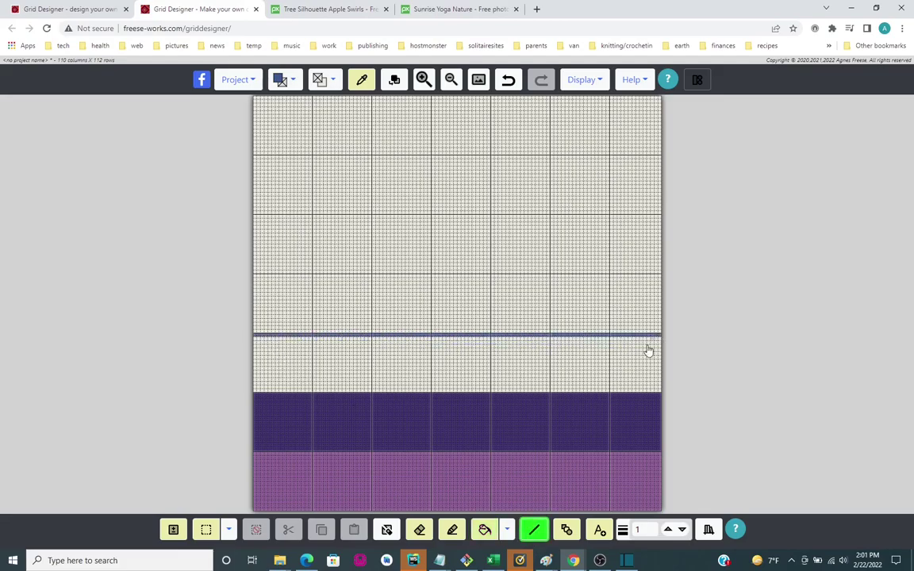
pyautogui.click(484, 529)
pyautogui.click(467, 364)
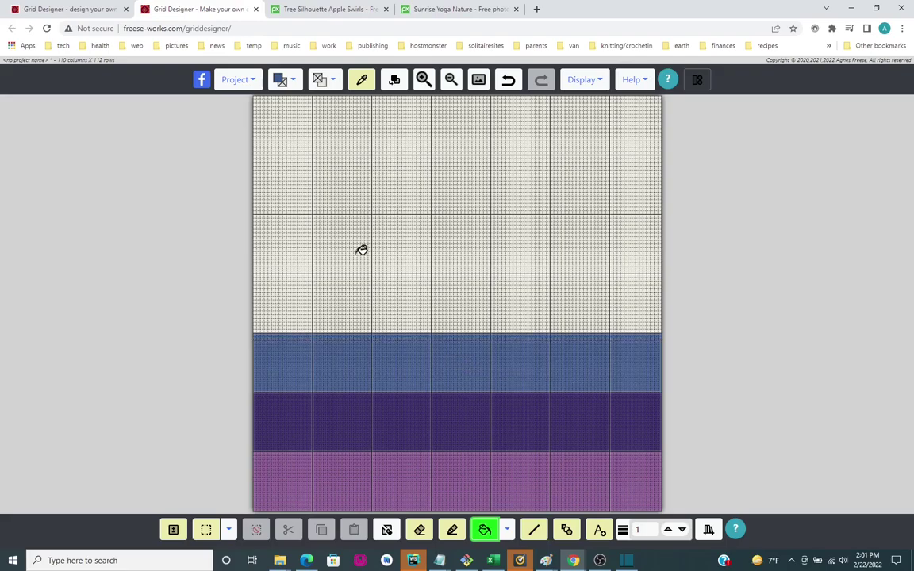
# Step: Add a full-width green stripe in Rainforest above the blue one by drawing its top line and filling the band
pyautogui.click(293, 84)
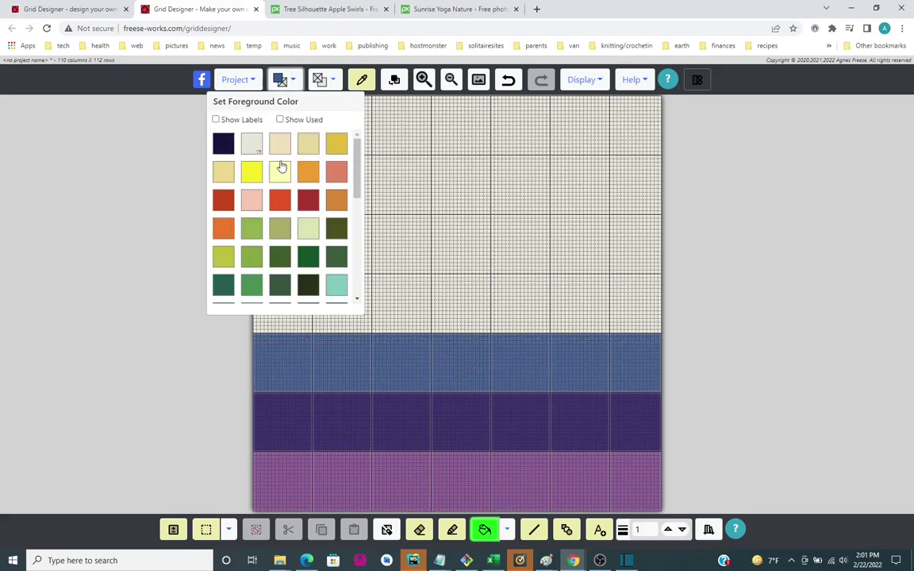
pyautogui.click(279, 259)
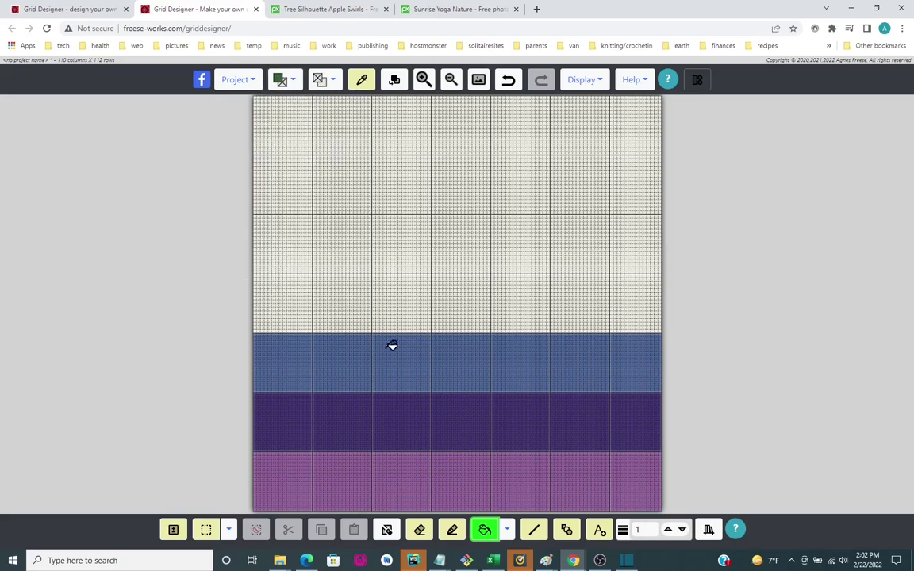
pyautogui.click(531, 532)
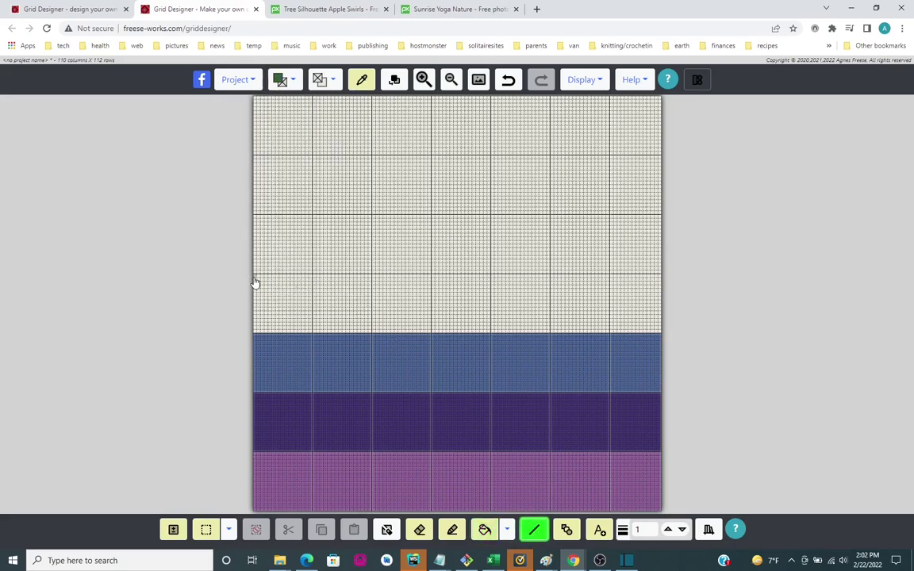
pyautogui.moveTo(256, 282); pyautogui.dragTo(661, 284)
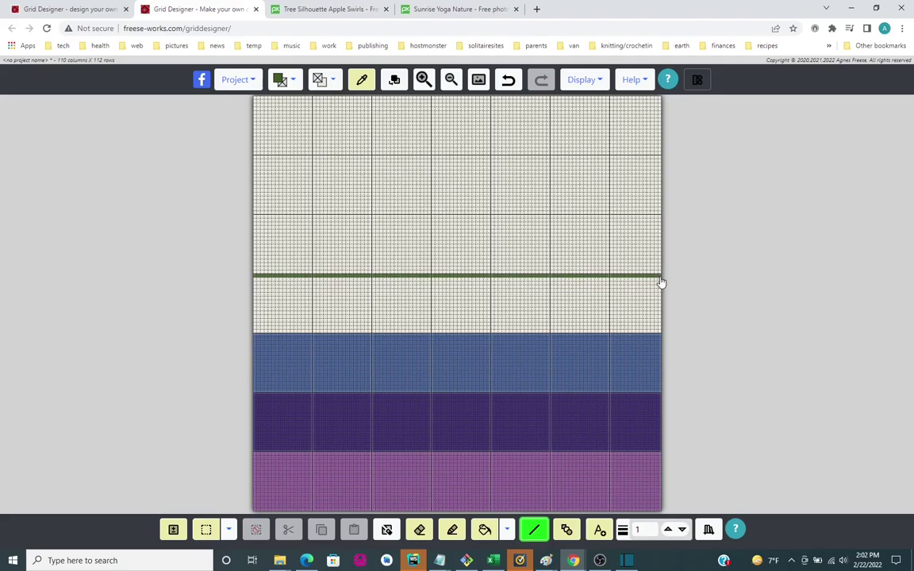
pyautogui.click(485, 530)
pyautogui.click(450, 281)
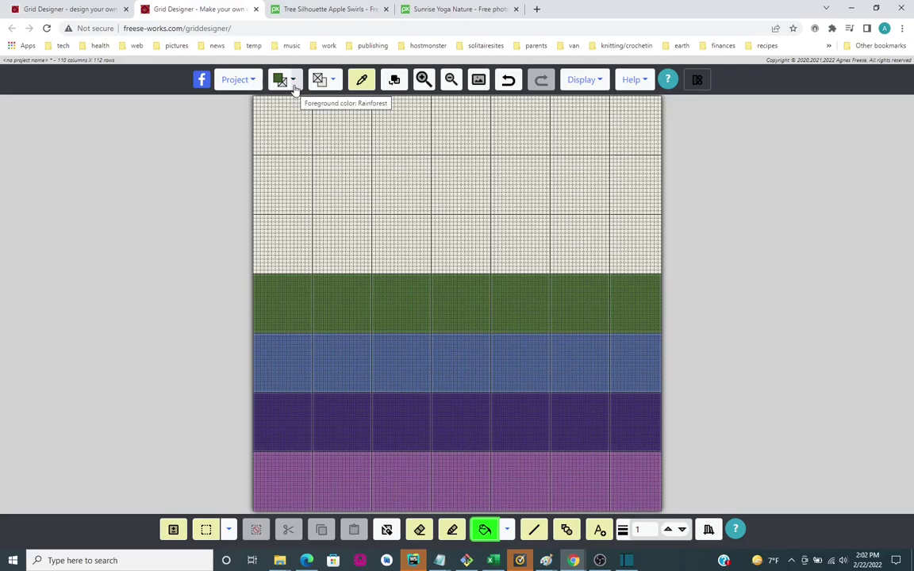
# Step: Add a full-width bright yellow stripe above the green one by drawing its top line and filling the band
pyautogui.click(270, 81)
pyautogui.click(250, 172)
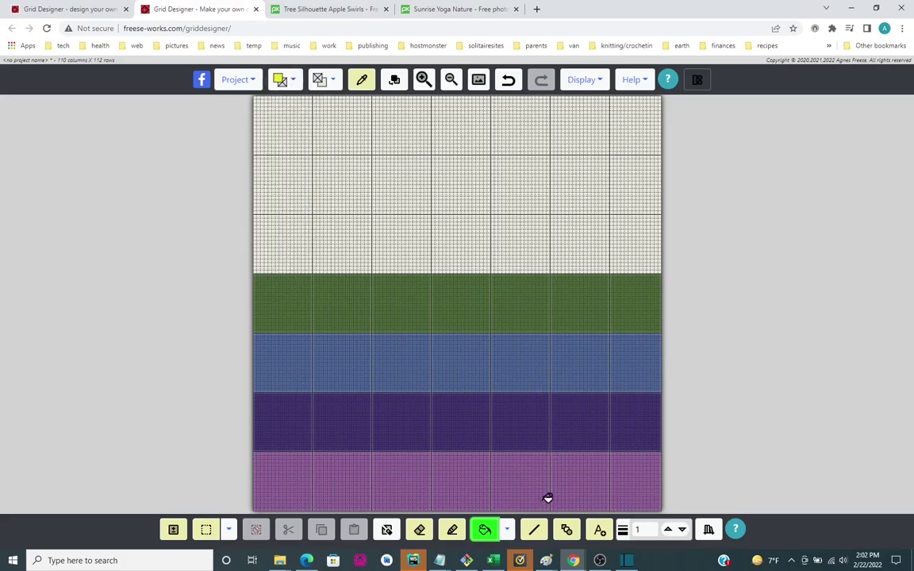
pyautogui.click(534, 529)
pyautogui.moveTo(257, 221); pyautogui.dragTo(662, 222)
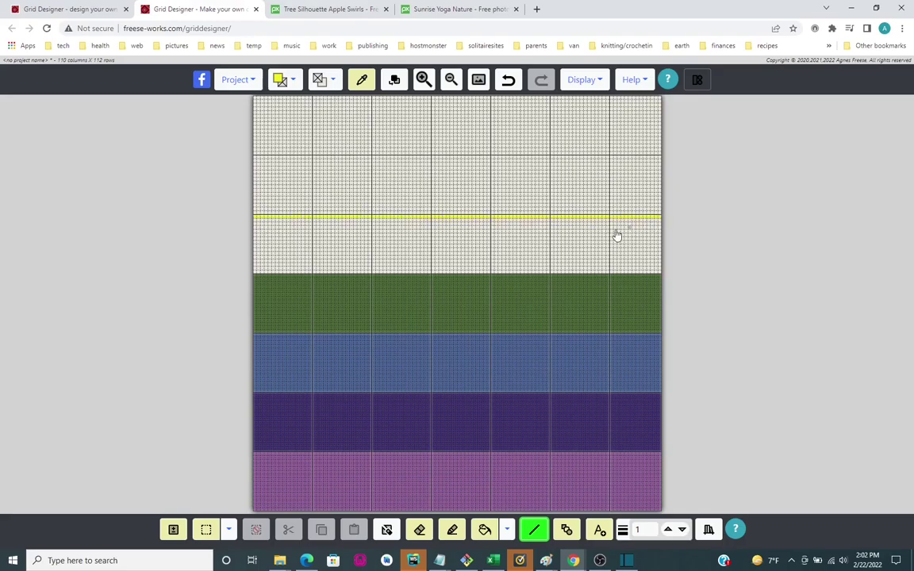
pyautogui.click(485, 530)
pyautogui.click(369, 223)
# Step: Add a full-width orange stripe above the yellow one by drawing its top line and filling the band
pyautogui.click(293, 82)
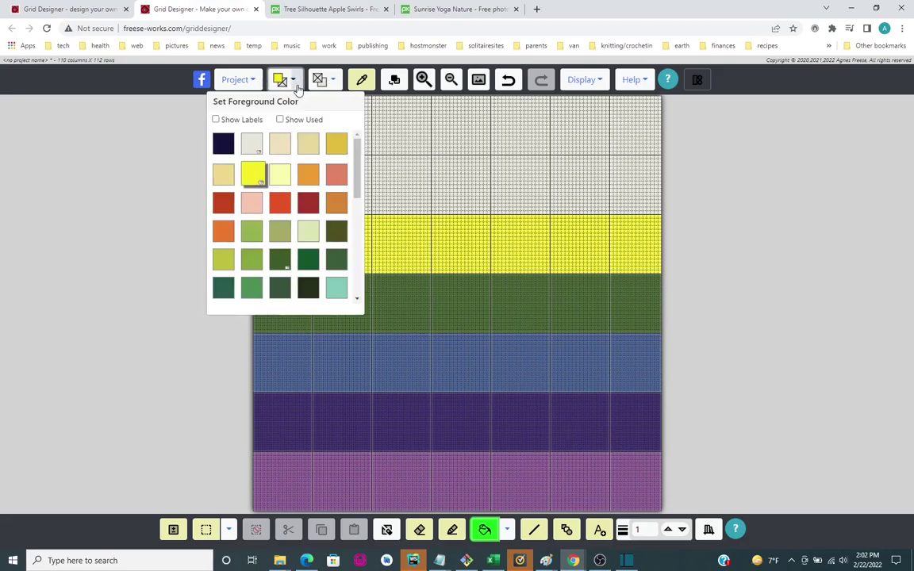
pyautogui.click(223, 230)
pyautogui.click(534, 530)
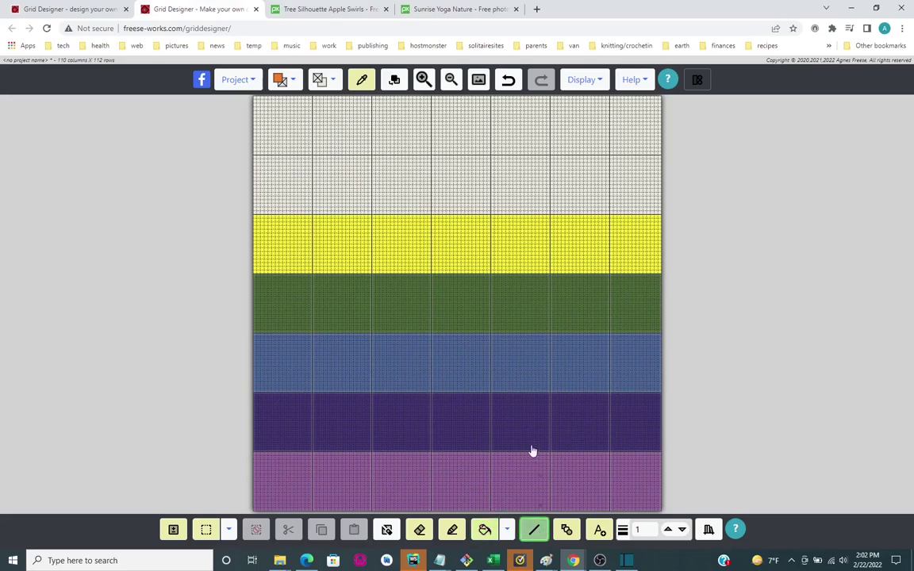
pyautogui.moveTo(254, 157); pyautogui.dragTo(653, 157)
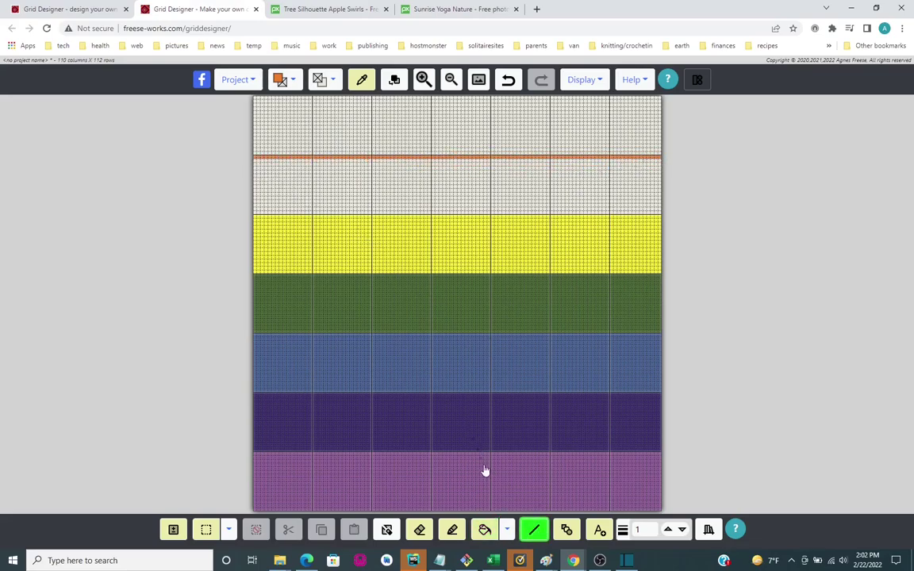
pyautogui.click(485, 530)
pyautogui.click(446, 192)
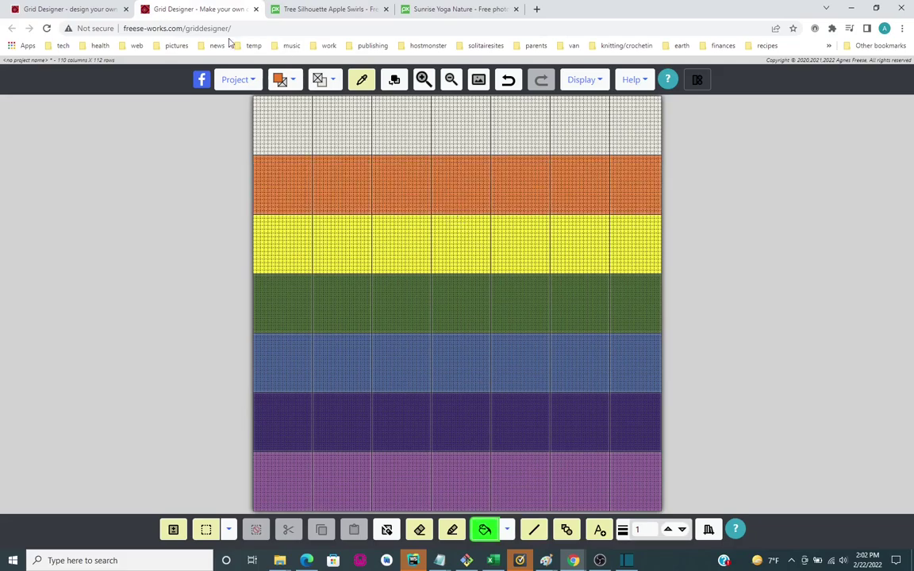
# Step: Fill the remaining empty band above the orange stripe with bright red
pyautogui.click(238, 80)
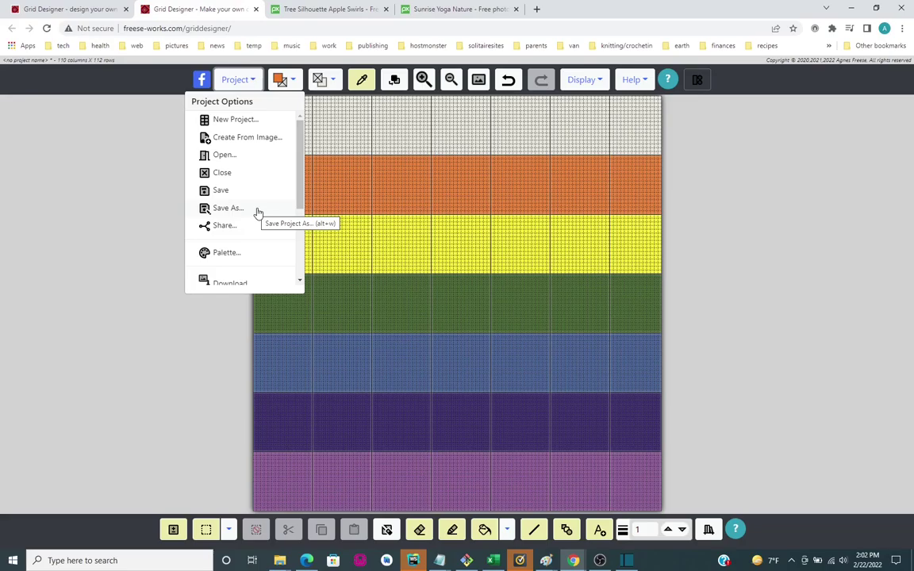
pyautogui.click(284, 80)
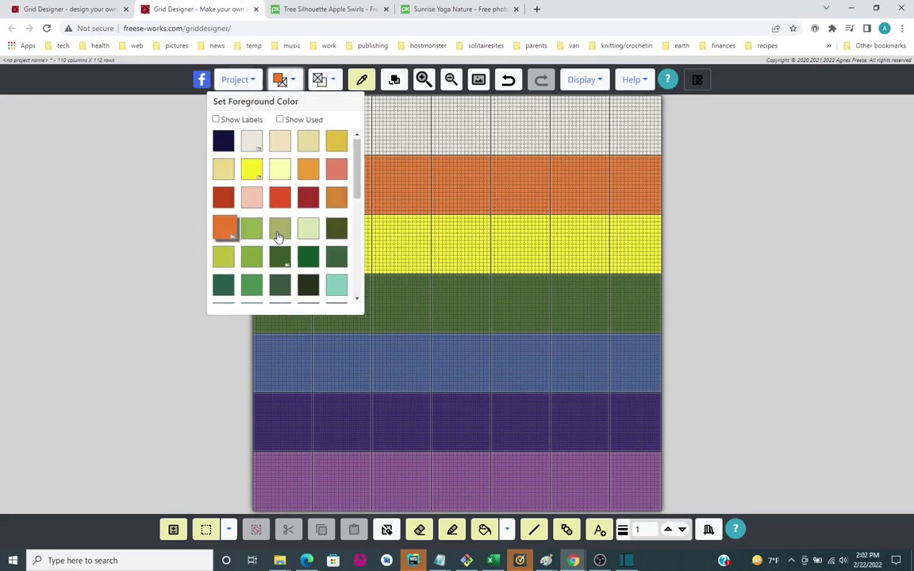
pyautogui.scroll(-5, 277, 235)
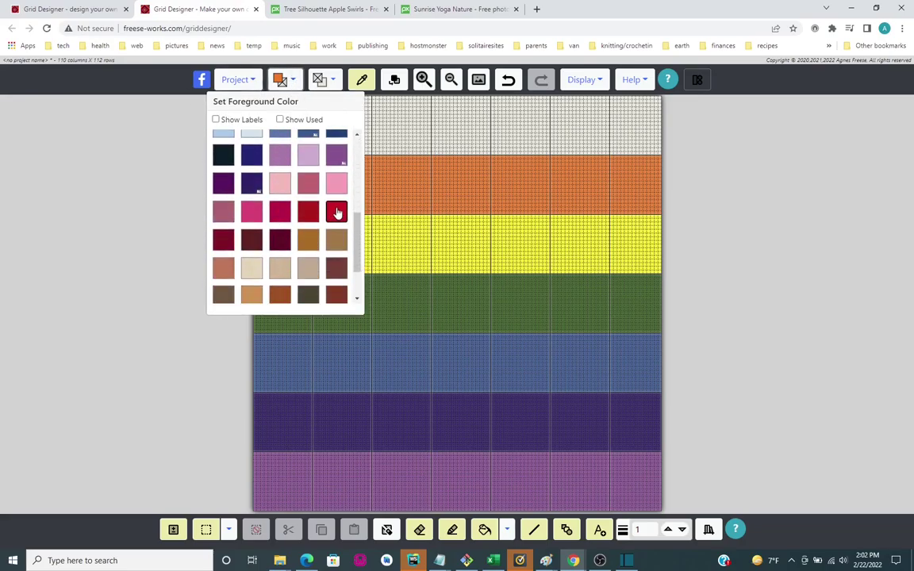
pyautogui.click(336, 213)
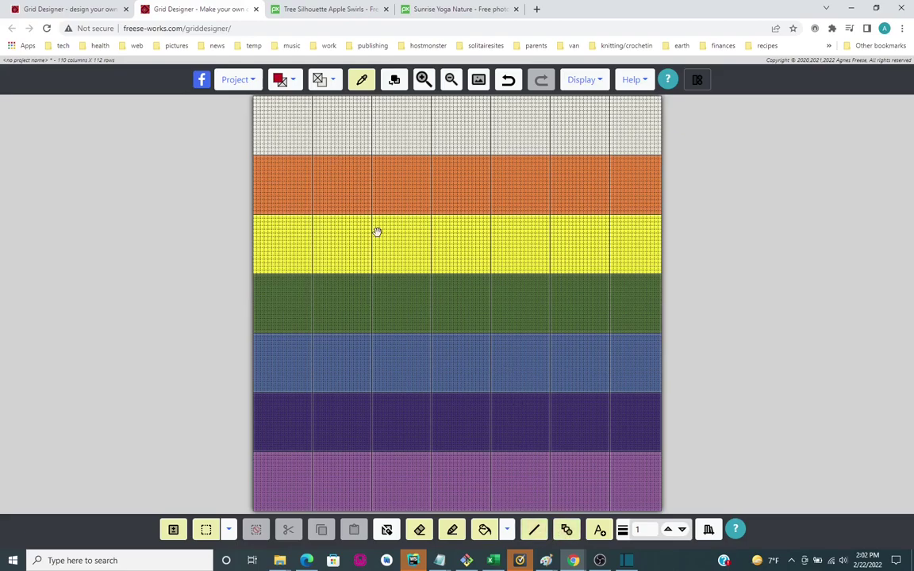
pyautogui.click(485, 529)
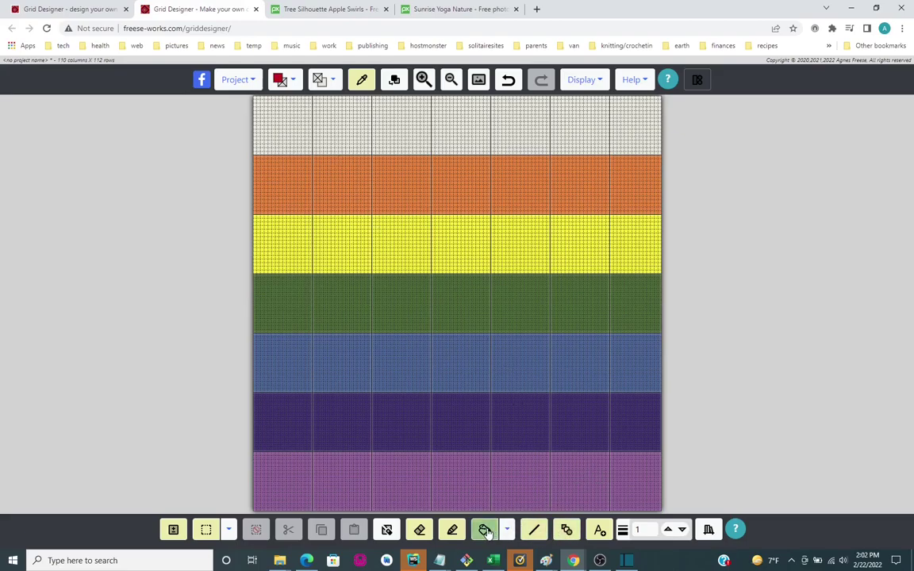
pyautogui.click(446, 116)
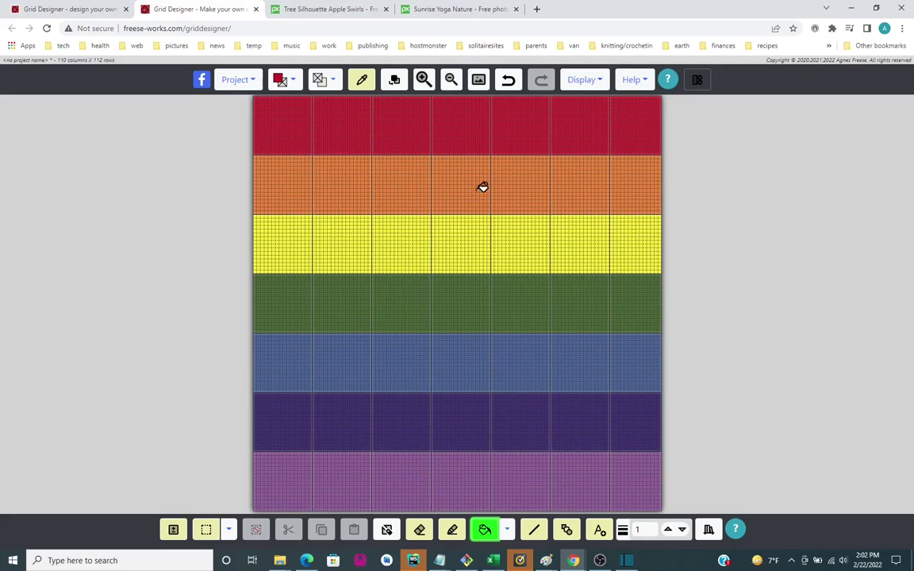
# Step: Save the rainbow stripe project under the name "color background"
pyautogui.click(235, 81)
pyautogui.click(224, 190)
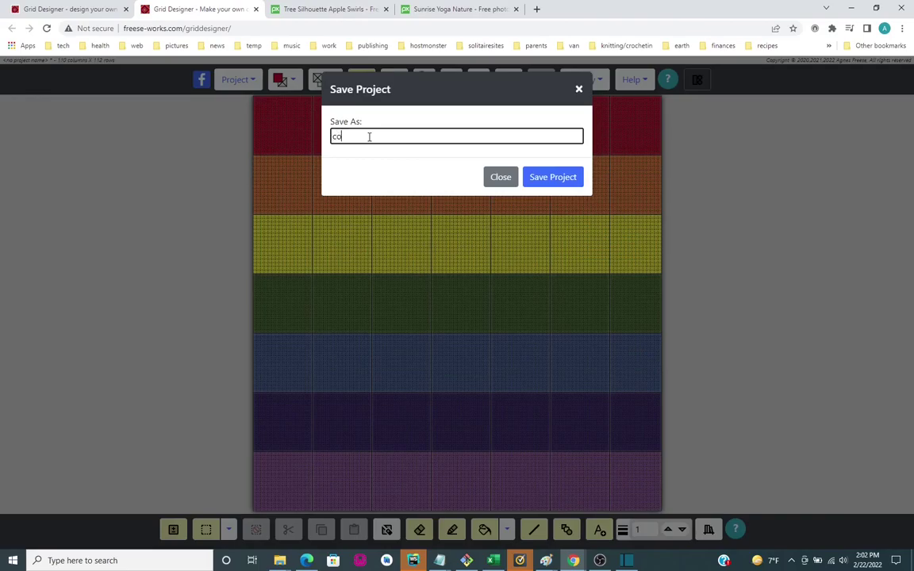
pyautogui.write('color background')
pyautogui.click(555, 178)
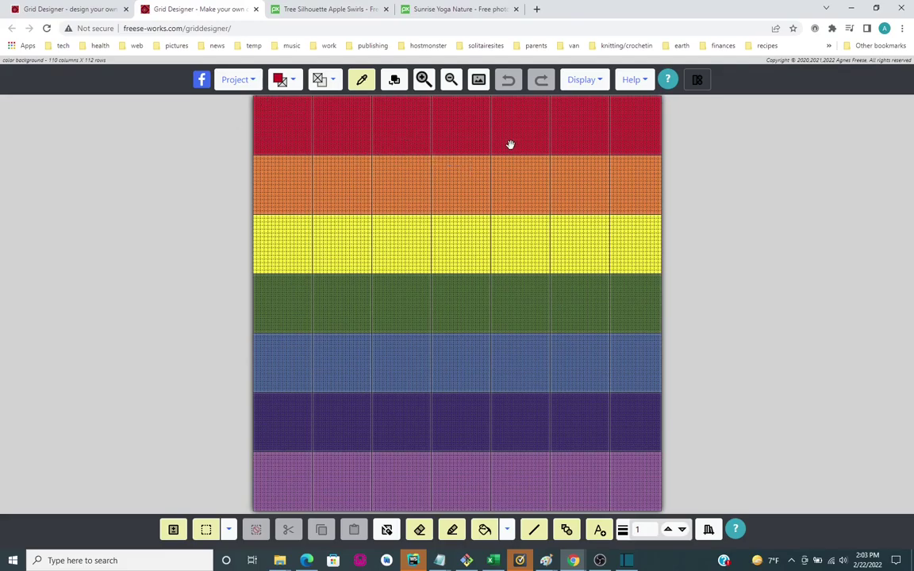
# Step: Open the saved "black tree" project
pyautogui.click(240, 79)
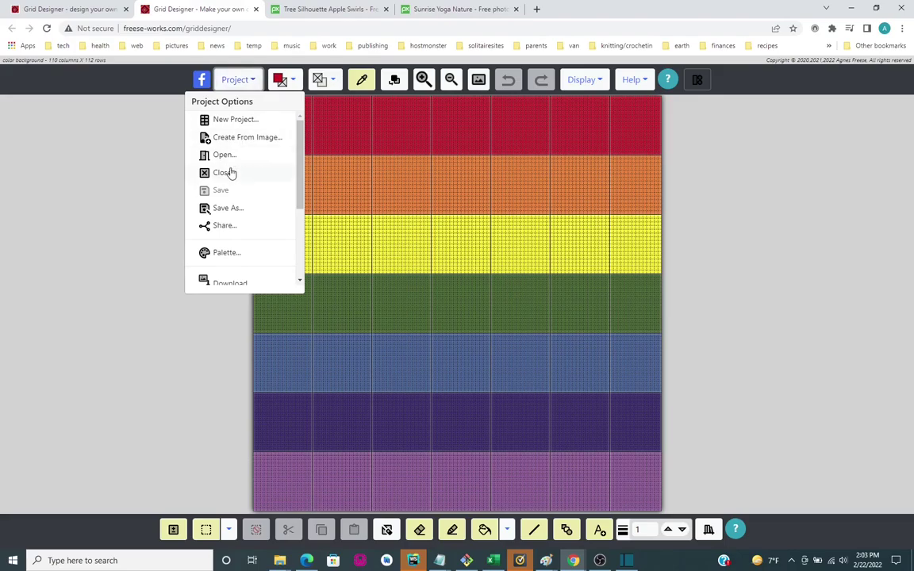
pyautogui.click(206, 154)
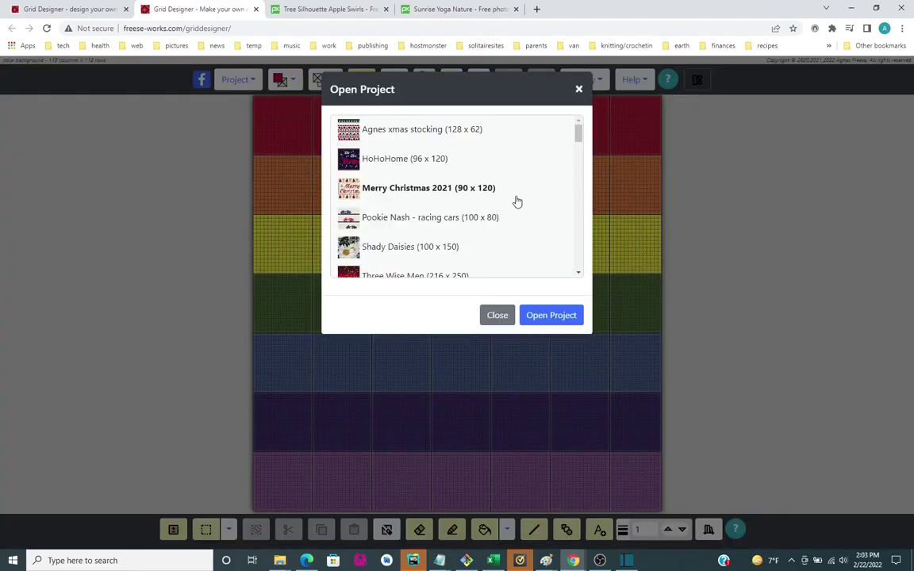
pyautogui.scroll(-3, 516, 202)
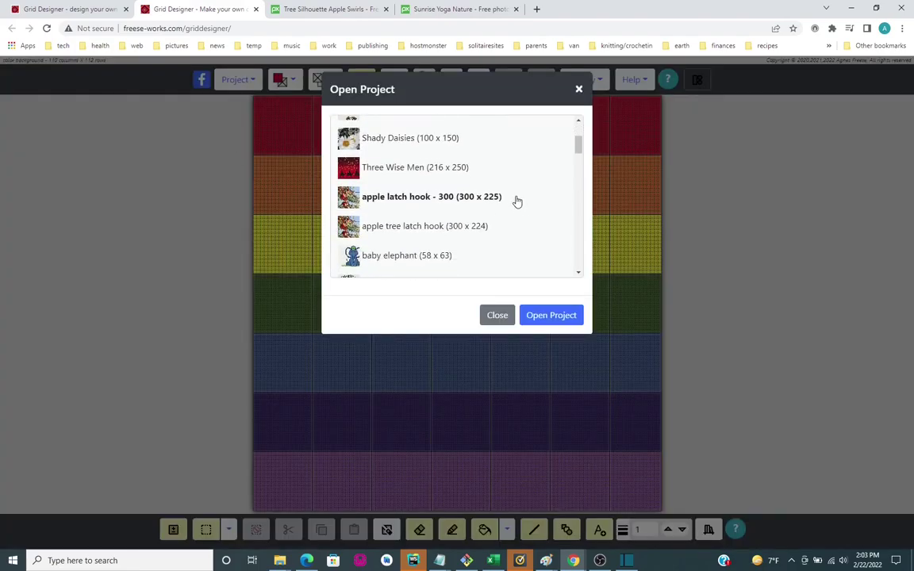
pyautogui.scroll(-3, 515, 202)
pyautogui.click(393, 183)
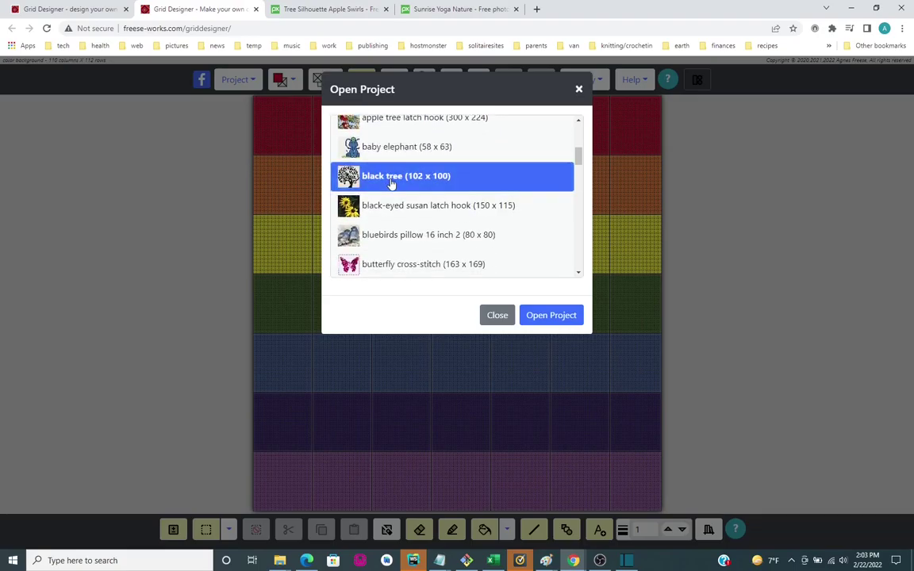
pyautogui.click(551, 315)
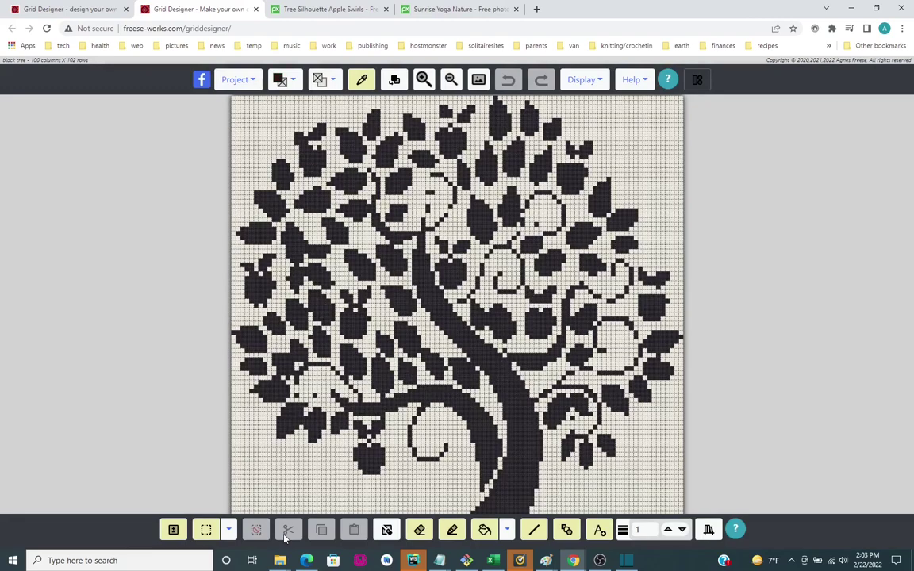
# Step: Select the entire black tree chart and copy it
pyautogui.click(230, 531)
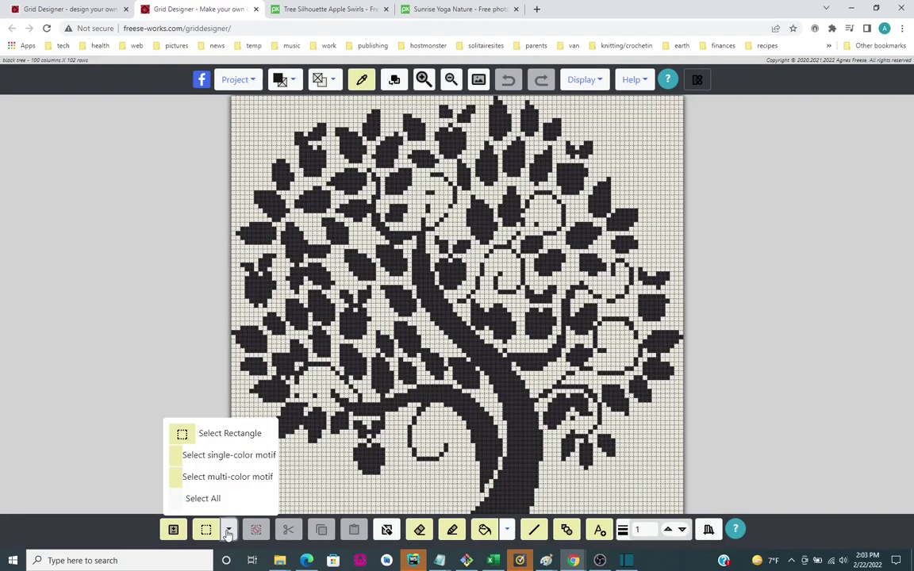
pyautogui.click(182, 500)
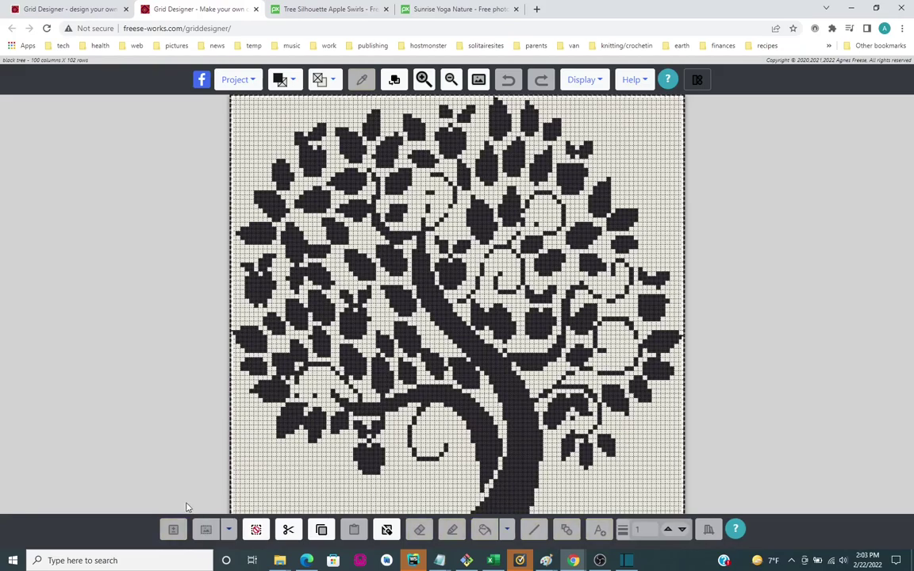
pyautogui.click(321, 533)
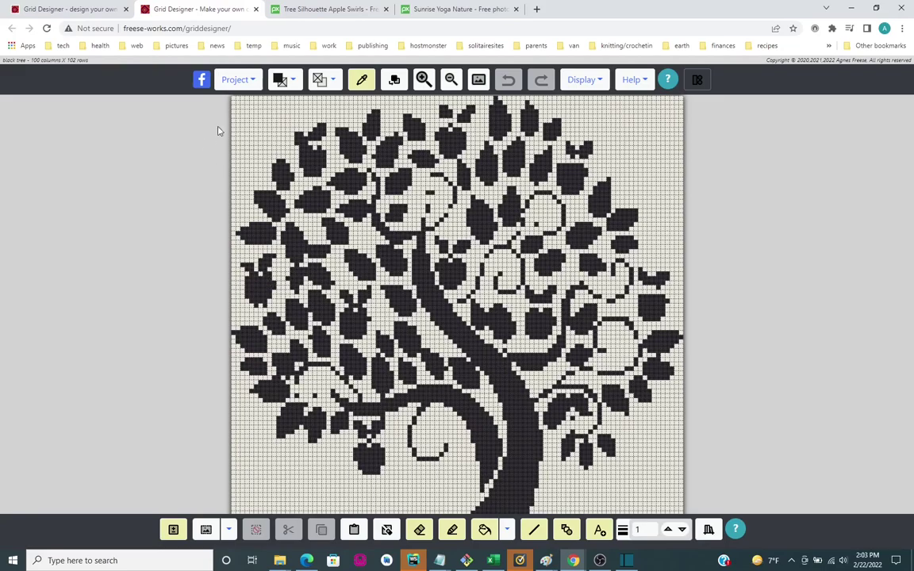
# Step: Open the saved "color background" project
pyautogui.click(232, 82)
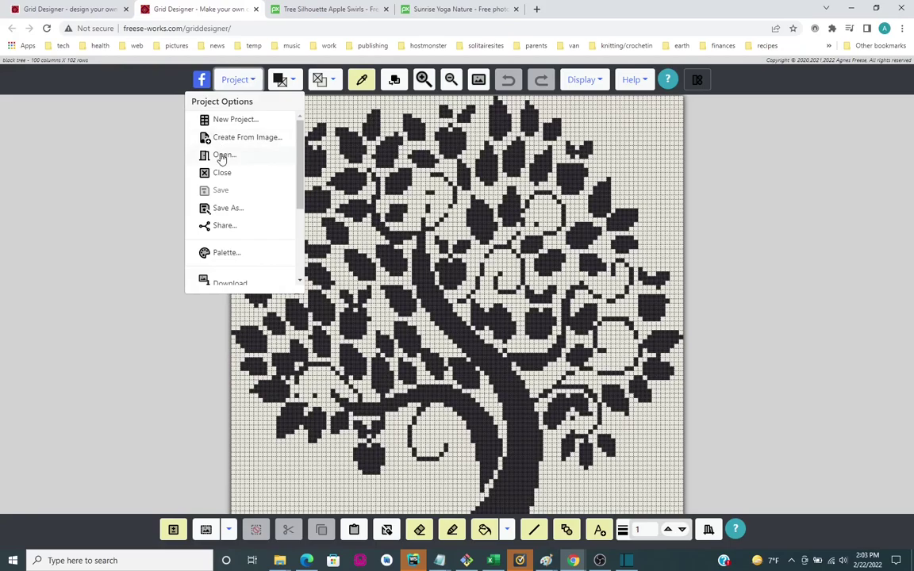
pyautogui.click(220, 155)
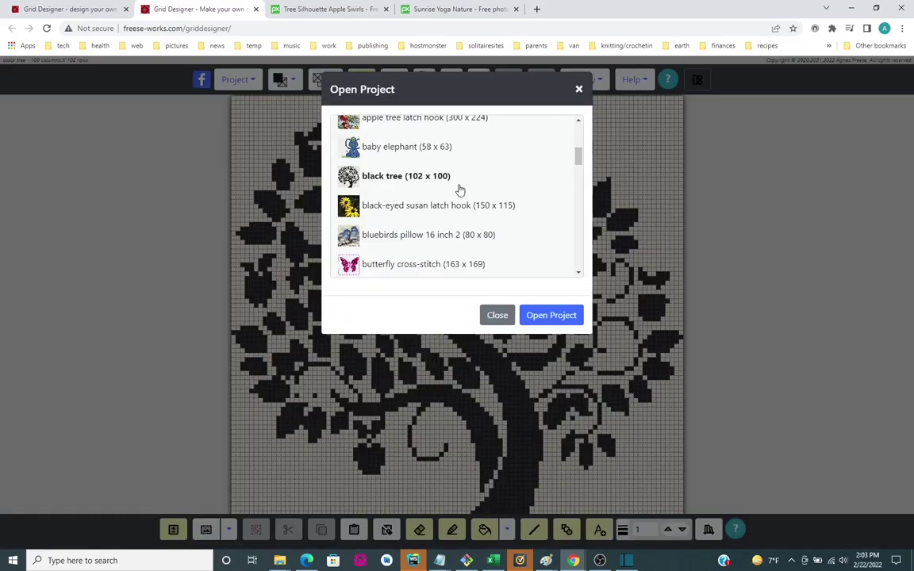
pyautogui.scroll(-5, 460, 191)
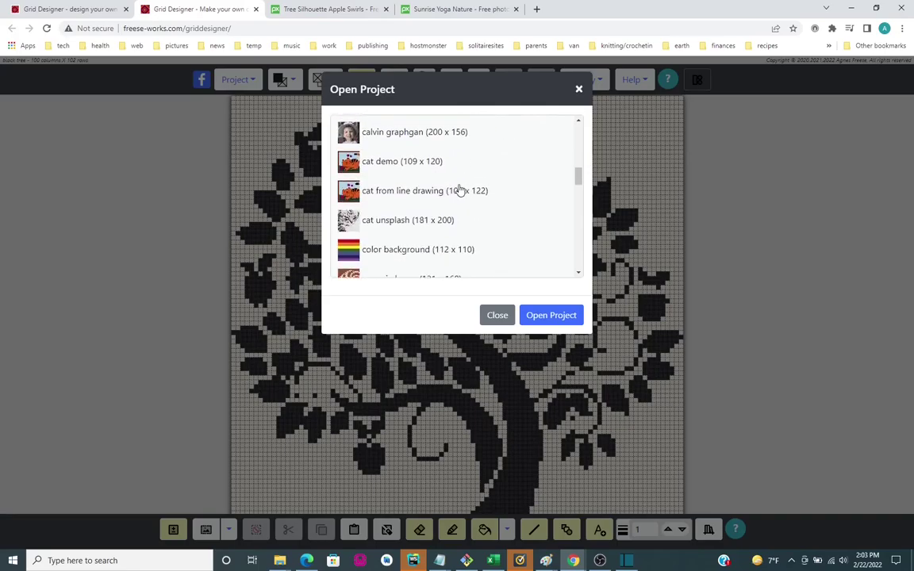
pyautogui.click(419, 222)
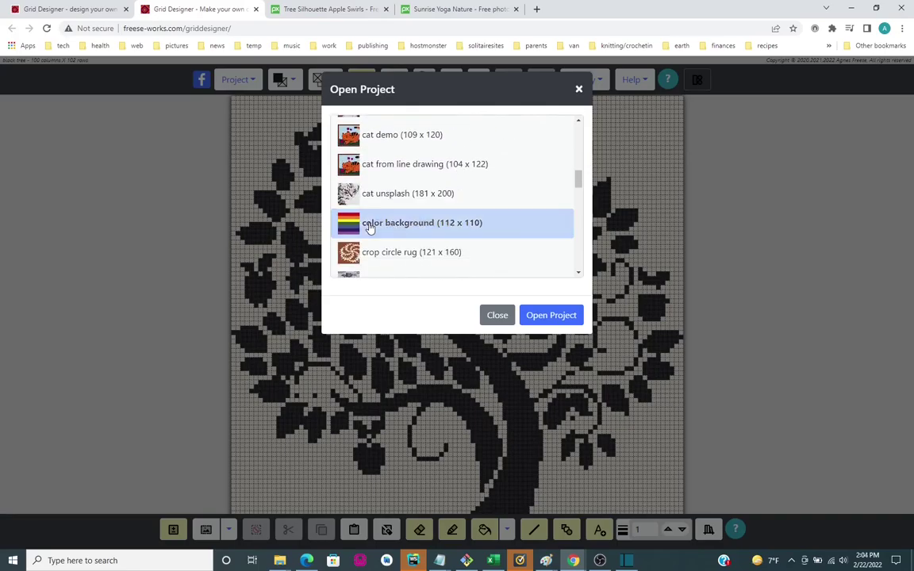
pyautogui.click(557, 315)
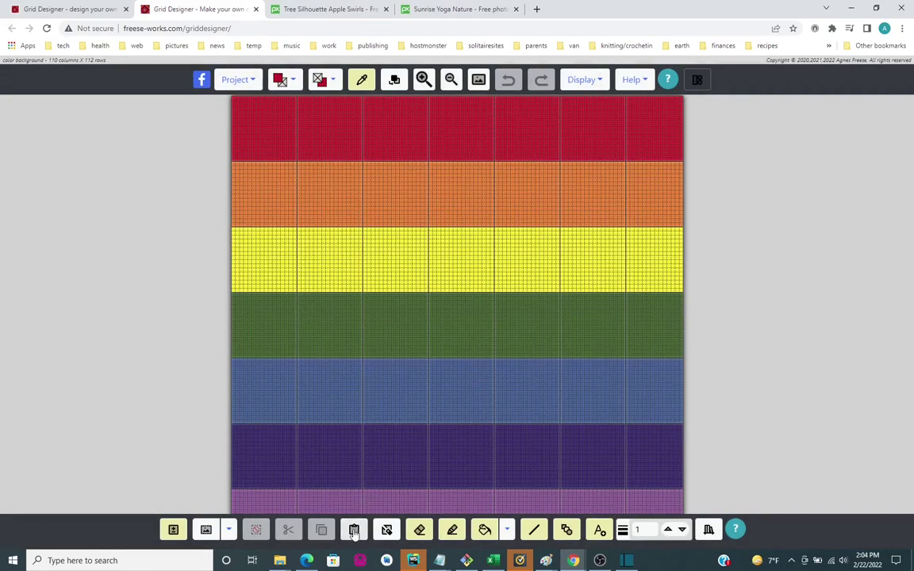
# Step: Paste the copied tree roughly centred over the rainbow stripes and make its off-white background transparent
pyautogui.click(353, 530)
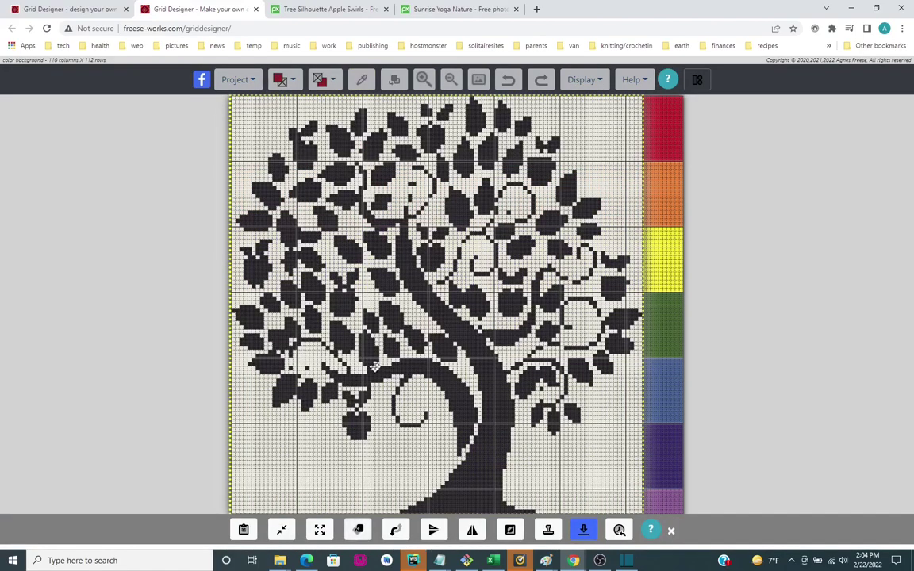
pyautogui.moveTo(373, 358); pyautogui.dragTo(394, 371)
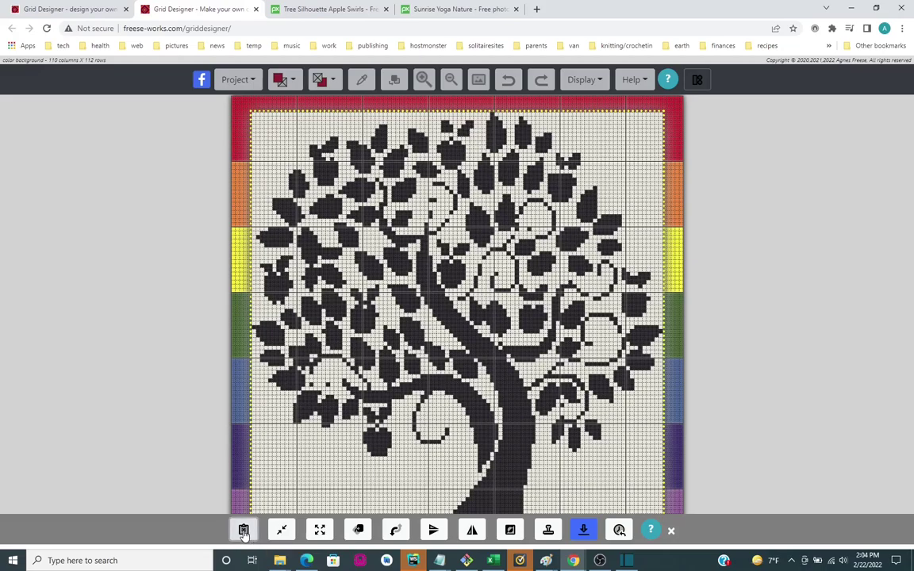
pyautogui.click(243, 530)
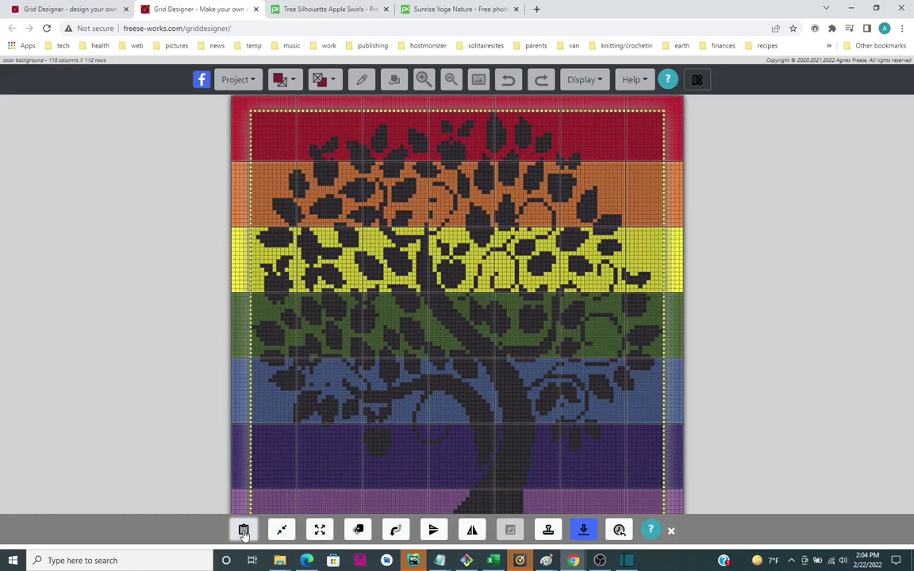
pyautogui.click(244, 532)
pyautogui.click(244, 532)
# Step: Fine-tune the pasted tree's position to one row lower on the rainbow background and apply it to the grid
pyautogui.press('Down')
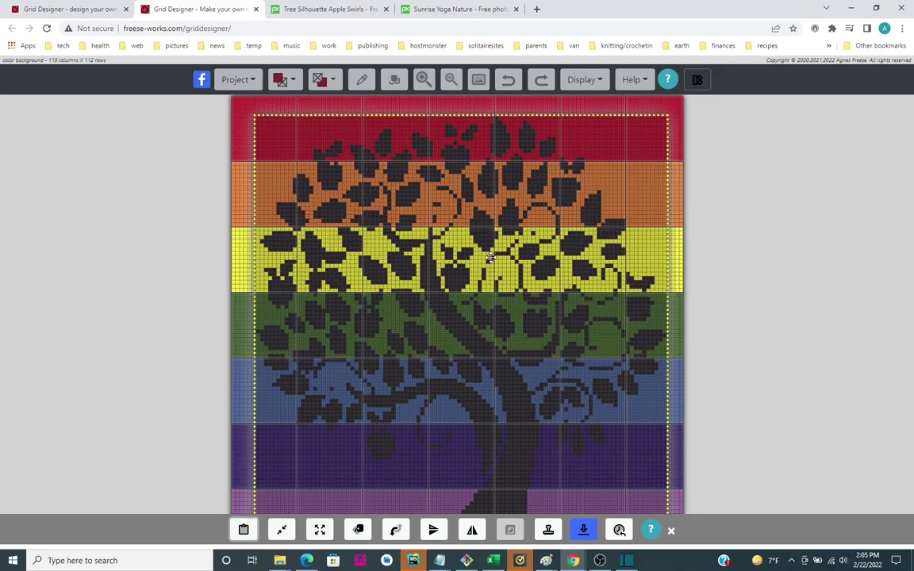
pyautogui.press('Up')
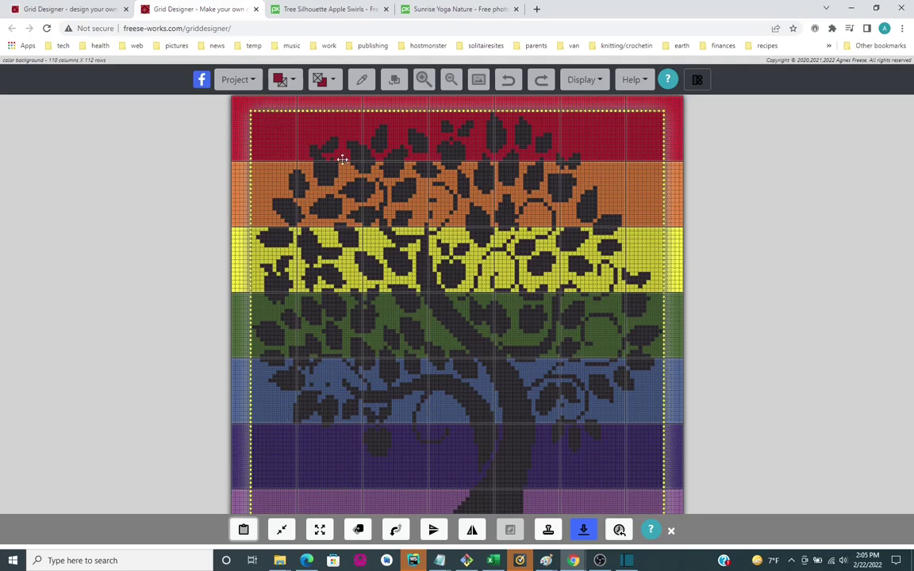
pyautogui.press('Down')
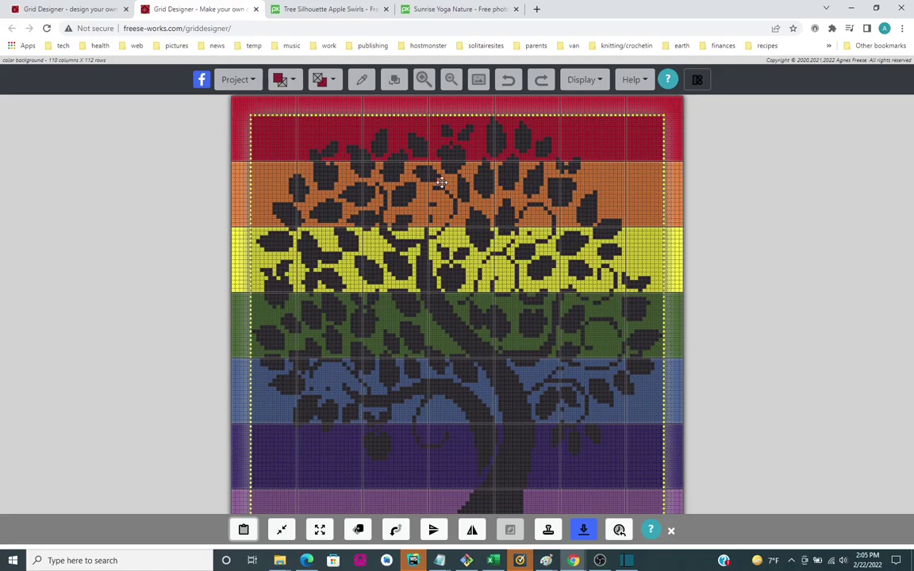
pyautogui.press('Up')
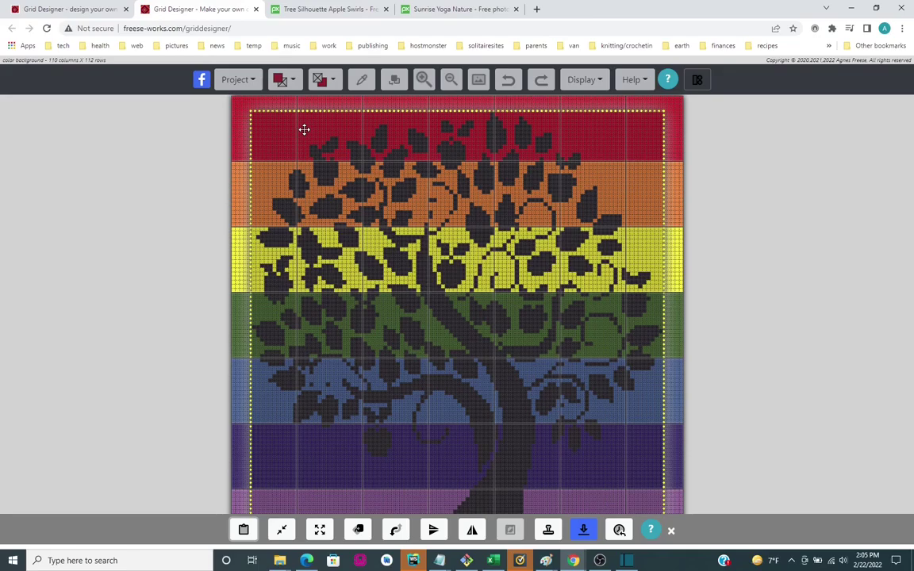
pyautogui.scroll(-1, 707, 363)
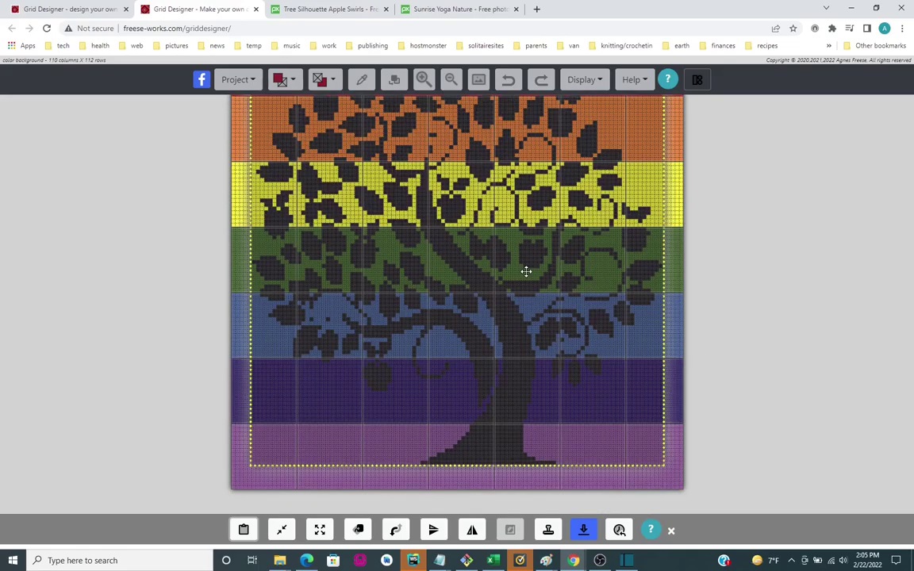
pyautogui.moveTo(526, 271); pyautogui.dragTo(526, 275)
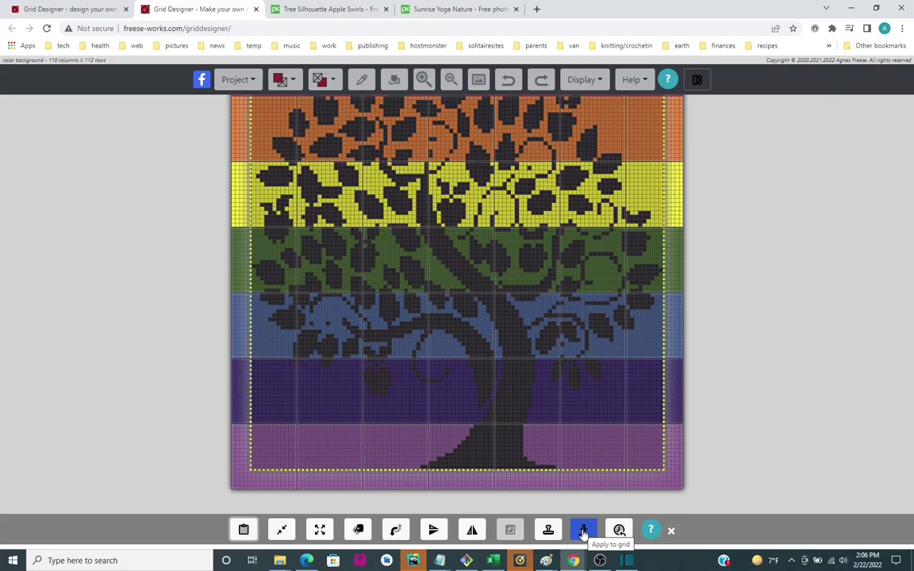
pyautogui.click(584, 532)
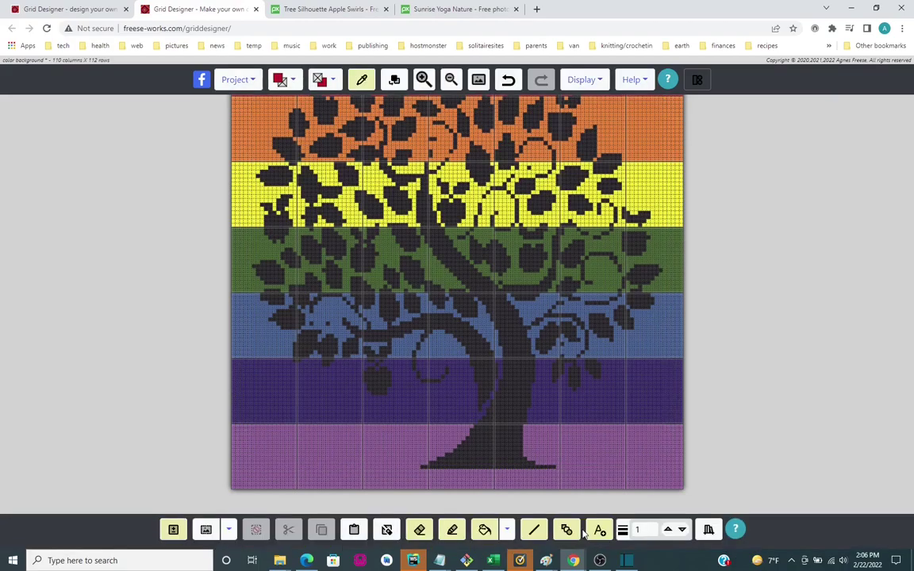
# Step: Save the combined chart as a new project named "tree with background latch hook"
pyautogui.click(478, 80)
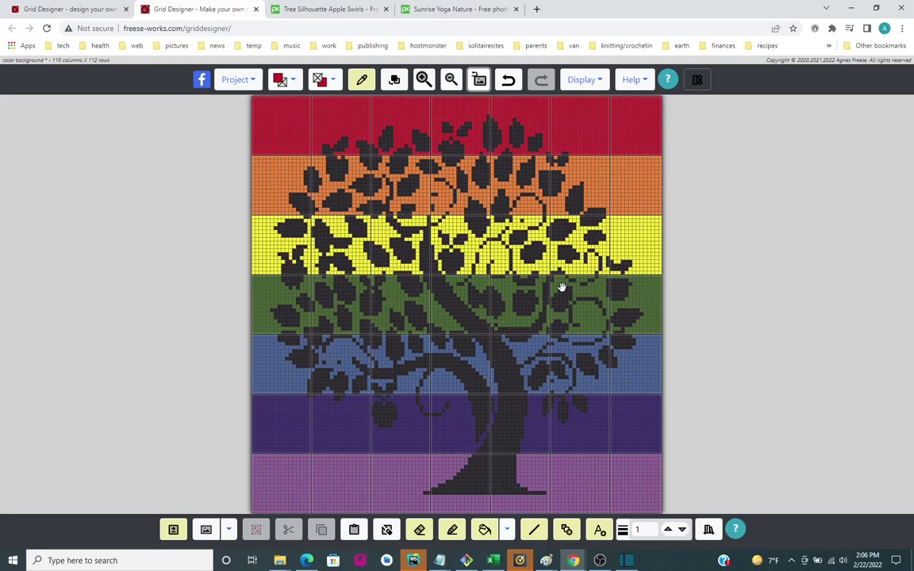
pyautogui.click(236, 80)
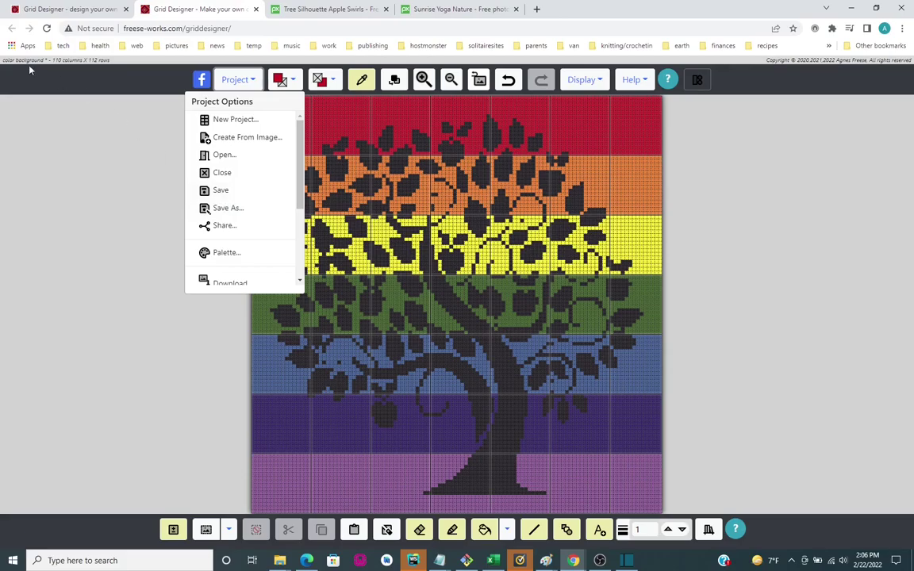
pyautogui.click(238, 209)
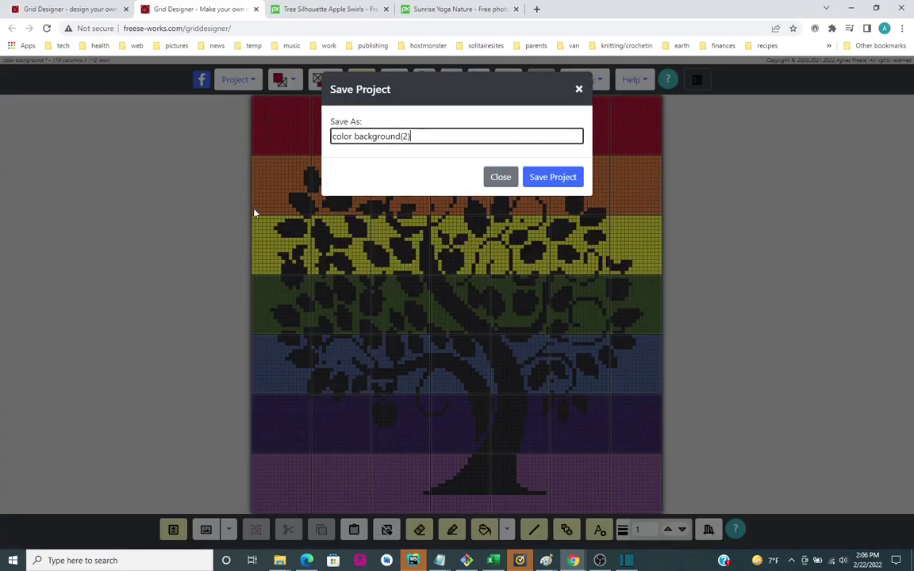
pyautogui.hotkey('shift', 'Left')
pyautogui.hotkey('shift', 'Left')
pyautogui.hotkey('shift', 'Left')
pyautogui.press('BackSpace')
pyautogui.press('Left')
pyautogui.press('Left')
pyautogui.press('Left')
pyautogui.press('Left')
pyautogui.press('Left')
pyautogui.press('Left')
pyautogui.press('Left')
pyautogui.press('Left')
pyautogui.press('Left')
pyautogui.press('Left')
pyautogui.press('Left')
pyautogui.hotkey('shift', 'Left')
pyautogui.hotkey('shift', 'Left')
pyautogui.hotkey('shift', 'Left')
pyautogui.hotkey('shift', 'Left')
pyautogui.hotkey('shift', 'Left')
pyautogui.press('BackSpace')
pyautogui.write('tree with')
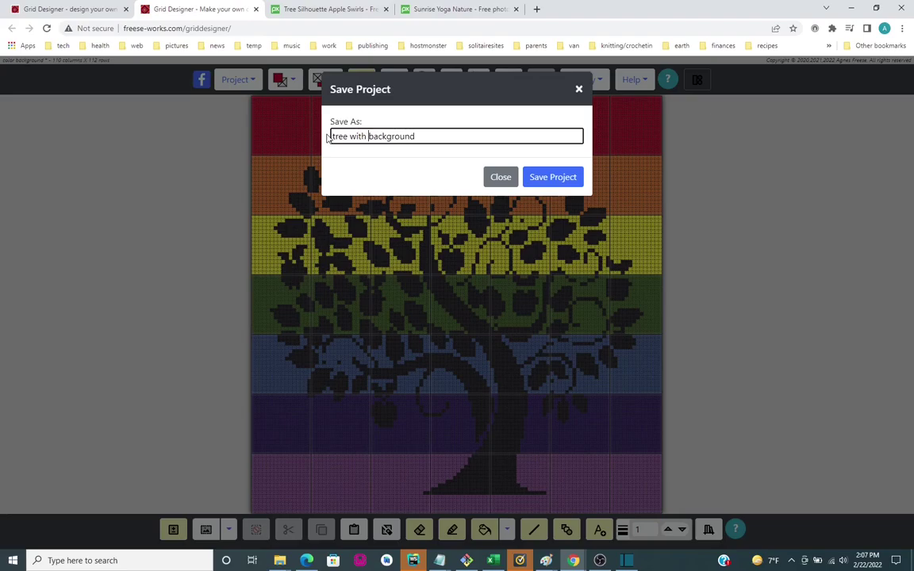
pyautogui.click(428, 137)
pyautogui.write('latch hook')
pyautogui.click(552, 177)
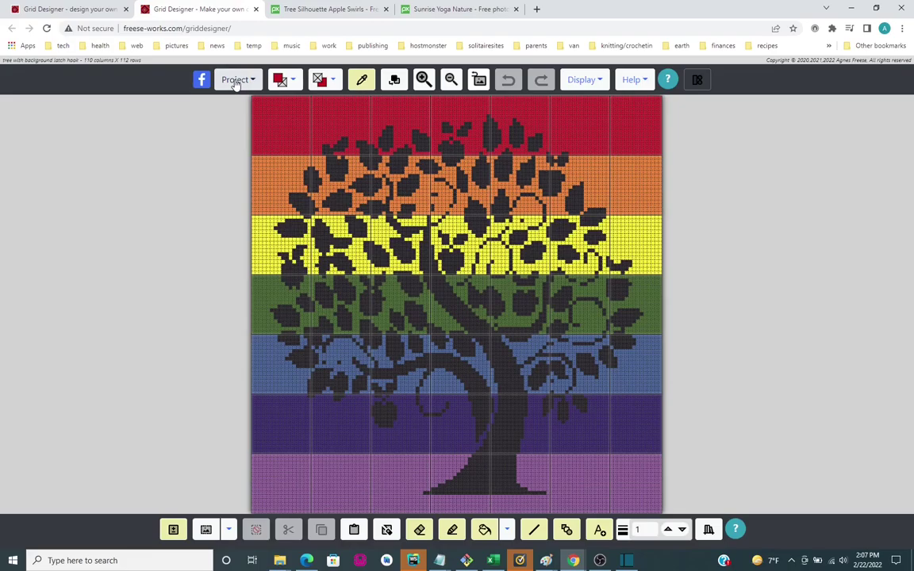
# Step: Change the project's cell type to Crochet with the predefined "General single crochet gauge (medium yarn)"
pyautogui.click(235, 81)
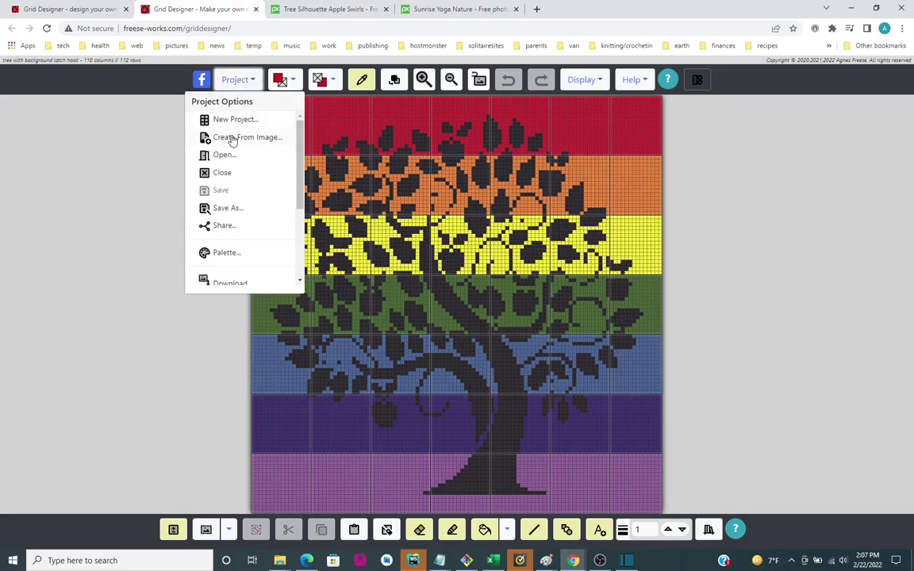
pyautogui.click(242, 87)
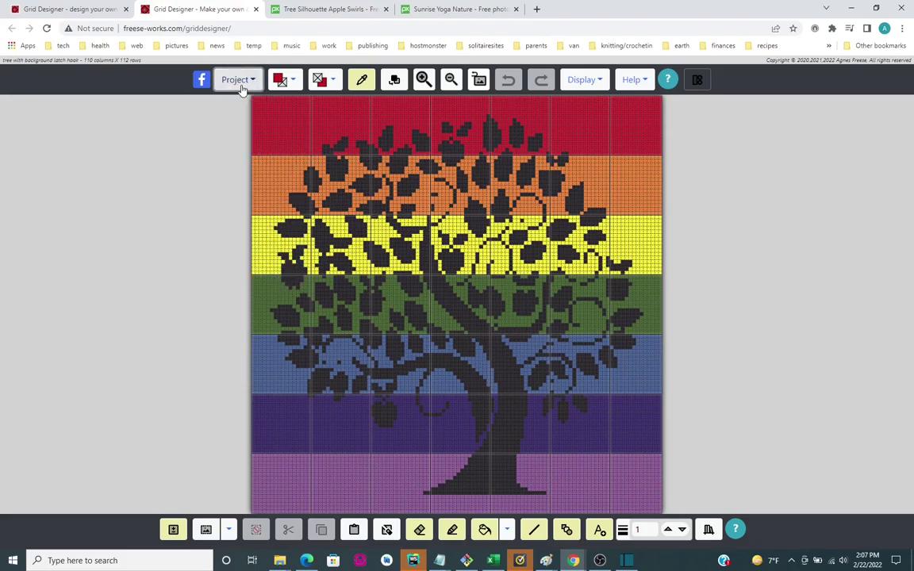
pyautogui.click(586, 82)
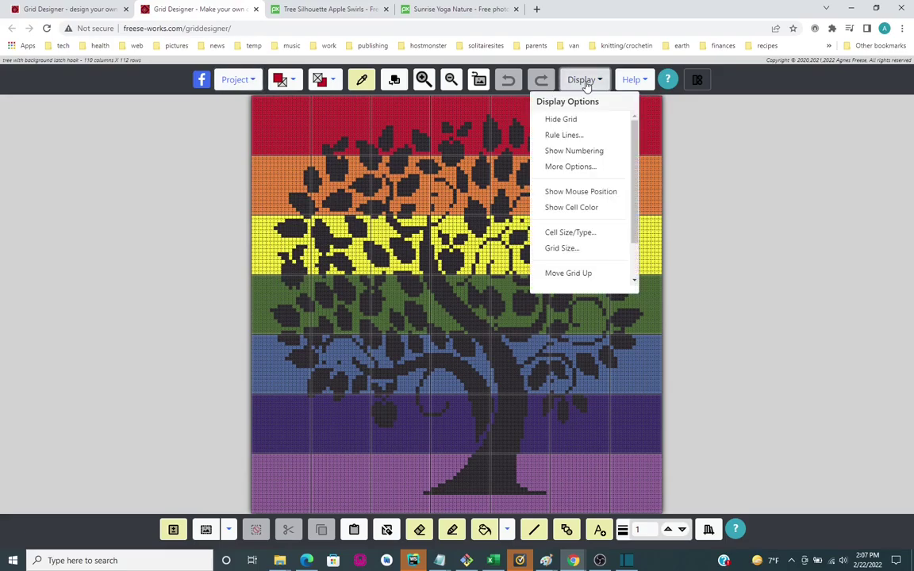
pyautogui.click(577, 245)
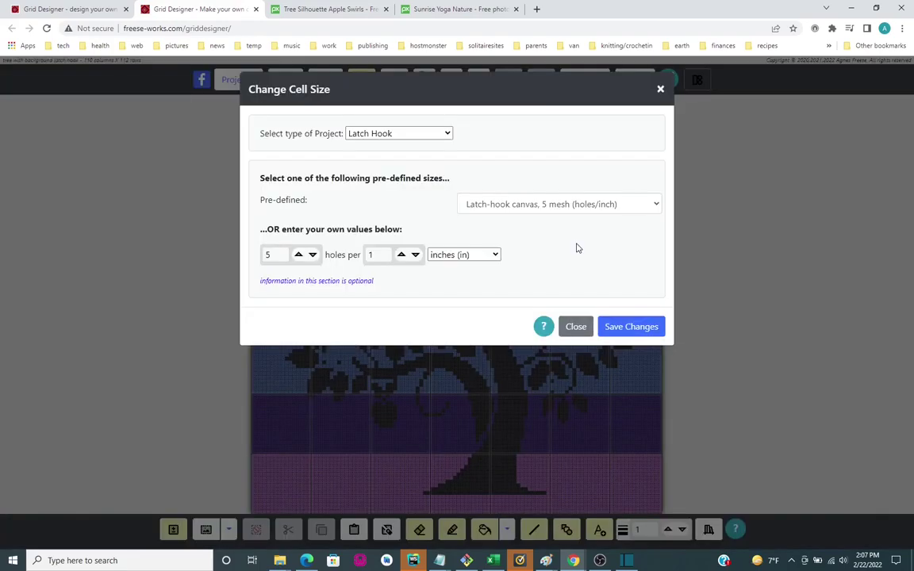
pyautogui.click(435, 135)
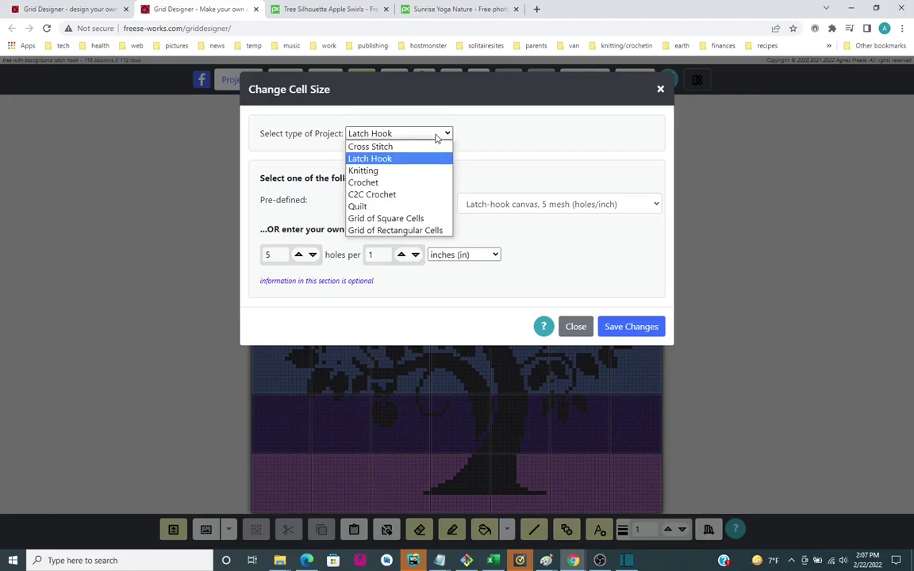
pyautogui.click(395, 183)
pyautogui.click(580, 207)
pyautogui.click(577, 232)
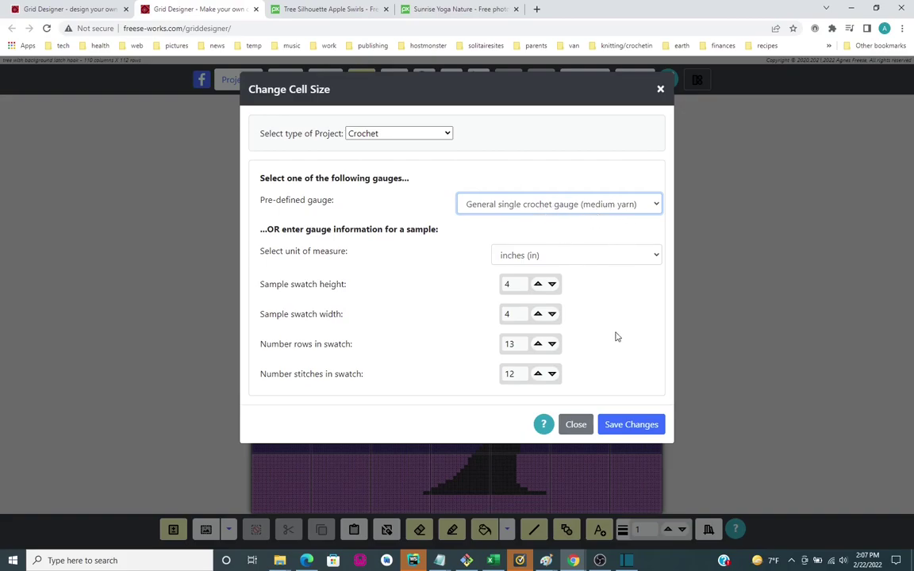
pyautogui.click(632, 426)
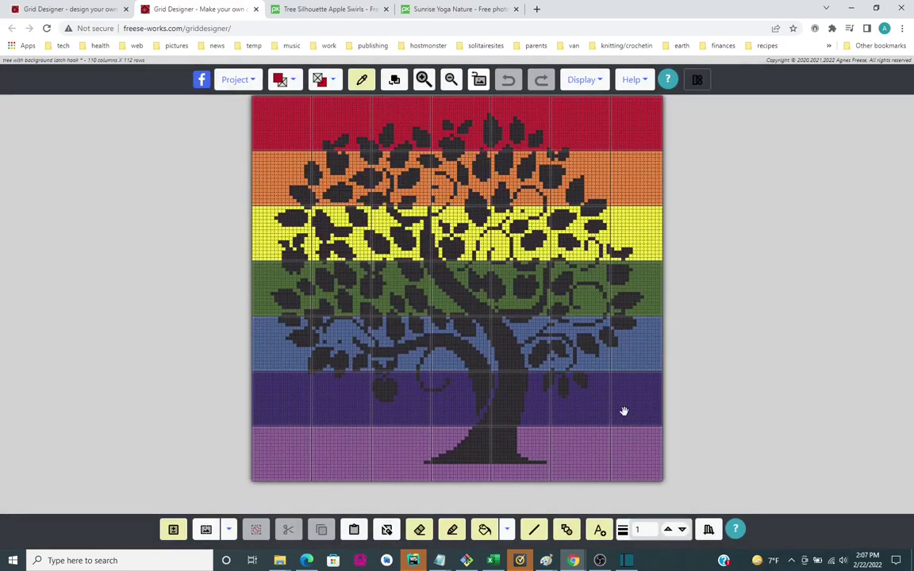
pyautogui.click(233, 82)
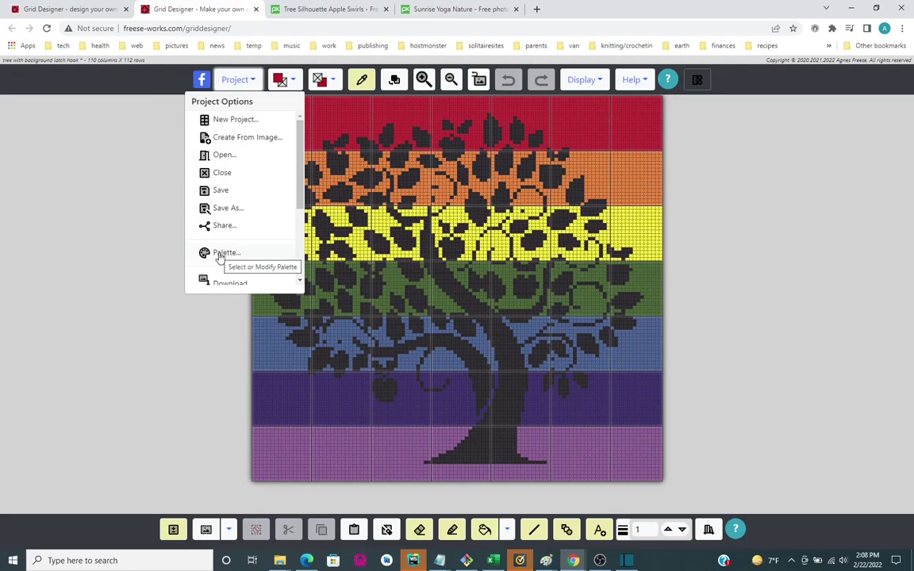
pyautogui.click(222, 253)
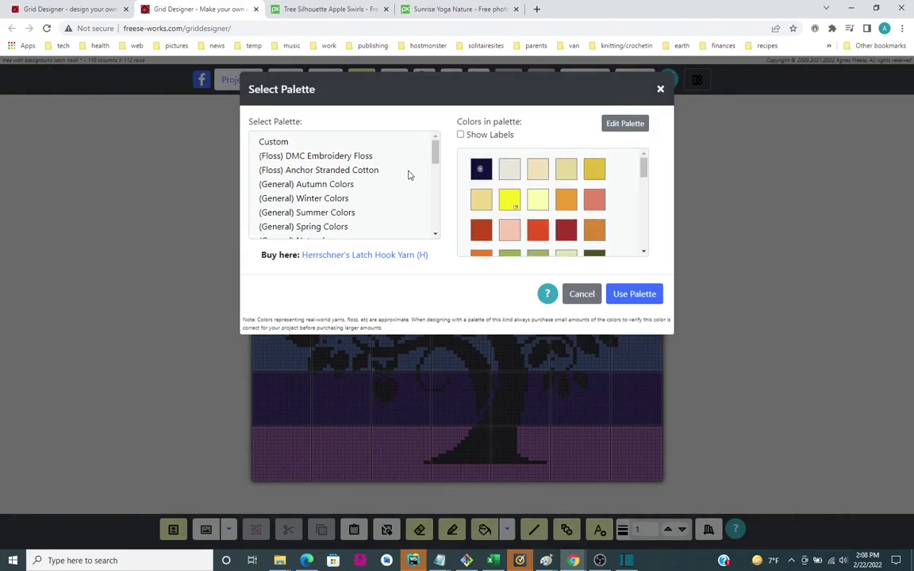
pyautogui.scroll(-10, 409, 176)
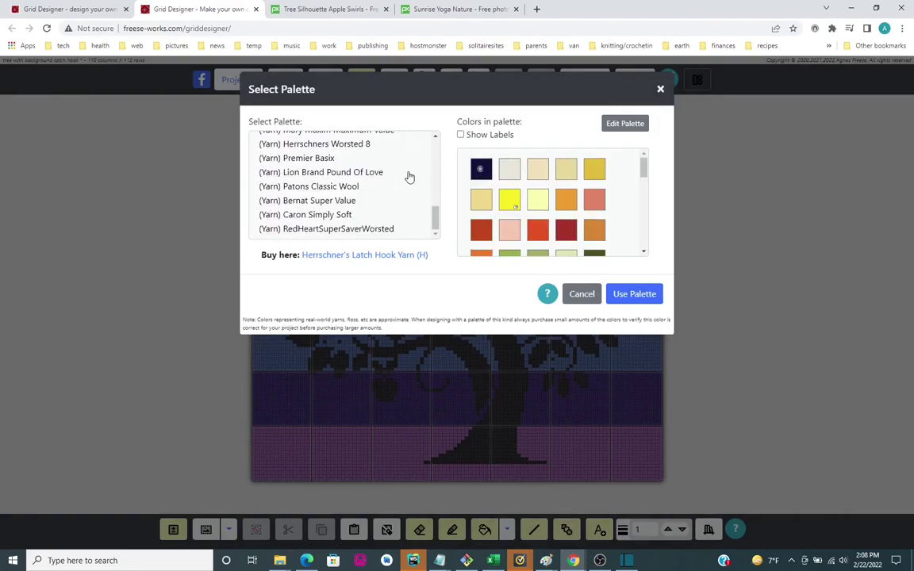
pyautogui.click(376, 232)
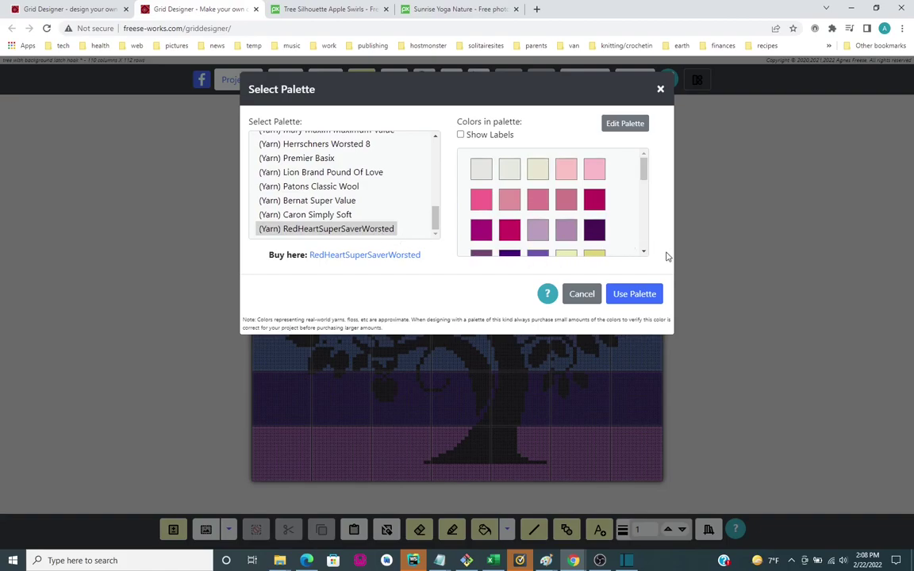
pyautogui.click(634, 294)
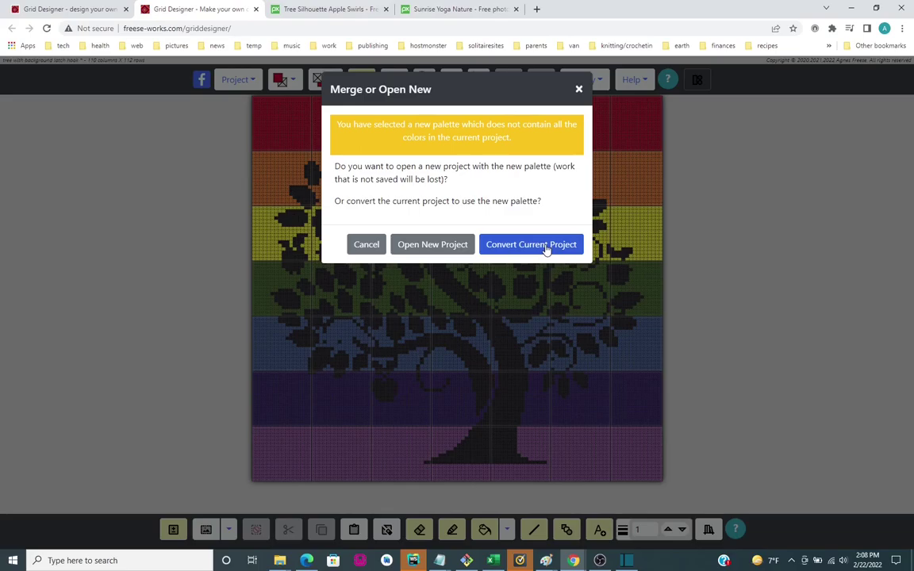
pyautogui.click(578, 91)
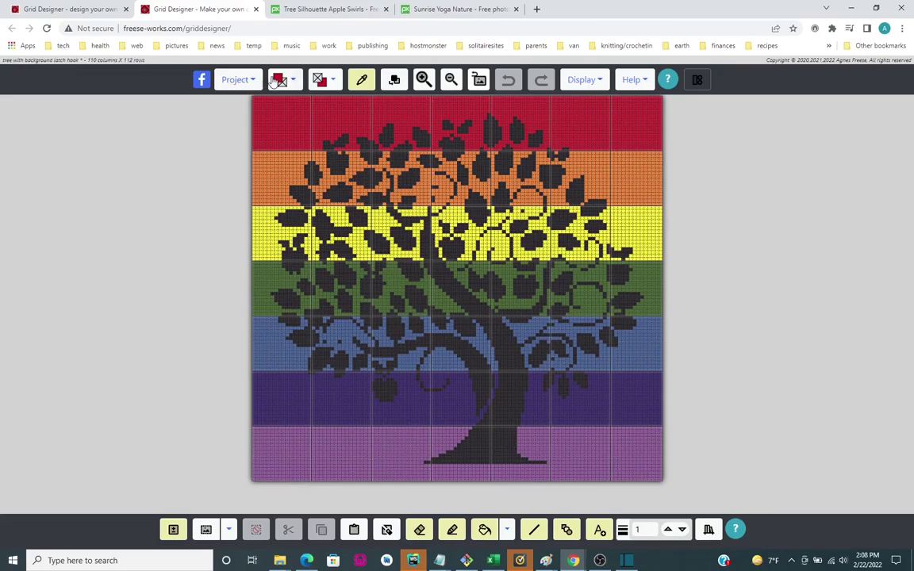
# Step: Save the project and start converting it to the "(Yarn) RedHeartSuperSaverWorsted" palette
pyautogui.click(237, 79)
pyautogui.click(223, 192)
pyautogui.click(235, 79)
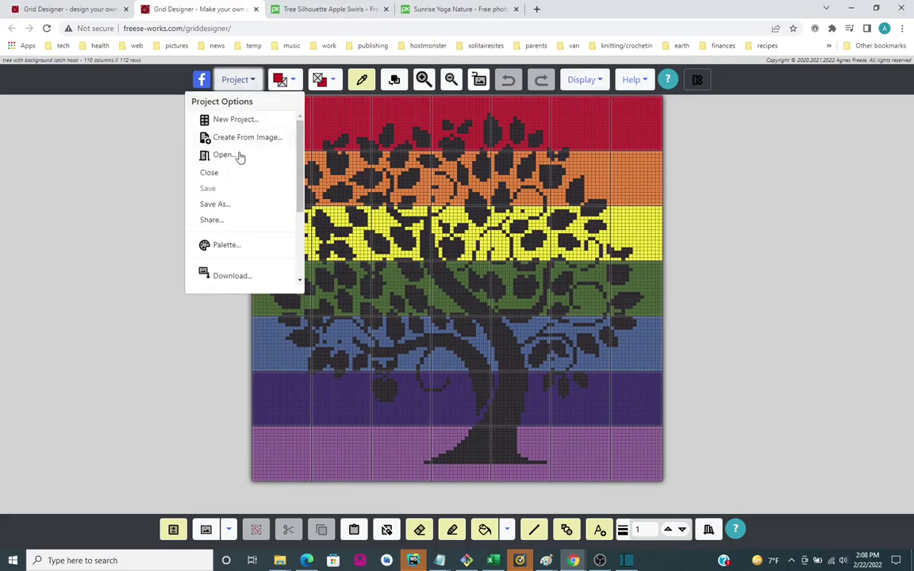
pyautogui.click(237, 250)
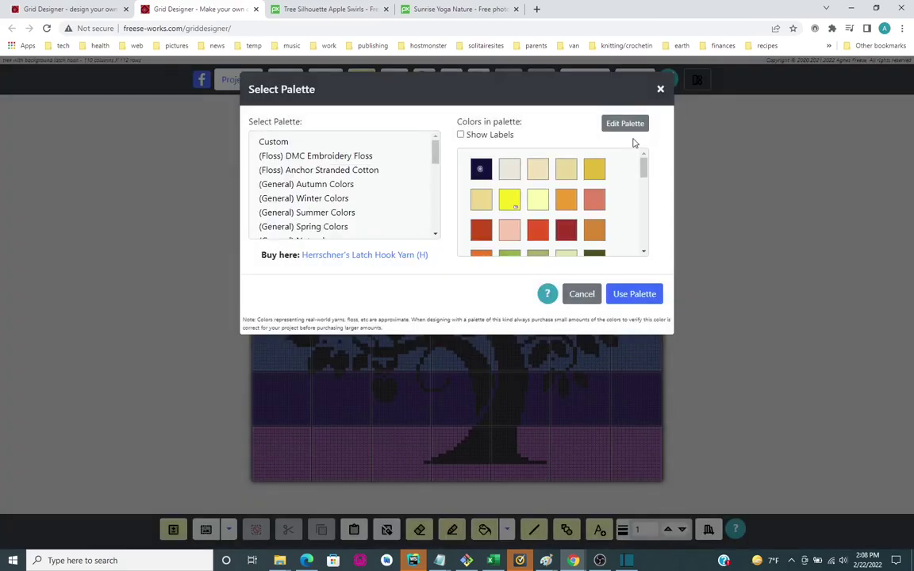
pyautogui.scroll(-10, 389, 178)
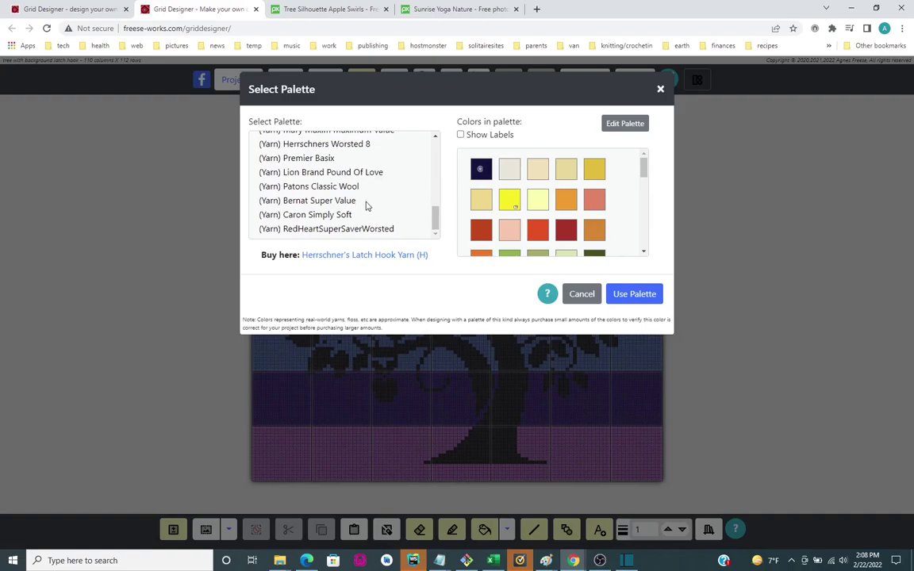
pyautogui.click(373, 228)
pyautogui.moveTo(643, 181); pyautogui.dragTo(644, 238)
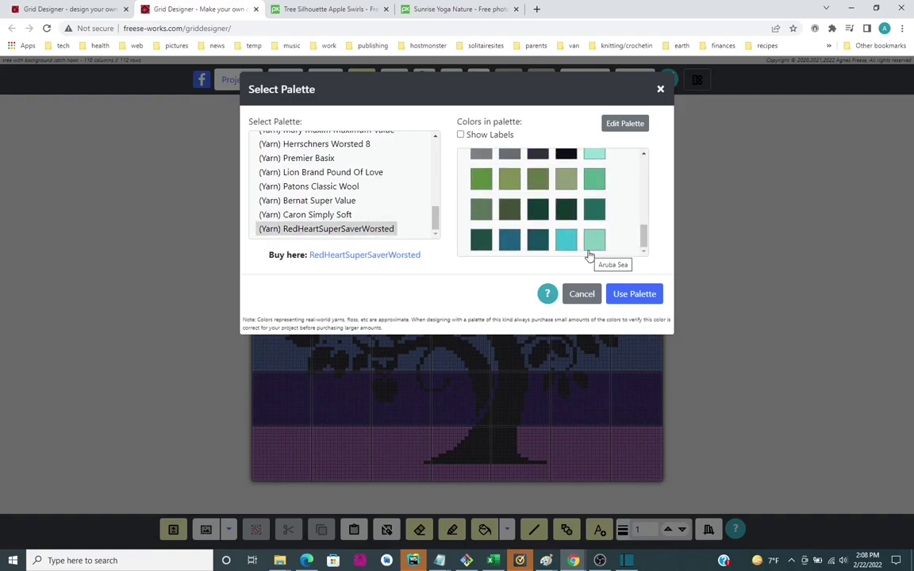
pyautogui.click(634, 294)
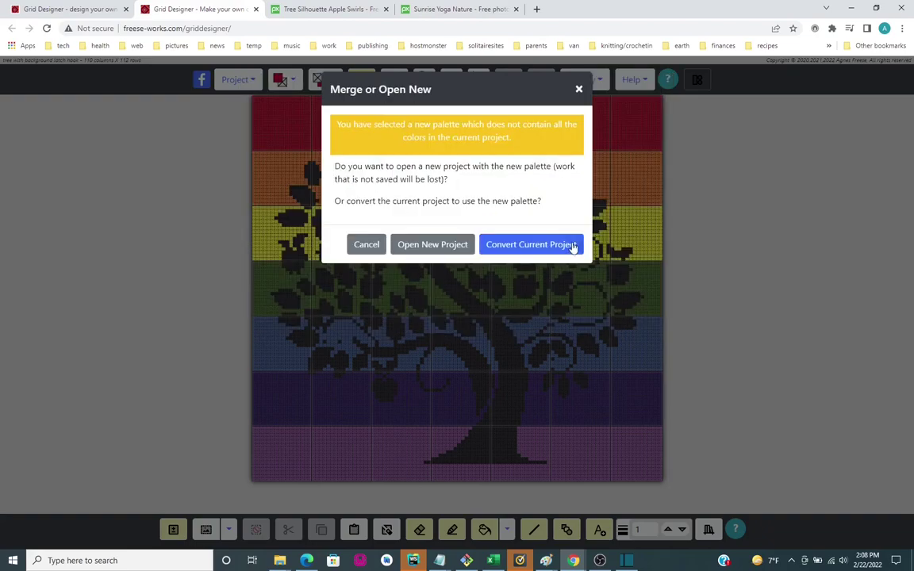
pyautogui.click(545, 251)
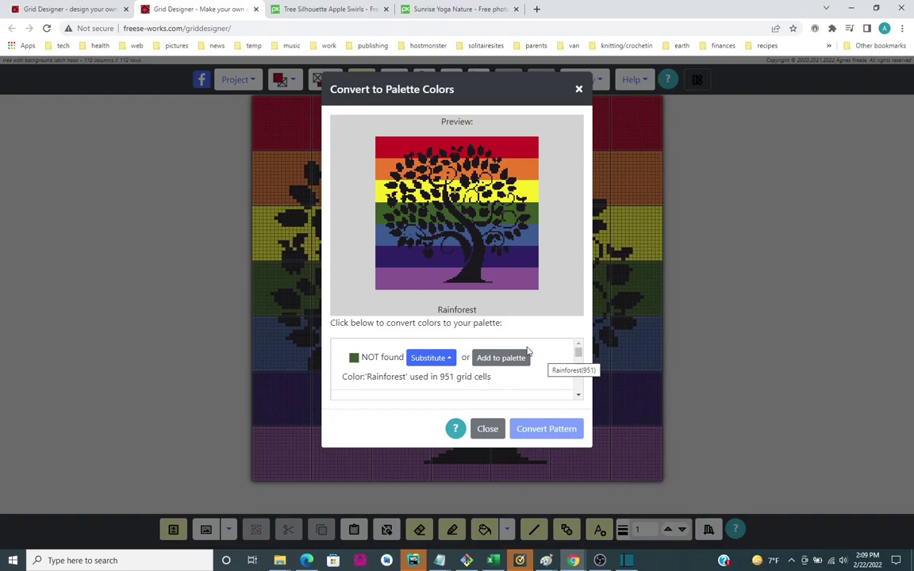
# Step: Order the substitute colors by closest match and replace Rainforest with Medium Thyme
pyautogui.click(430, 359)
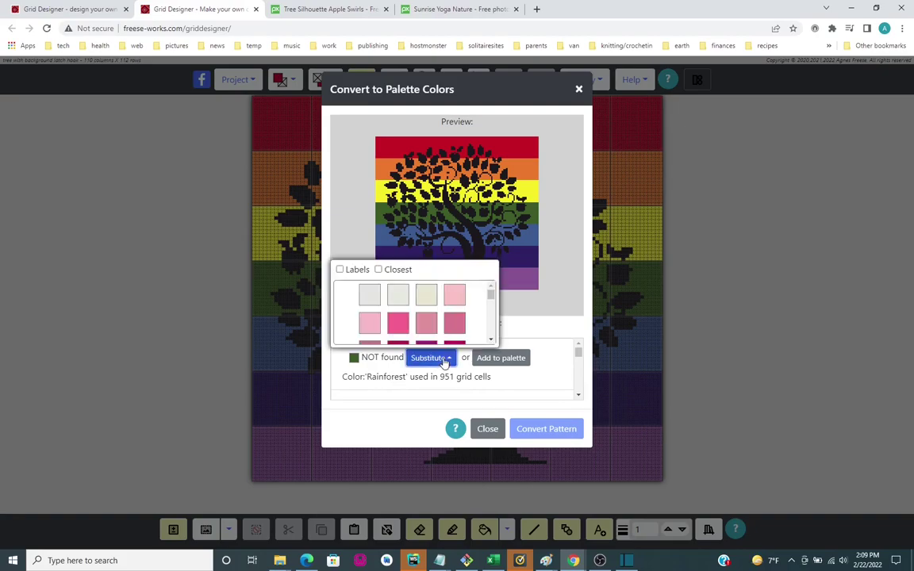
pyautogui.click(378, 270)
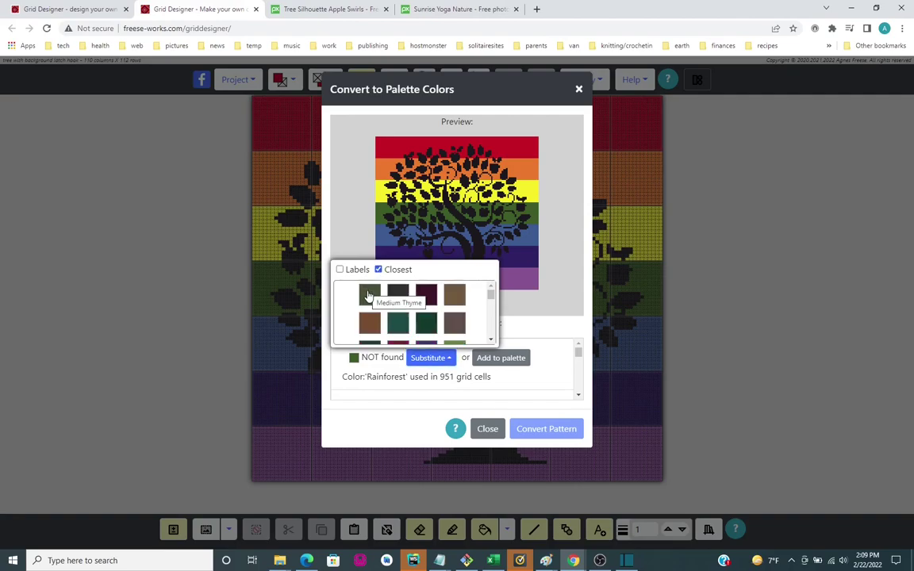
pyautogui.click(368, 295)
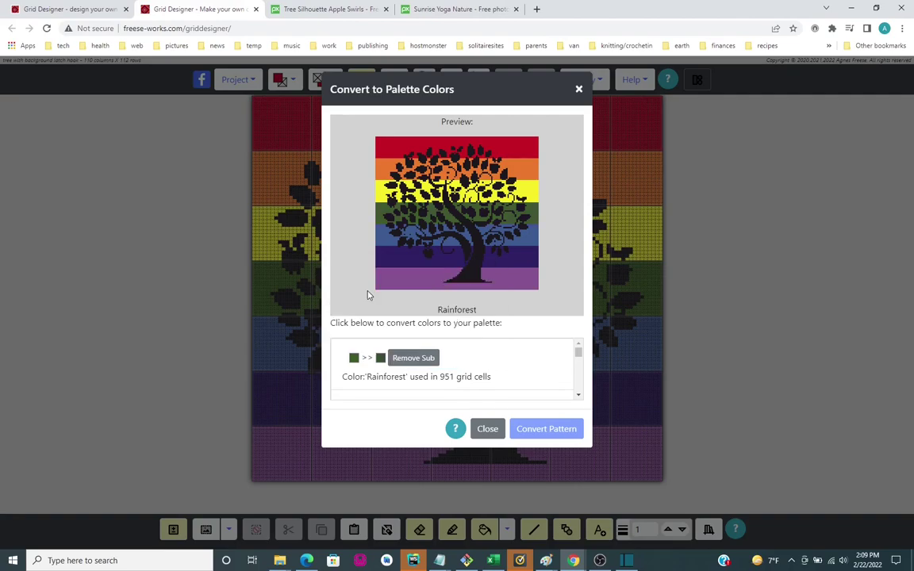
# Step: Substitute the Cornflower color with the closest matching blue in the new palette
pyautogui.click(578, 398)
pyautogui.click(431, 366)
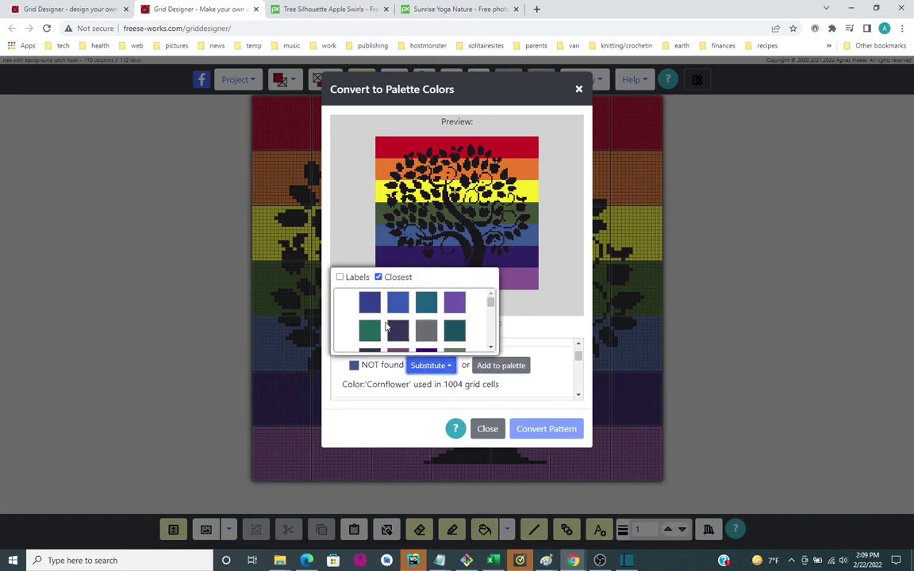
pyautogui.click(379, 278)
pyautogui.click(379, 278)
pyautogui.click(378, 278)
pyautogui.click(379, 278)
pyautogui.click(369, 302)
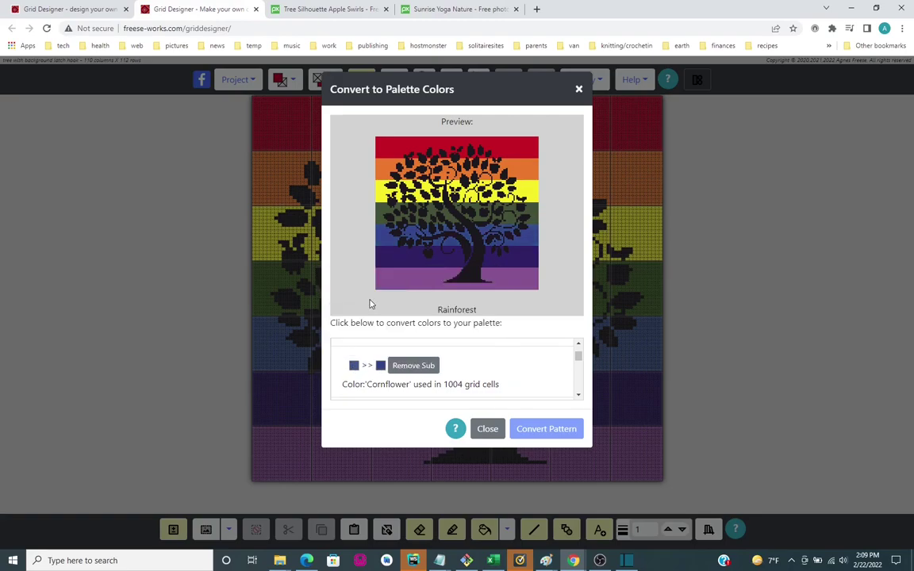
# Step: Substitute Bright Yellow and Light Orange each with their closest match in the new palette
pyautogui.click(577, 394)
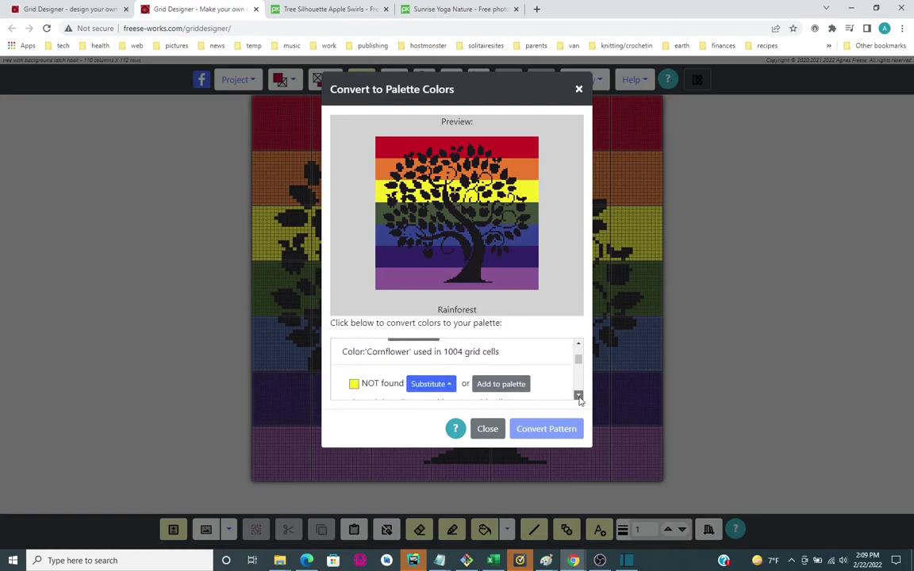
pyautogui.click(431, 351)
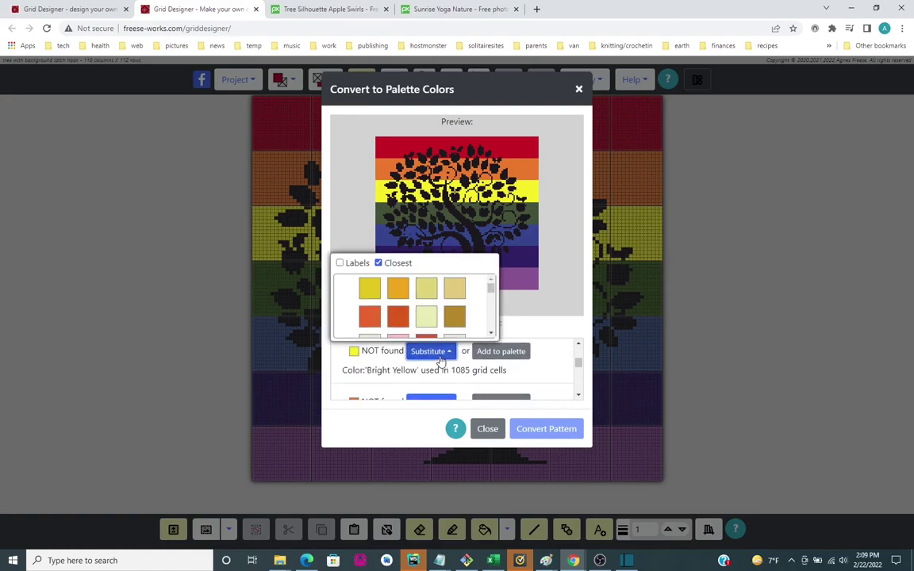
pyautogui.click(369, 292)
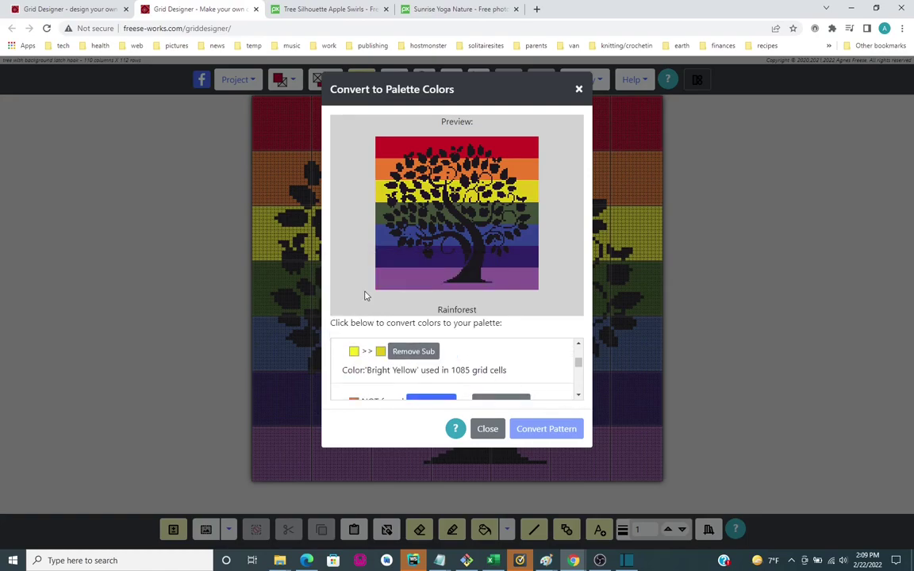
pyautogui.click(579, 396)
pyautogui.click(578, 399)
pyautogui.click(431, 359)
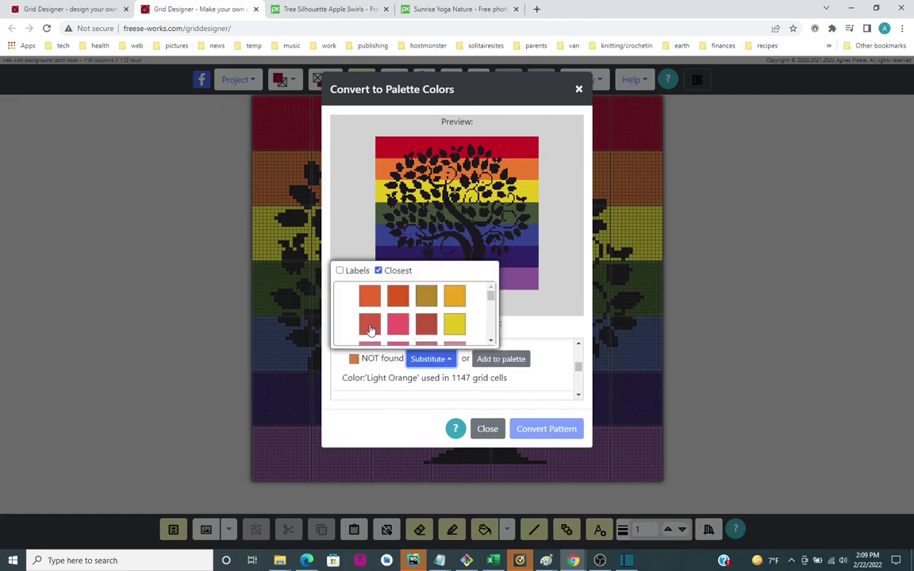
pyautogui.click(367, 298)
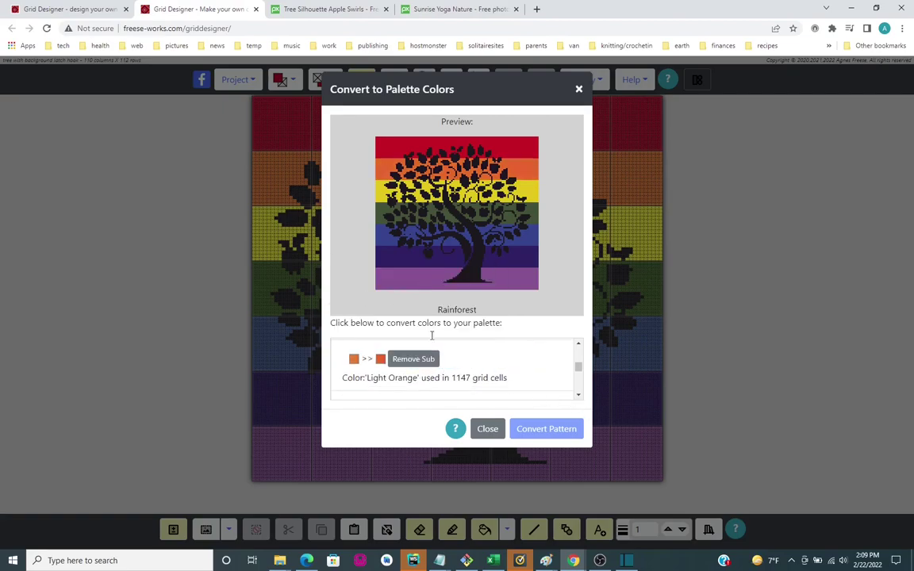
# Step: Substitute Blue Violet with the vivid dark purple that is third closest, and Bright Red with its closest red
pyautogui.click(578, 396)
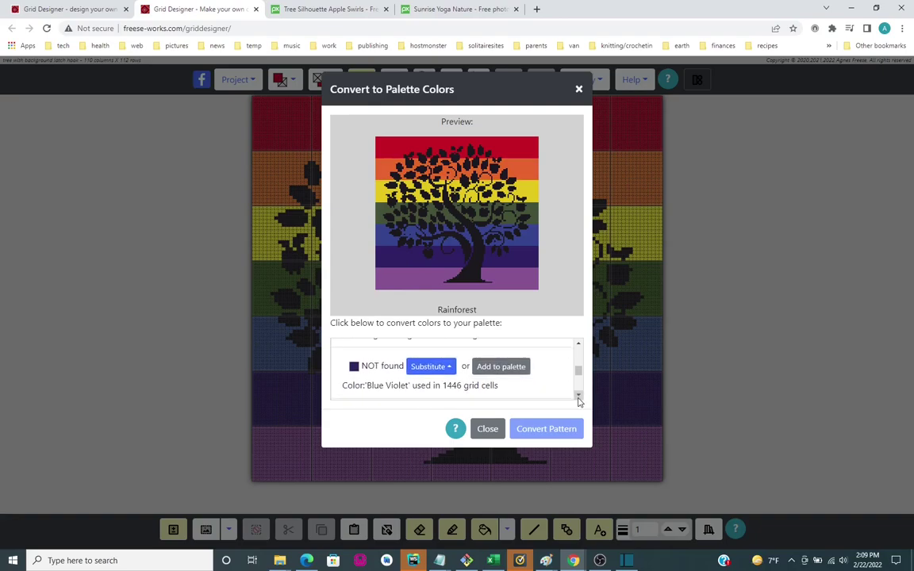
pyautogui.click(442, 369)
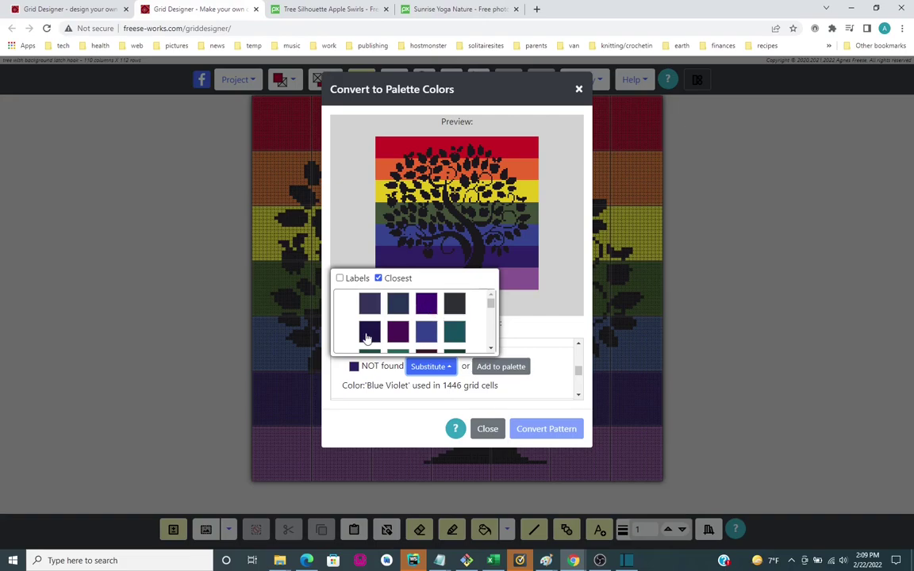
pyautogui.click(426, 310)
pyautogui.click(579, 394)
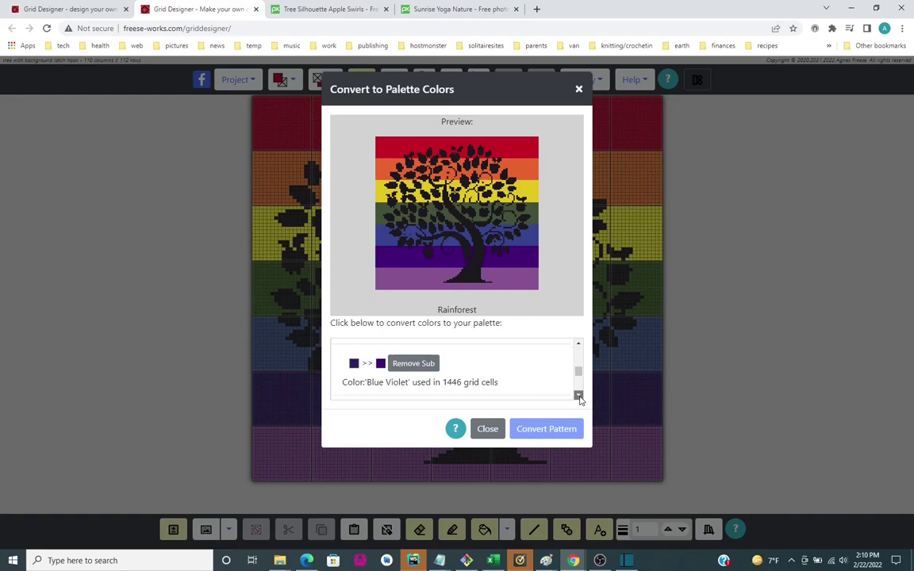
pyautogui.click(428, 374)
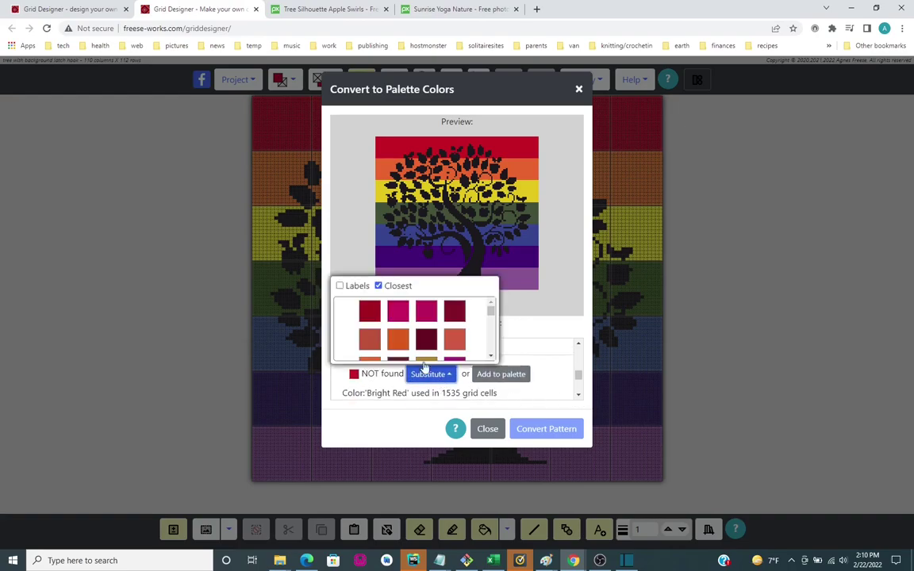
pyautogui.click(369, 316)
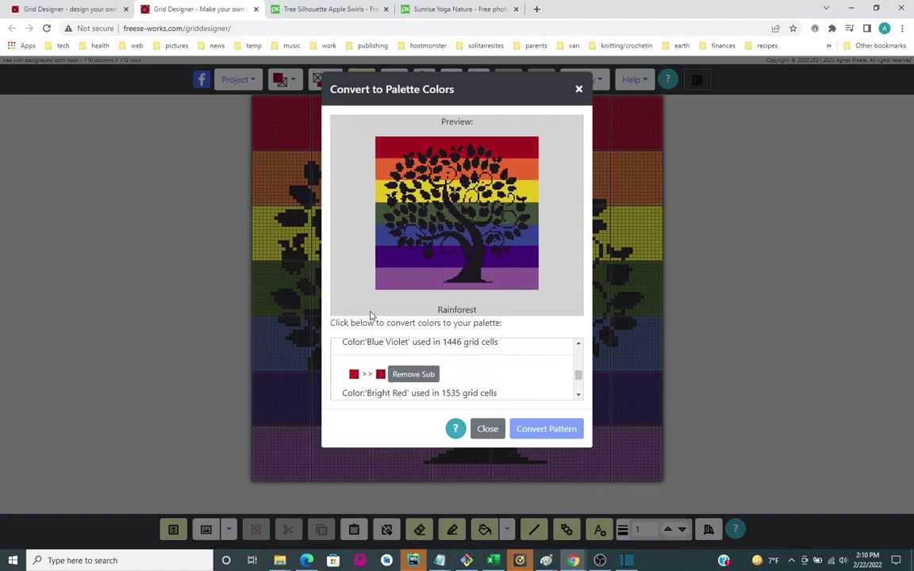
# Step: Substitute Dark Lavender with the closest matching purple in the new palette
pyautogui.click(578, 395)
pyautogui.click(580, 399)
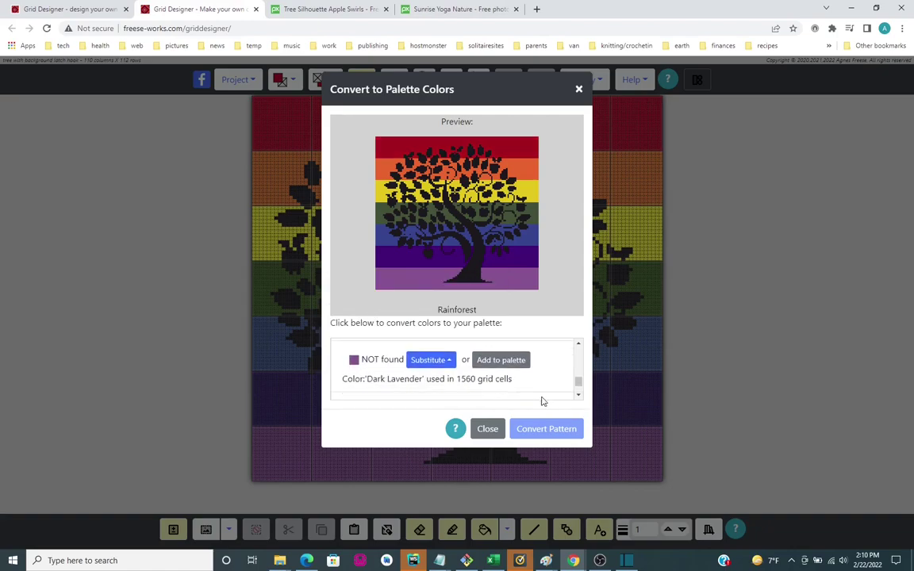
pyautogui.click(433, 361)
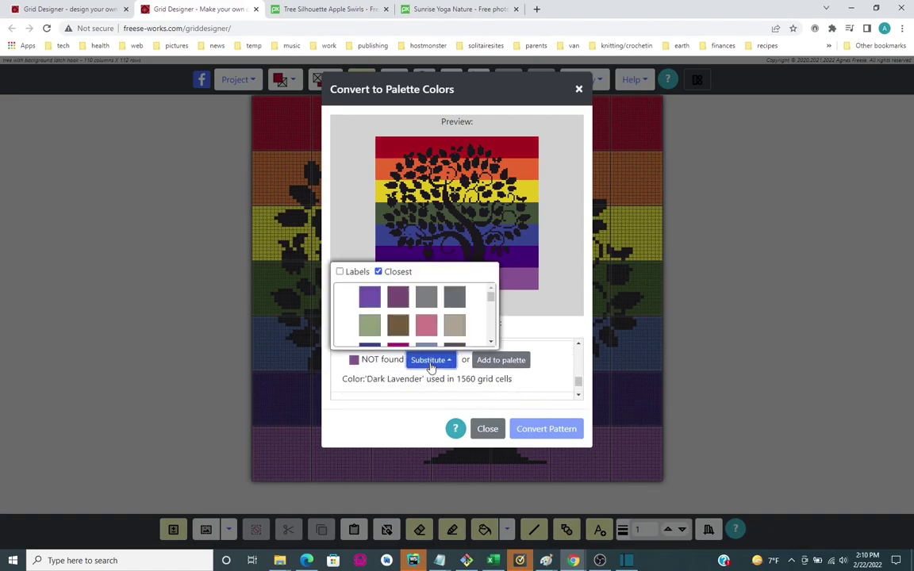
pyautogui.click(369, 300)
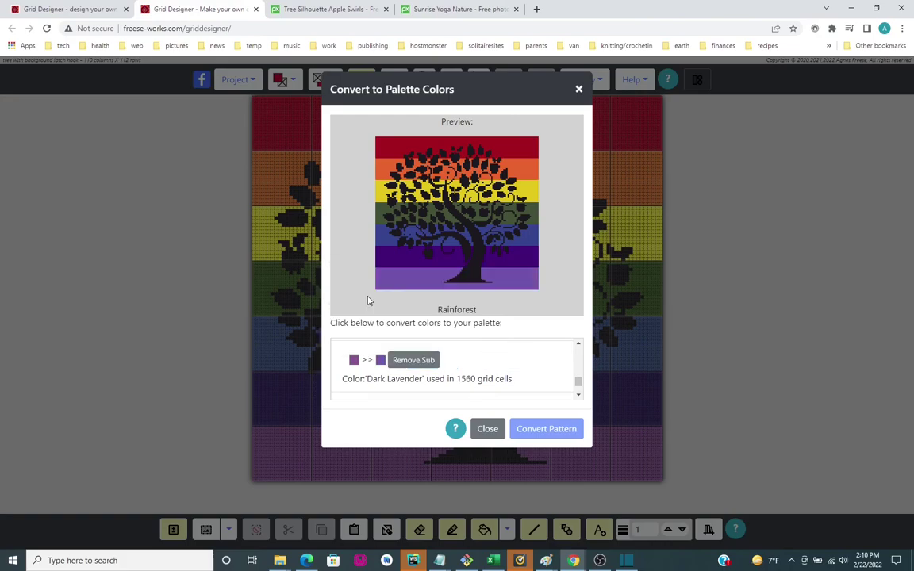
# Step: Substitute the tree's Black with the new palette's Black and convert the pattern
pyautogui.click(579, 397)
pyautogui.click(579, 398)
pyautogui.click(437, 369)
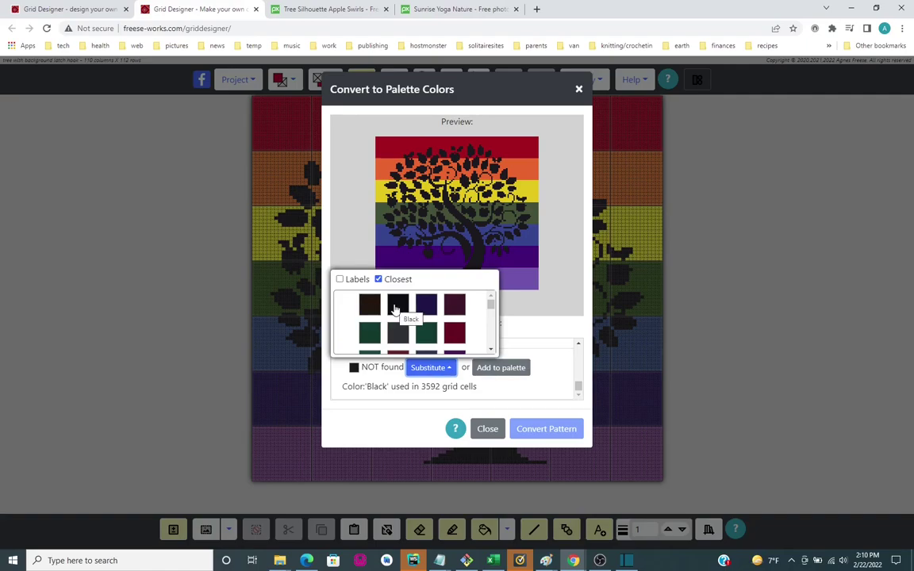
pyautogui.click(396, 306)
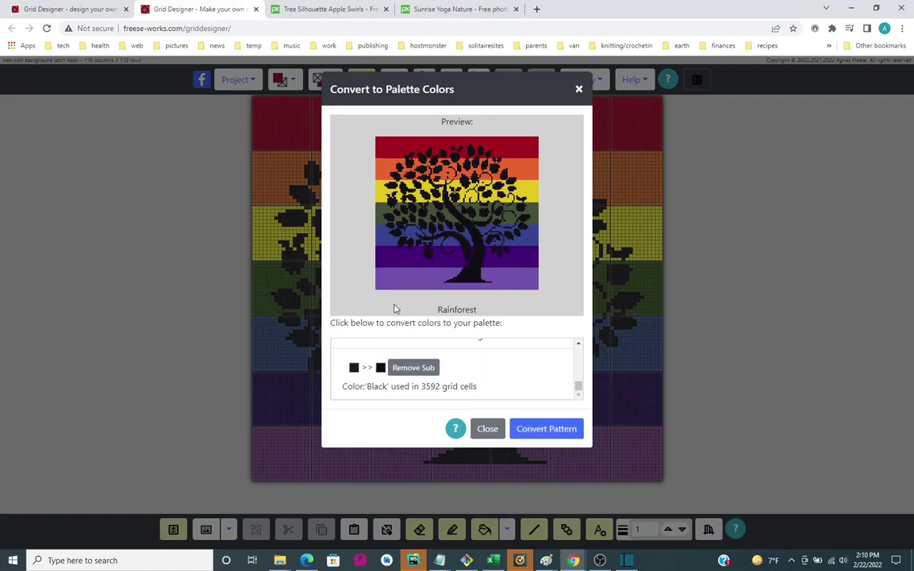
pyautogui.click(551, 432)
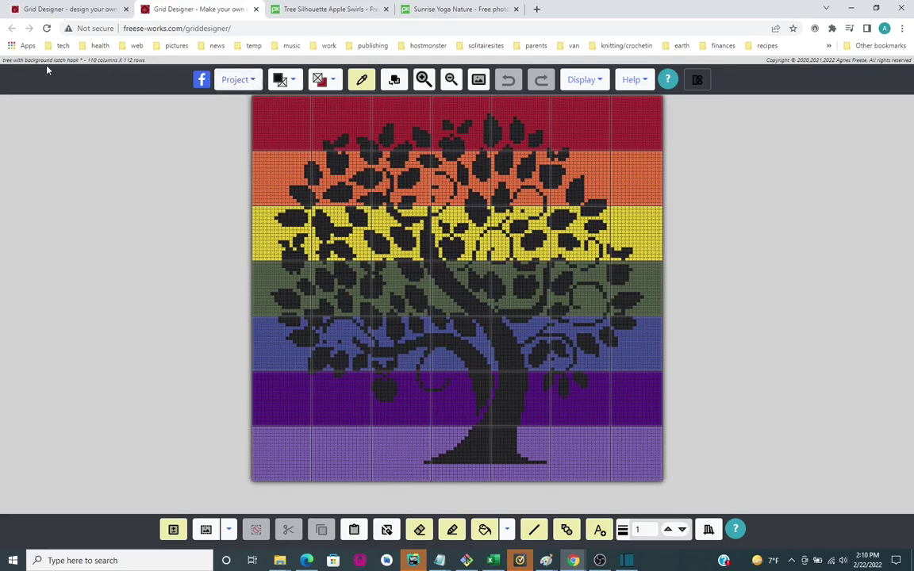
# Step: Save the crochet version as a separate project named "tree with background graphgan"
pyautogui.click(235, 80)
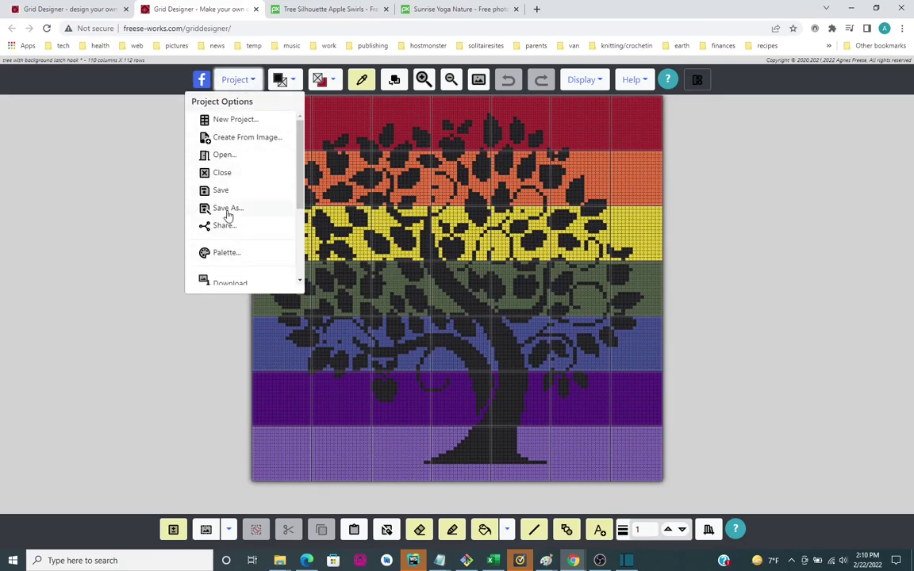
pyautogui.click(228, 208)
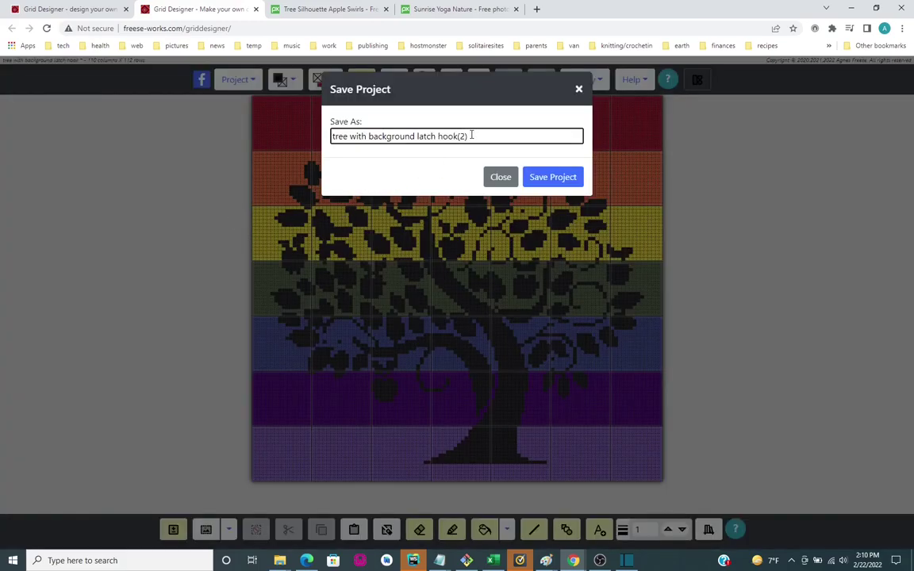
pyautogui.moveTo(471, 136); pyautogui.dragTo(418, 135)
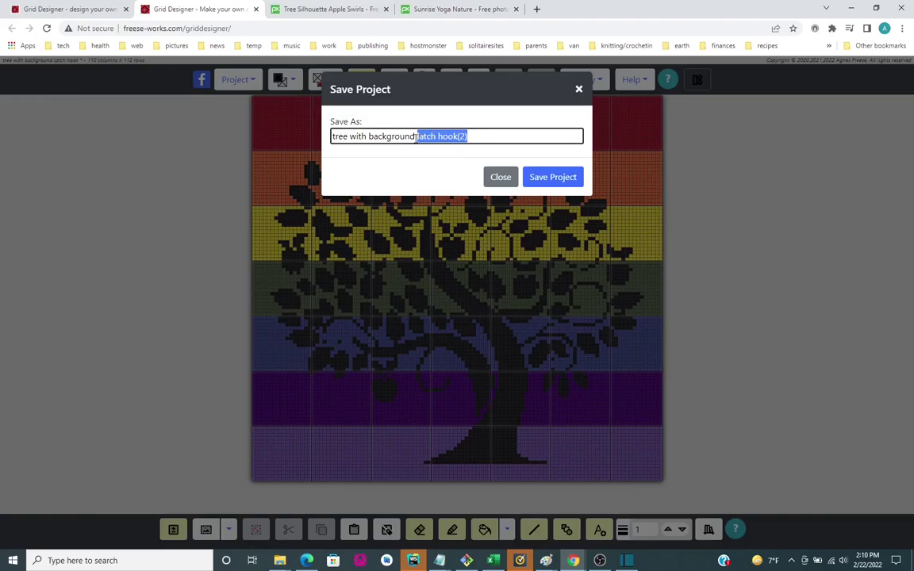
pyautogui.write('graphgan')
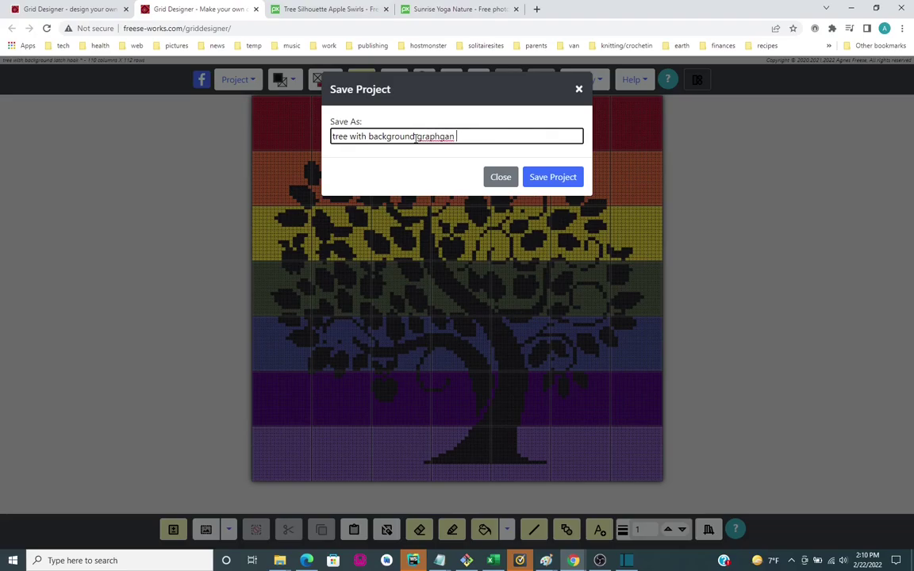
pyautogui.click(416, 136)
pyautogui.click(553, 178)
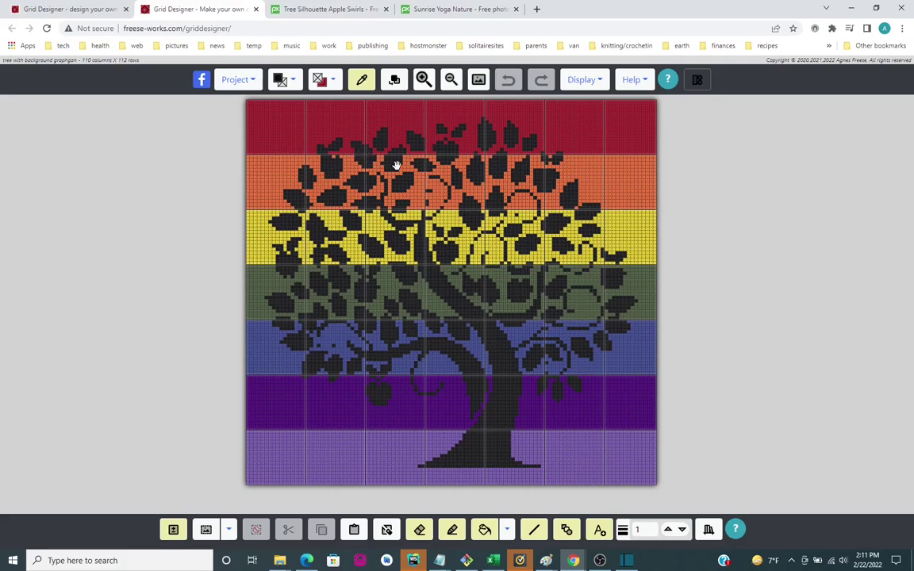
# Step: View the sunrise yoga photo on Pixabay and return to Grid Designer to start a new project from an image
pyautogui.click(445, 13)
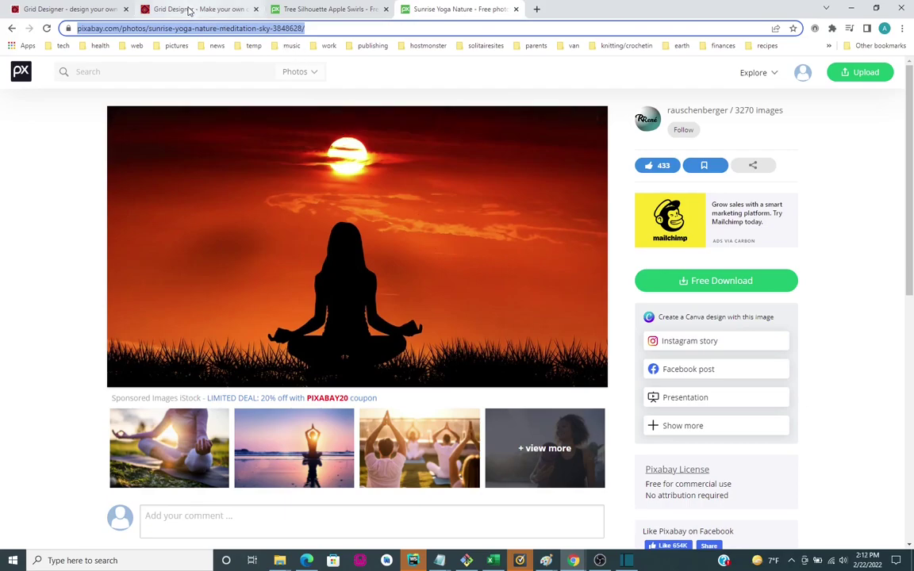
pyautogui.click(189, 10)
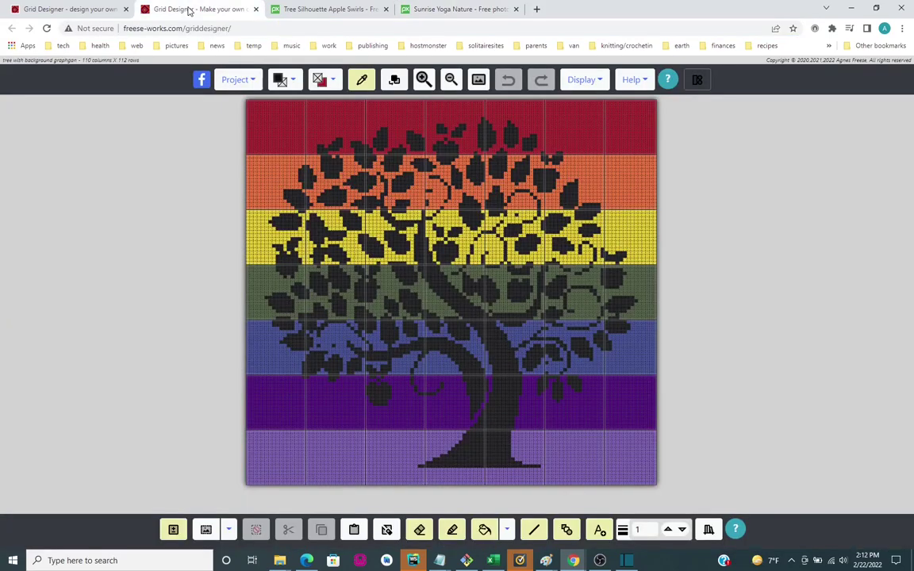
pyautogui.click(244, 83)
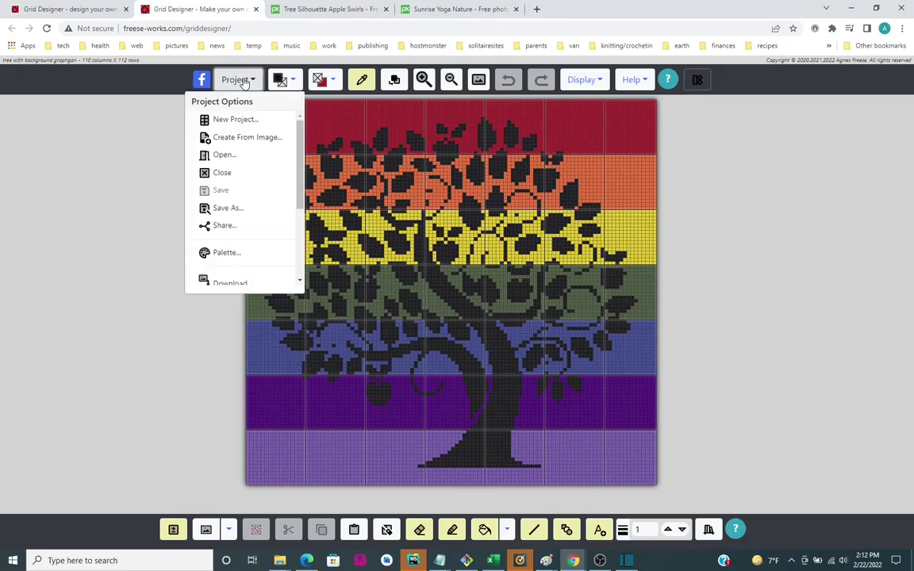
pyautogui.click(237, 142)
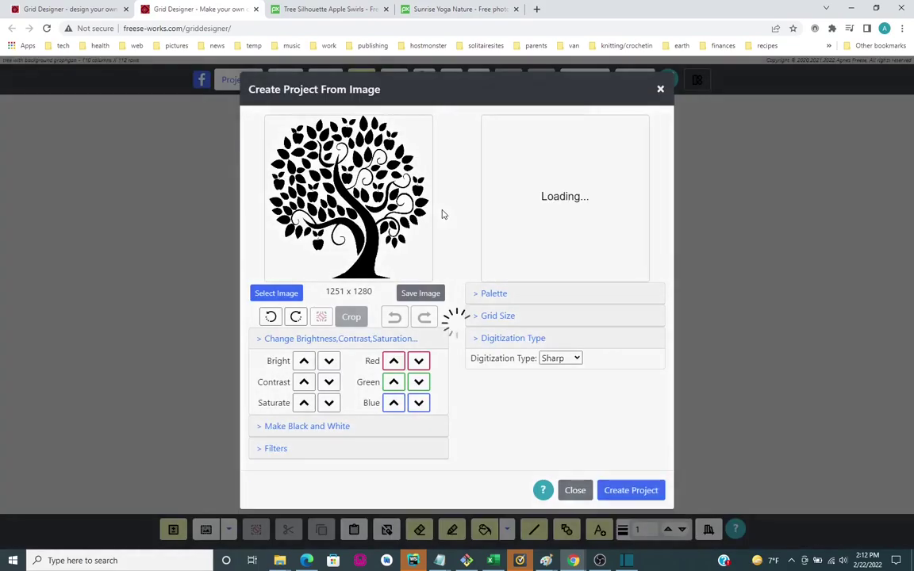
# Step: Load the sunrise-3848628 yoga silhouette JPG from the pixabay folder as the source image
pyautogui.click(380, 235)
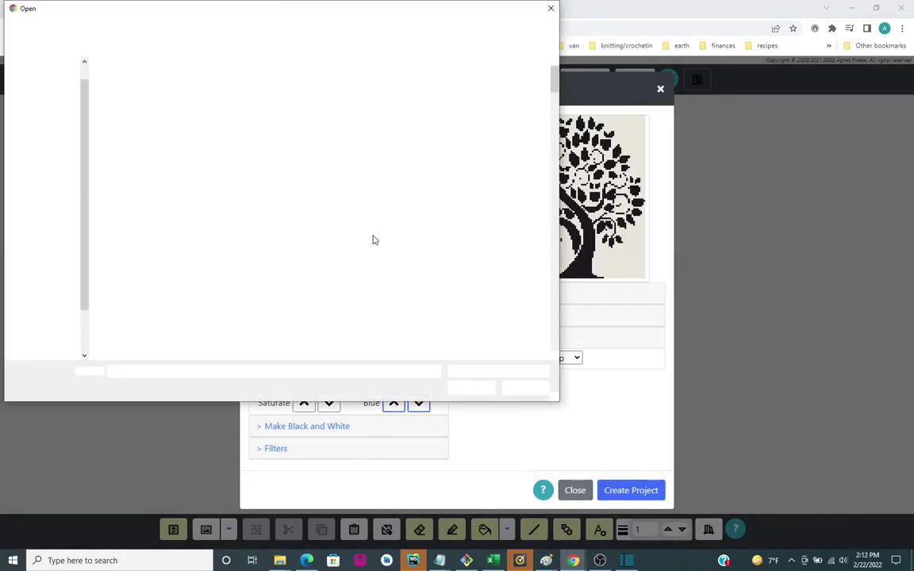
pyautogui.scroll(-3, 341, 204)
pyautogui.scroll(-15, 341, 205)
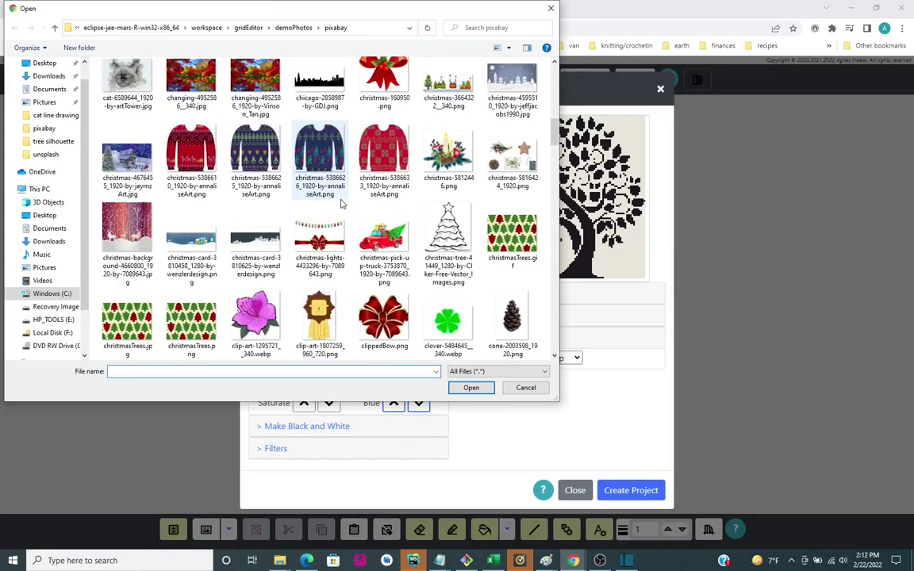
pyautogui.scroll(-2, 341, 204)
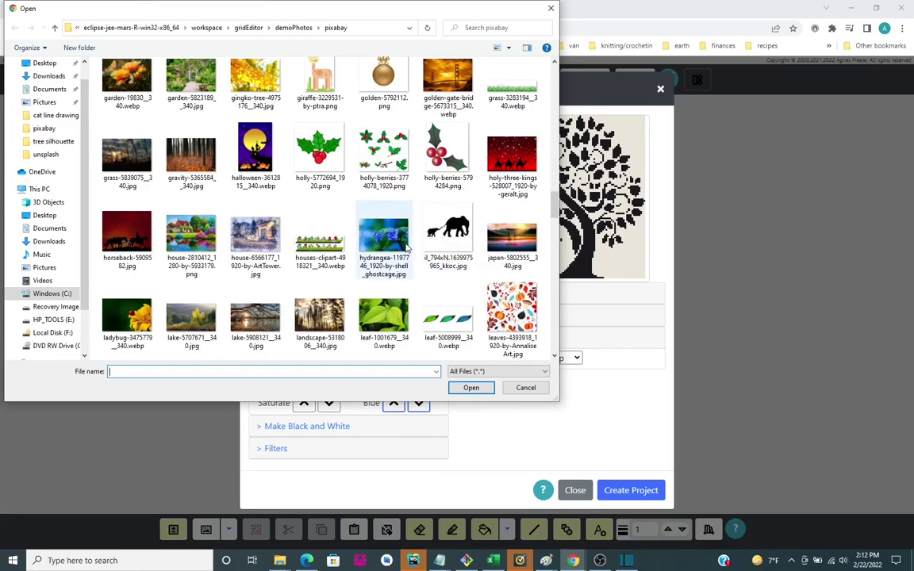
pyautogui.scroll(-4, 406, 248)
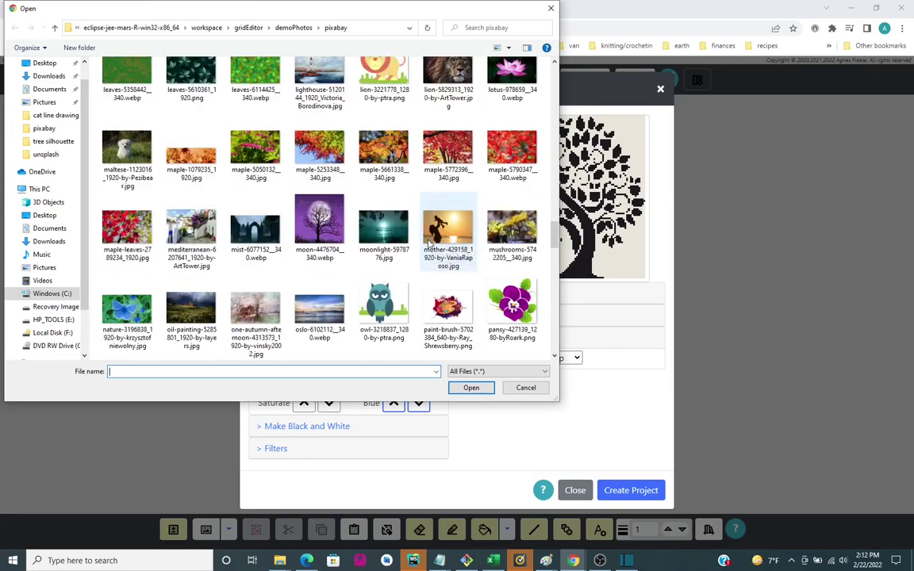
pyautogui.scroll(-2, 430, 242)
pyautogui.scroll(-2, 430, 242)
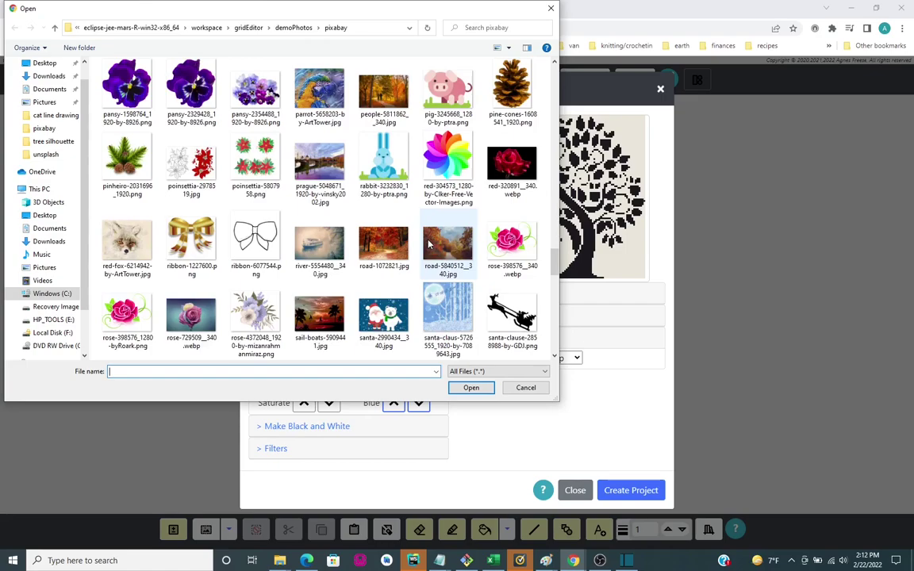
pyautogui.scroll(-2, 429, 244)
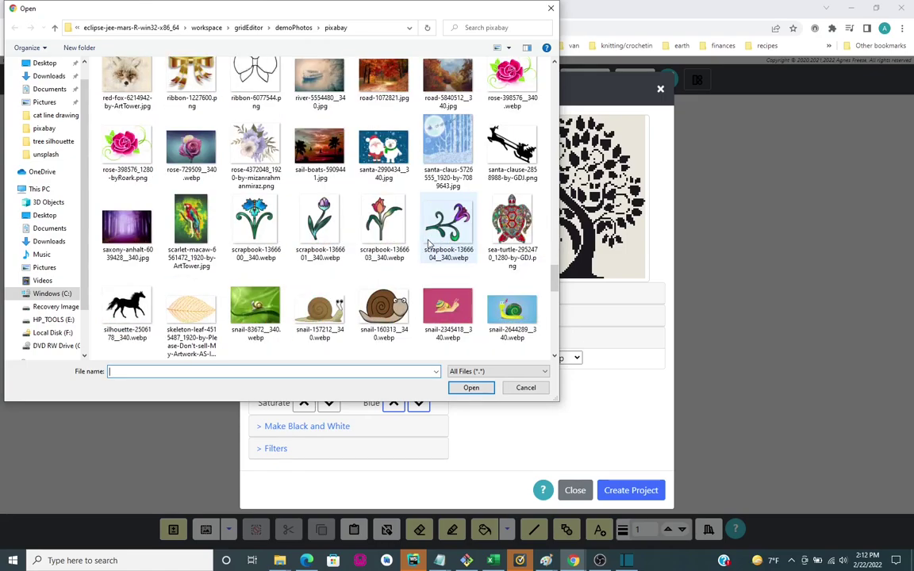
pyautogui.scroll(-4, 429, 244)
pyautogui.scroll(-6, 429, 245)
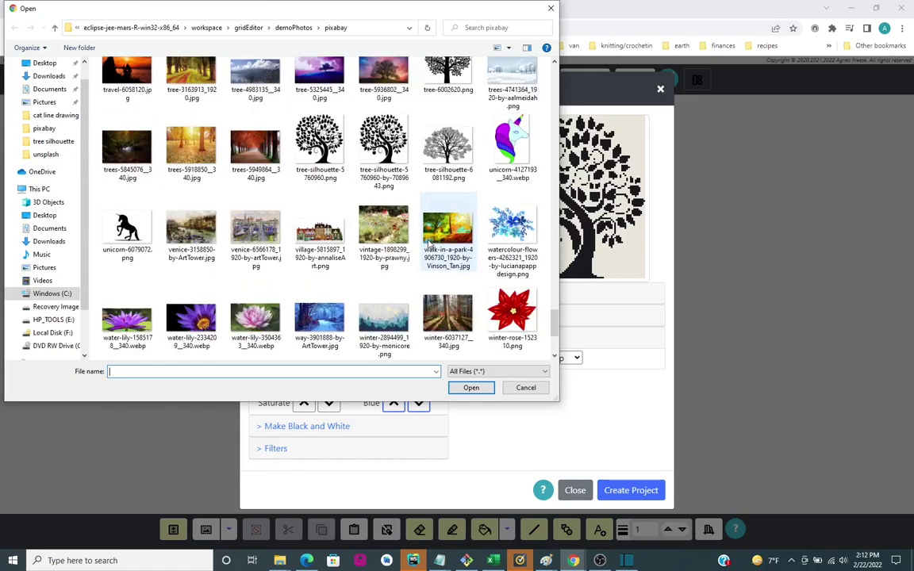
pyautogui.scroll(10, 430, 244)
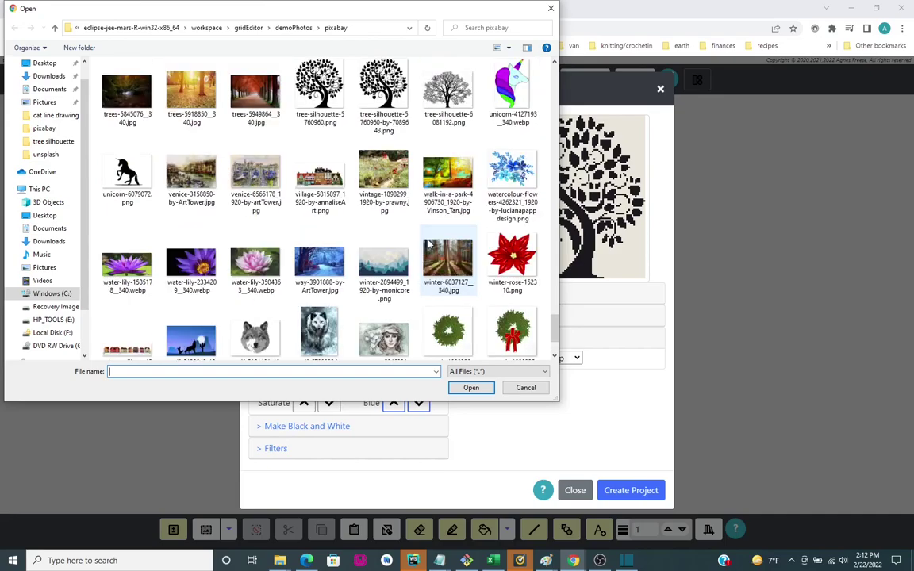
pyautogui.scroll(8, 429, 244)
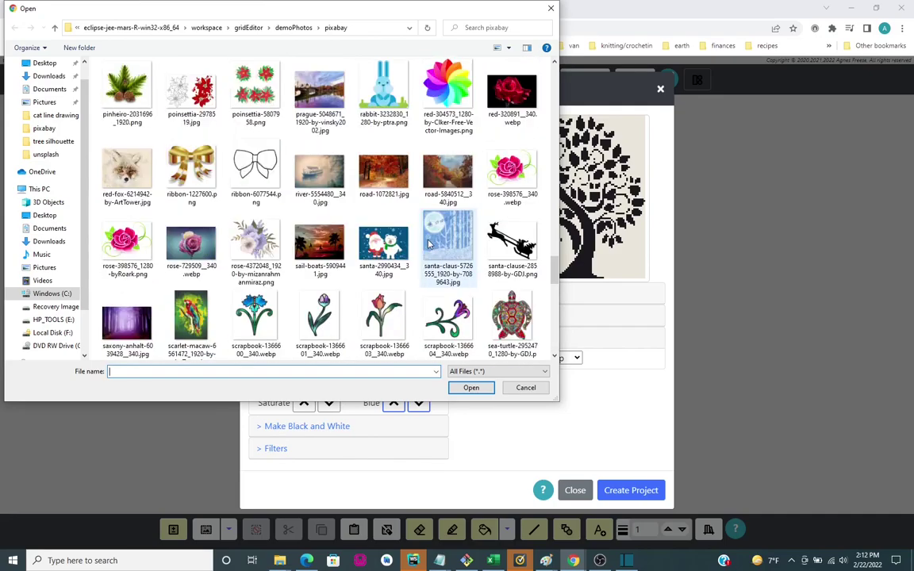
pyautogui.scroll(2, 429, 244)
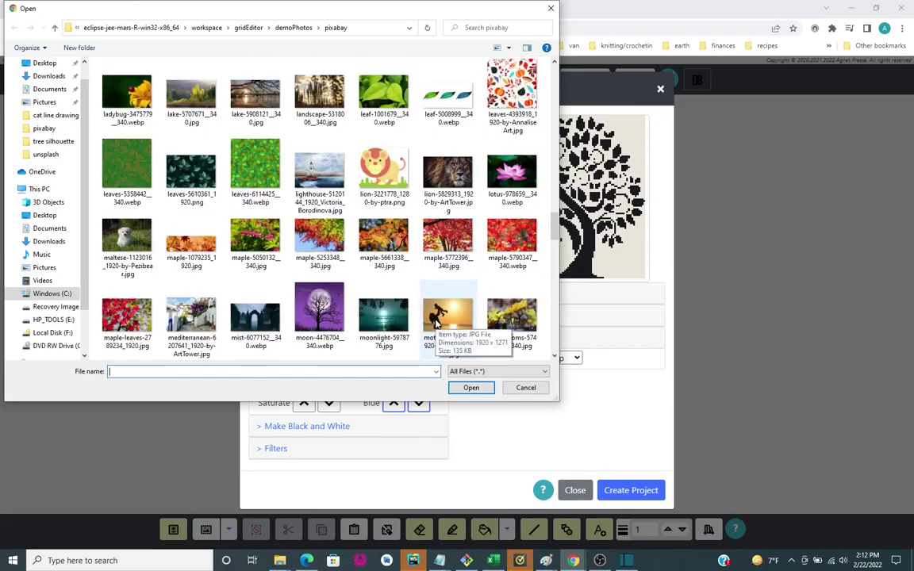
pyautogui.scroll(-2, 452, 290)
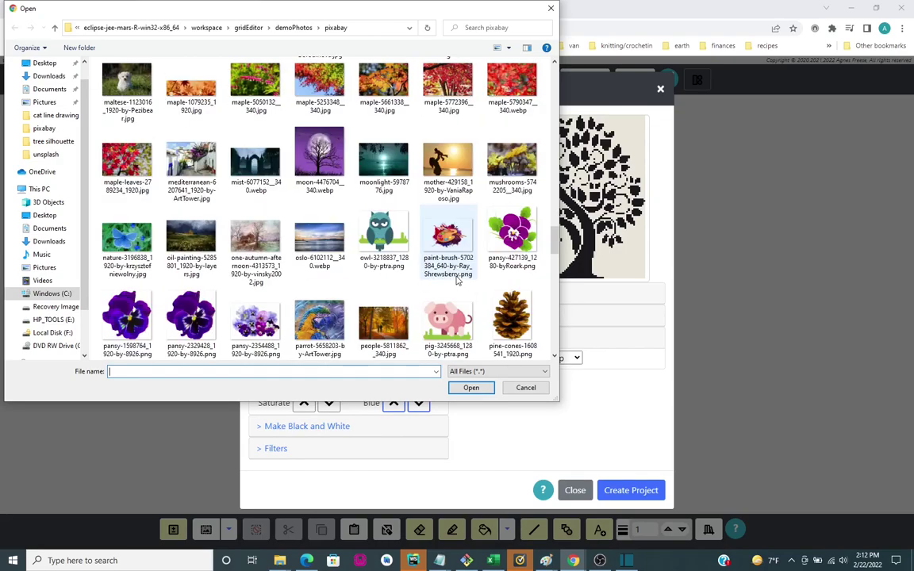
pyautogui.scroll(-2, 456, 281)
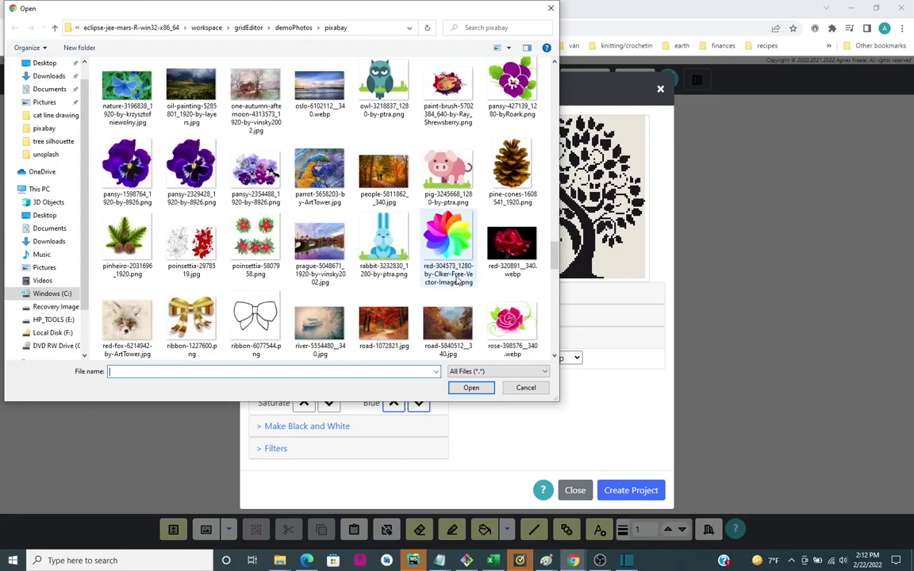
pyautogui.scroll(-2, 457, 279)
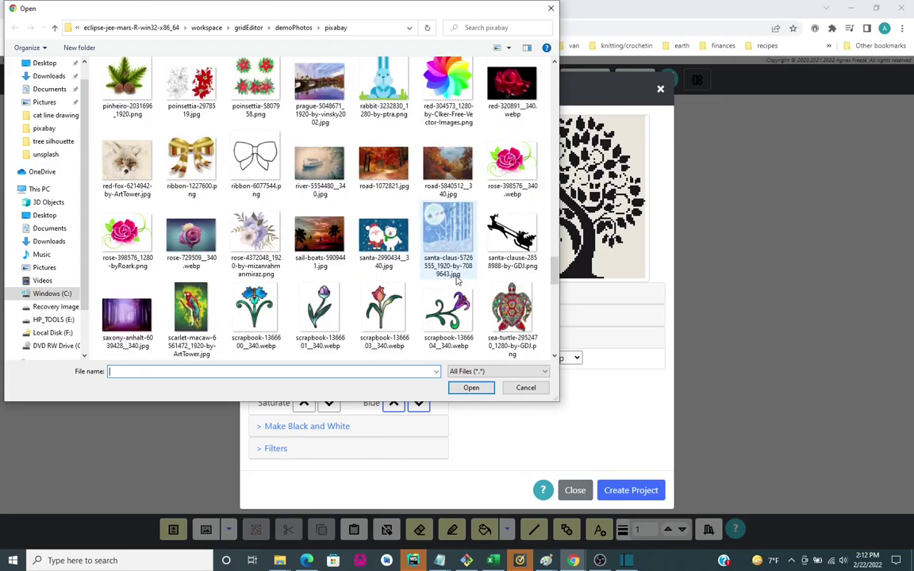
pyautogui.scroll(-2, 456, 281)
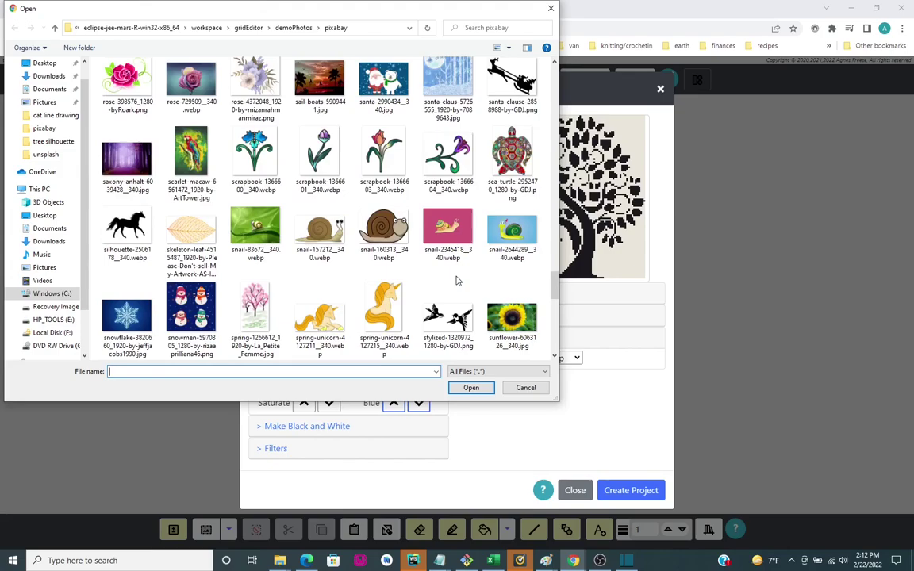
pyautogui.scroll(-2, 456, 280)
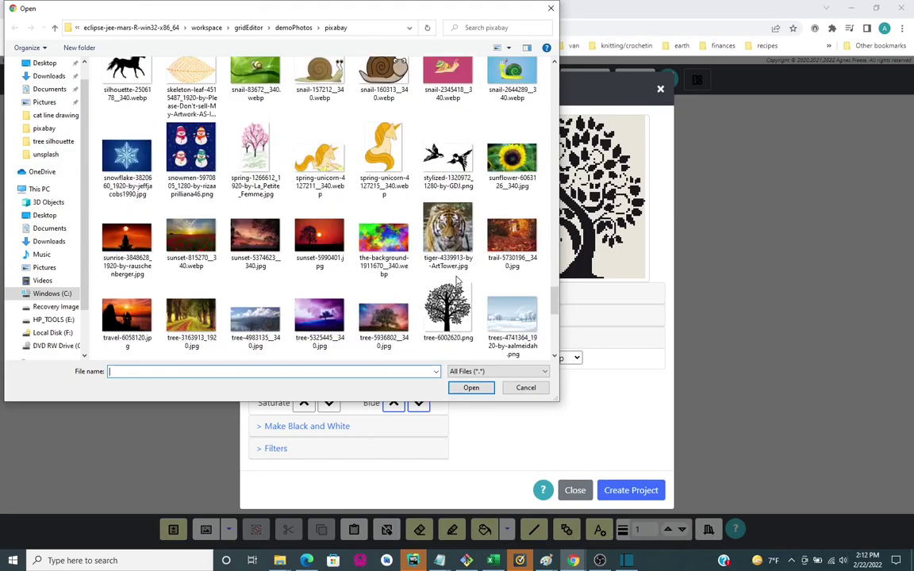
pyautogui.click(127, 238)
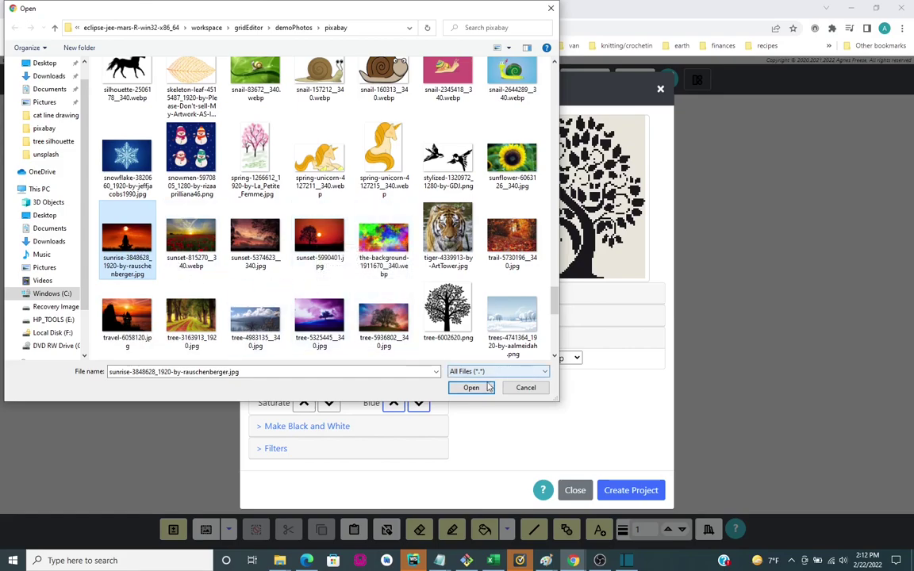
pyautogui.click(475, 391)
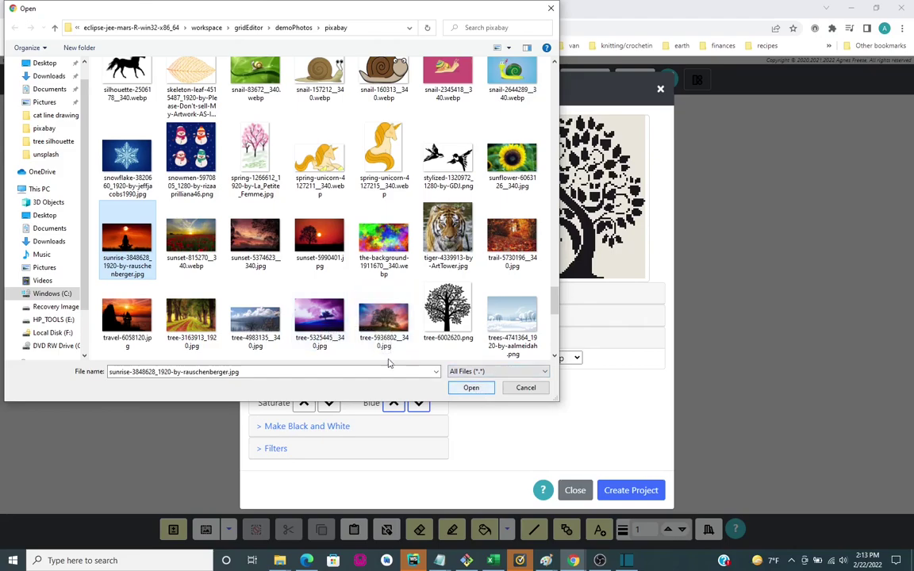
pyautogui.click(471, 387)
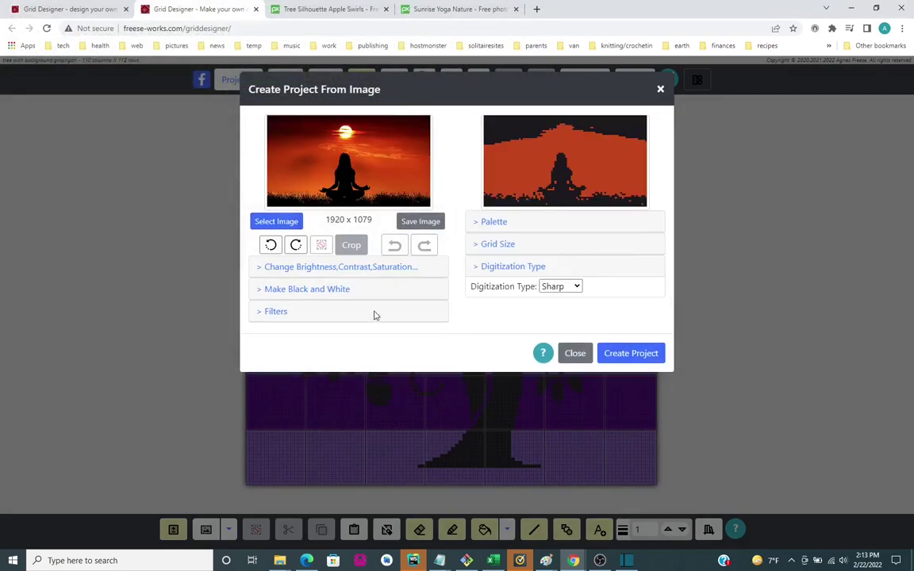
# Step: Crop the source image to a square of about 665 x 665 pixels around the meditating figure
pyautogui.click(294, 294)
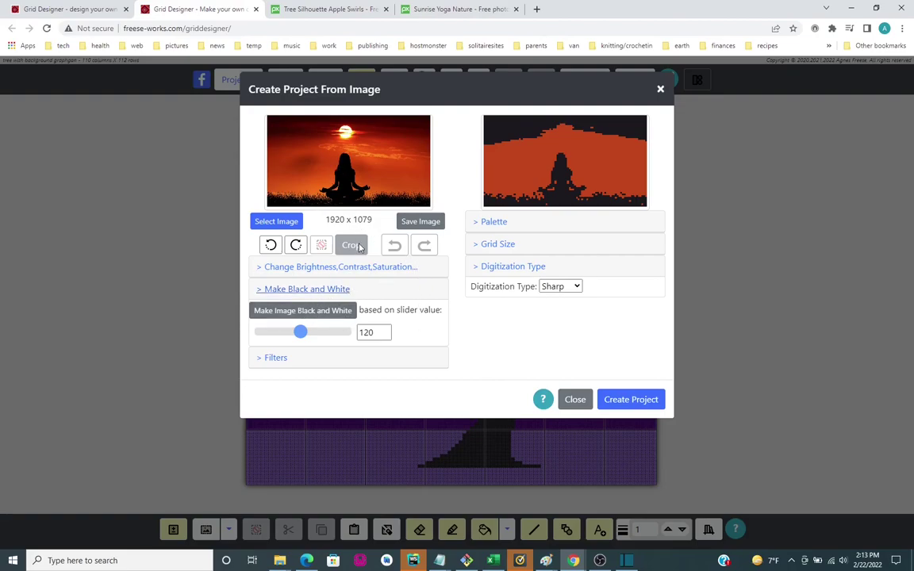
pyautogui.moveTo(316, 148); pyautogui.dragTo(376, 208)
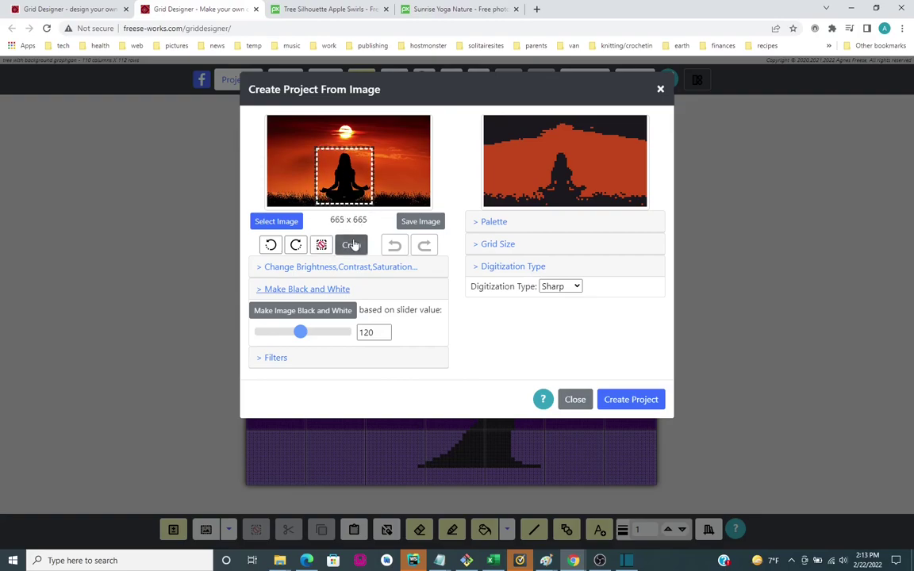
pyautogui.click(352, 245)
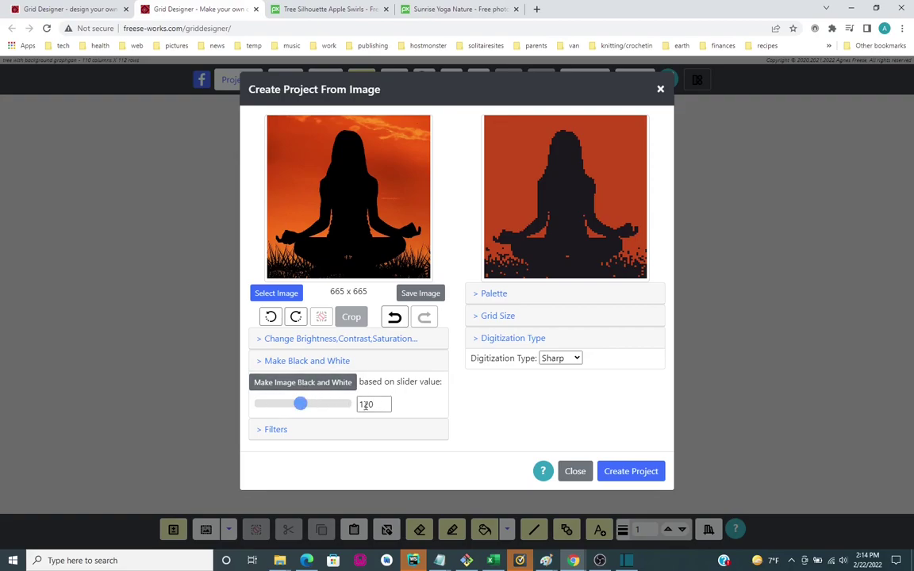
# Step: Convert the cropped image to black and white using a threshold value of 52 instead of 120
pyautogui.click(301, 382)
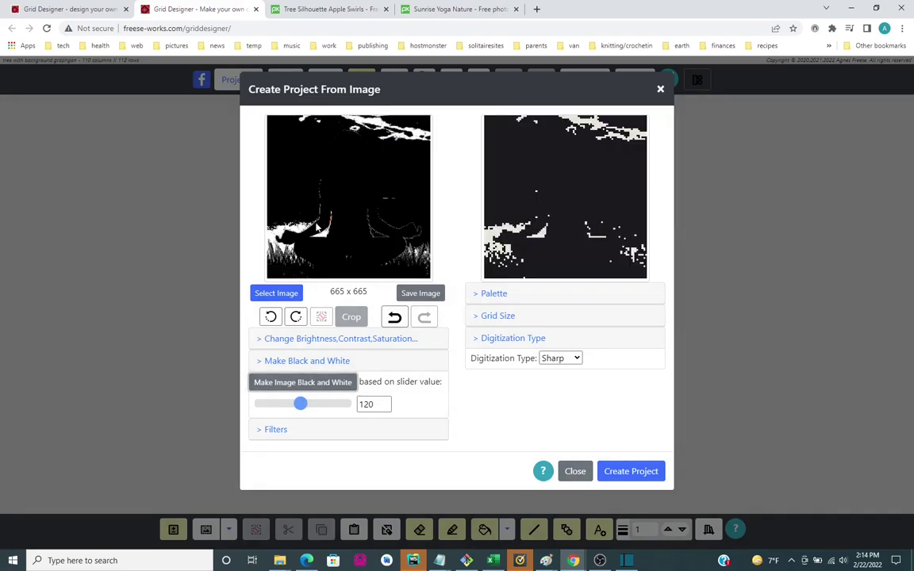
pyautogui.click(394, 317)
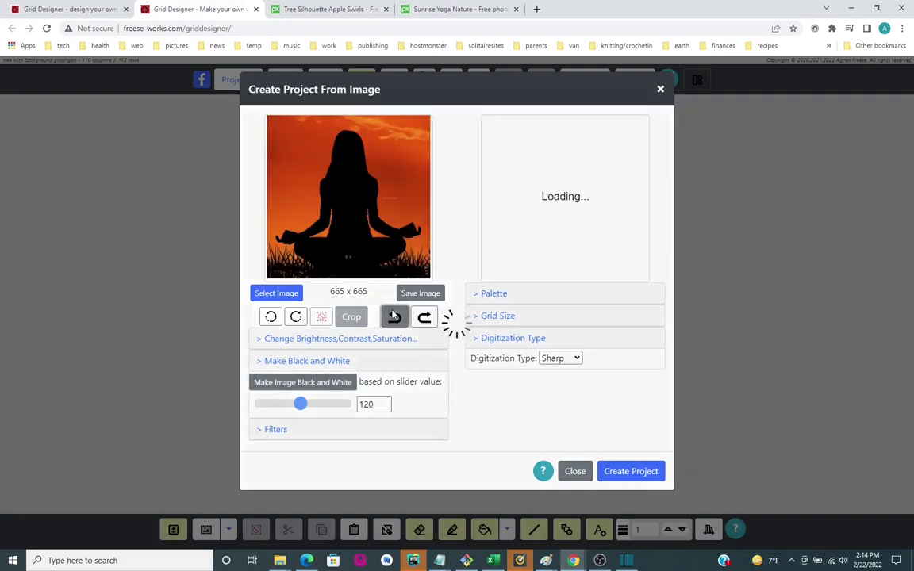
pyautogui.moveTo(300, 403); pyautogui.dragTo(278, 404)
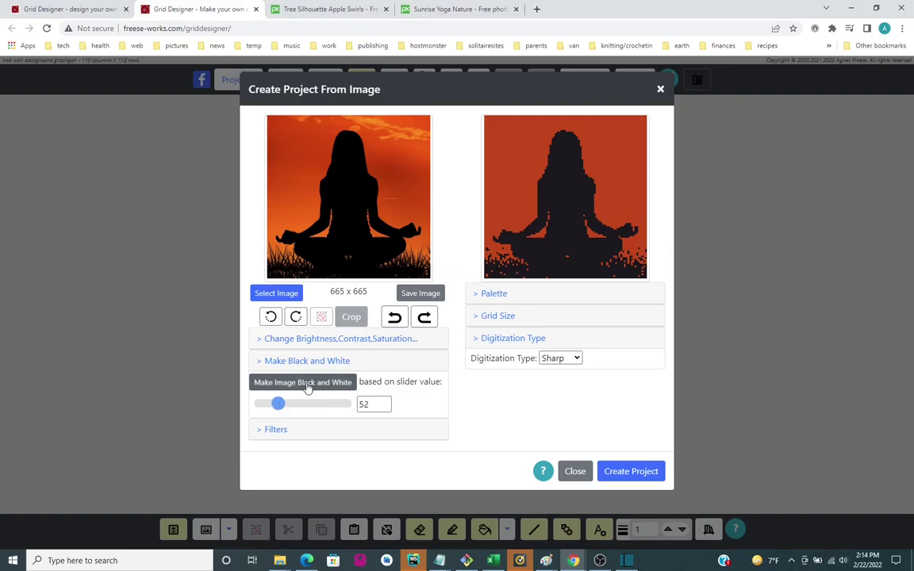
pyautogui.click(308, 387)
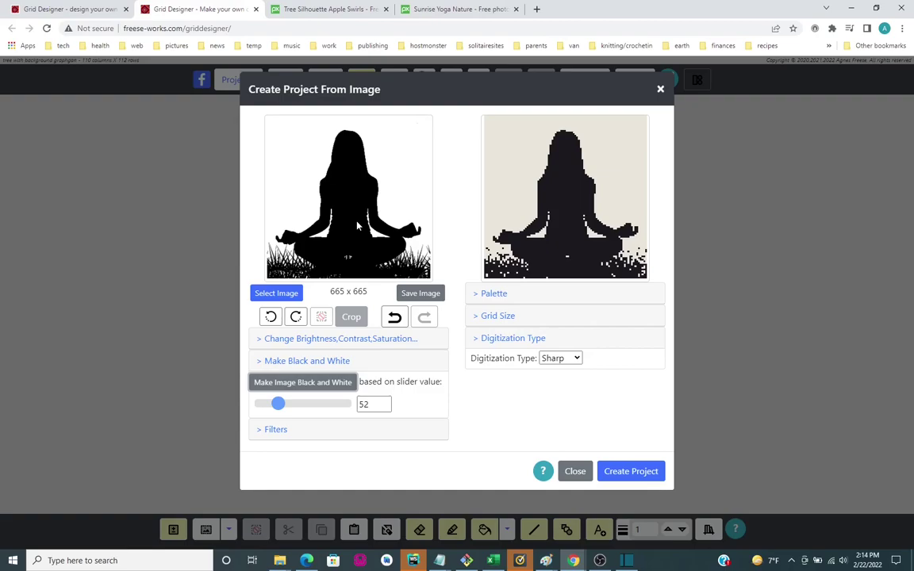
# Step: Undo the black-and-white conversion, try a threshold value of 209 on the cropped photo, and undo that conversion too
pyautogui.moveTo(277, 404); pyautogui.dragTo(331, 406)
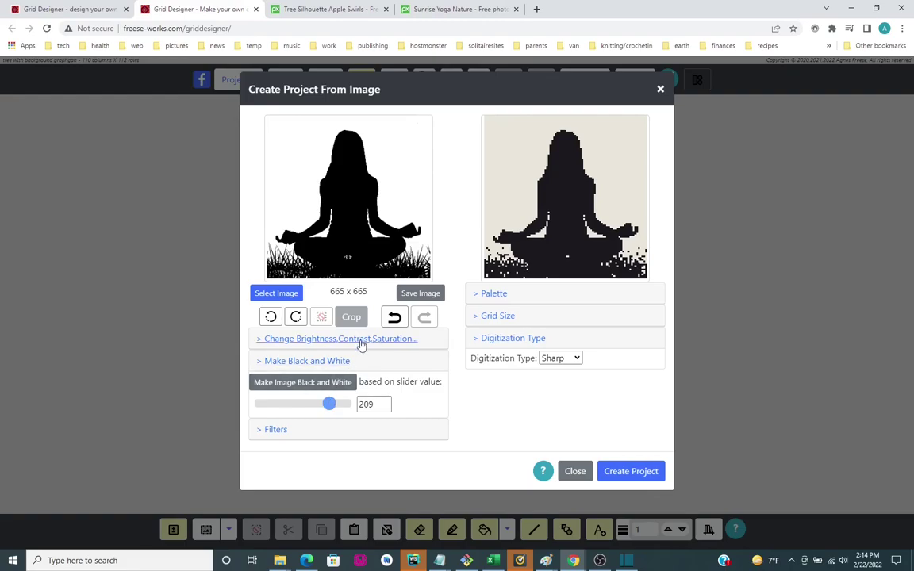
pyautogui.click(394, 317)
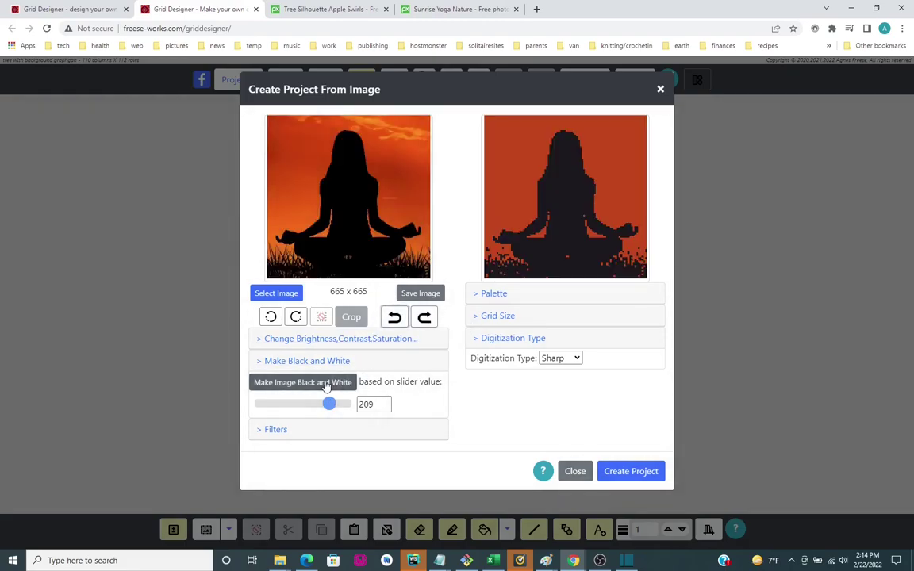
pyautogui.click(327, 384)
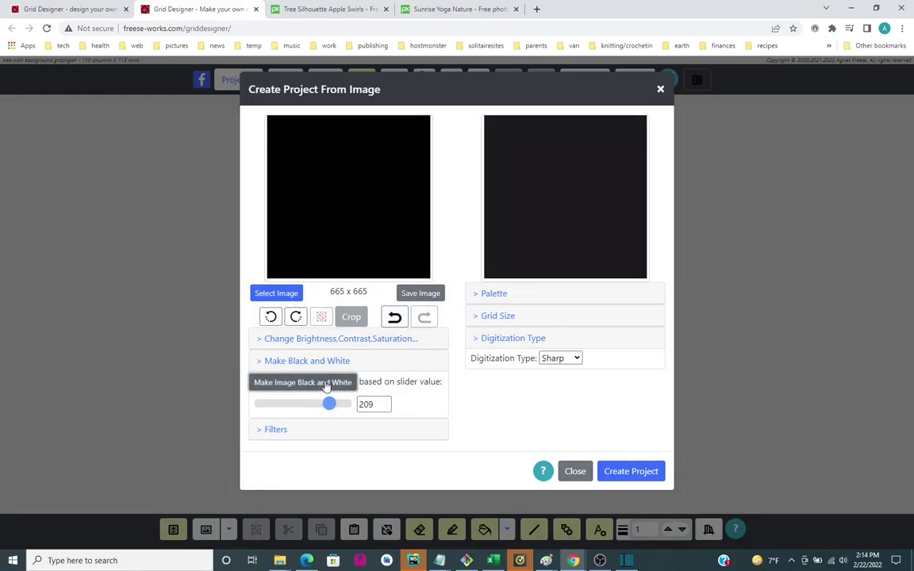
pyautogui.click(394, 317)
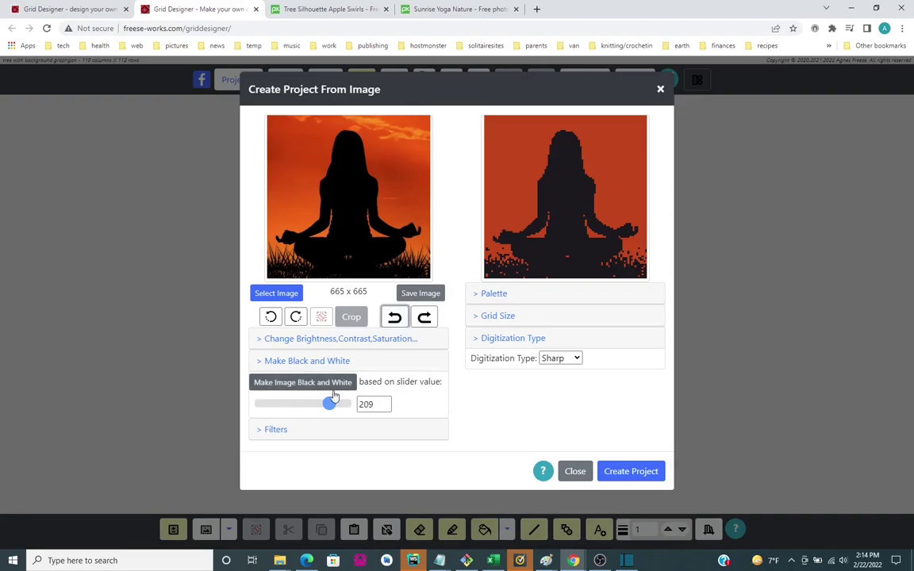
# Step: Convert the cropped photo to black and white with a threshold value of 64, and close the dialog without creating a project
pyautogui.moveTo(329, 404); pyautogui.dragTo(281, 404)
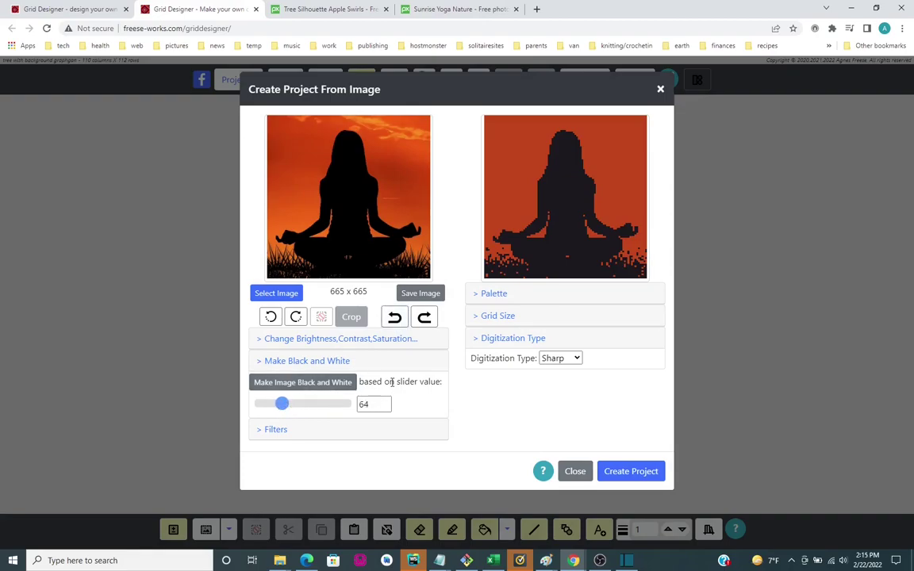
pyautogui.click(326, 386)
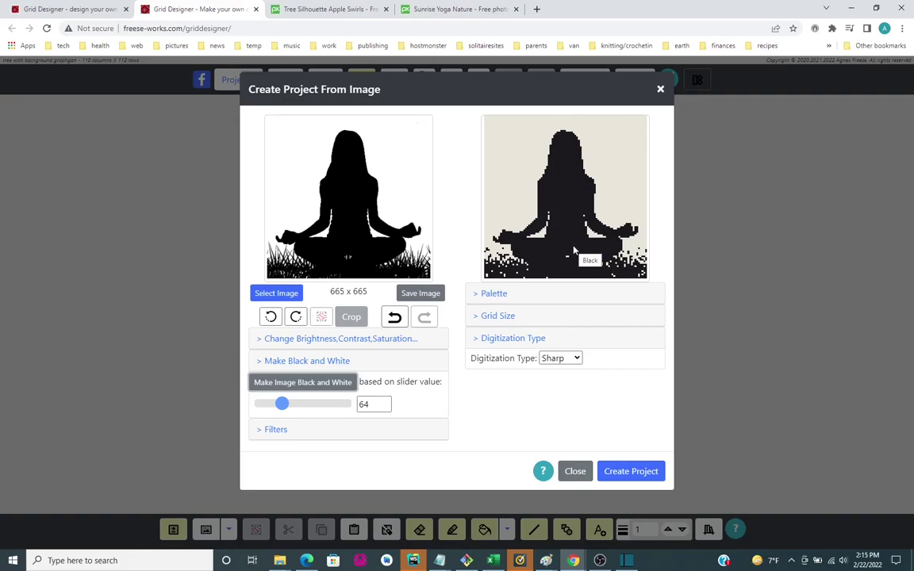
pyautogui.click(660, 90)
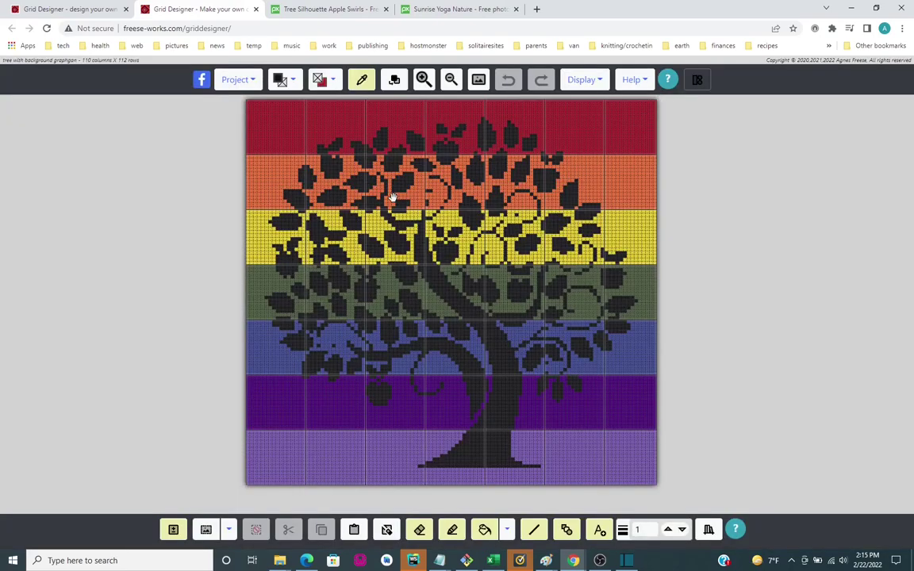
# Step: Generate a share link for the tree project, accepting that links are temporary, and copy the link
pyautogui.click(235, 79)
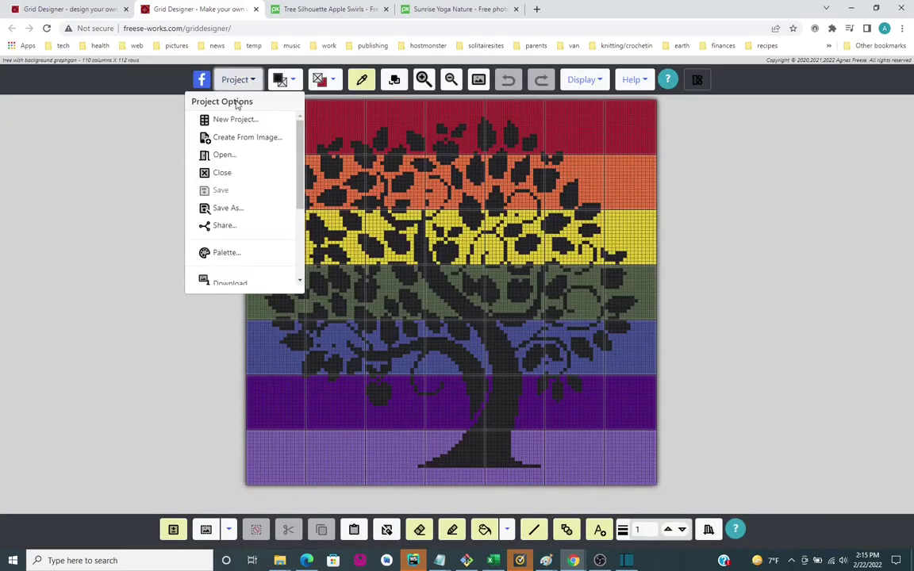
pyautogui.click(222, 226)
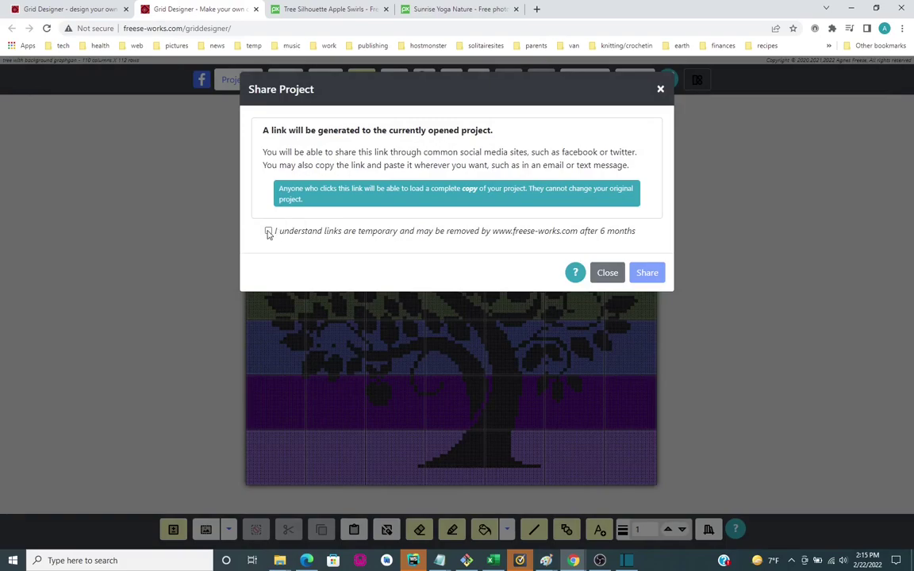
pyautogui.click(268, 231)
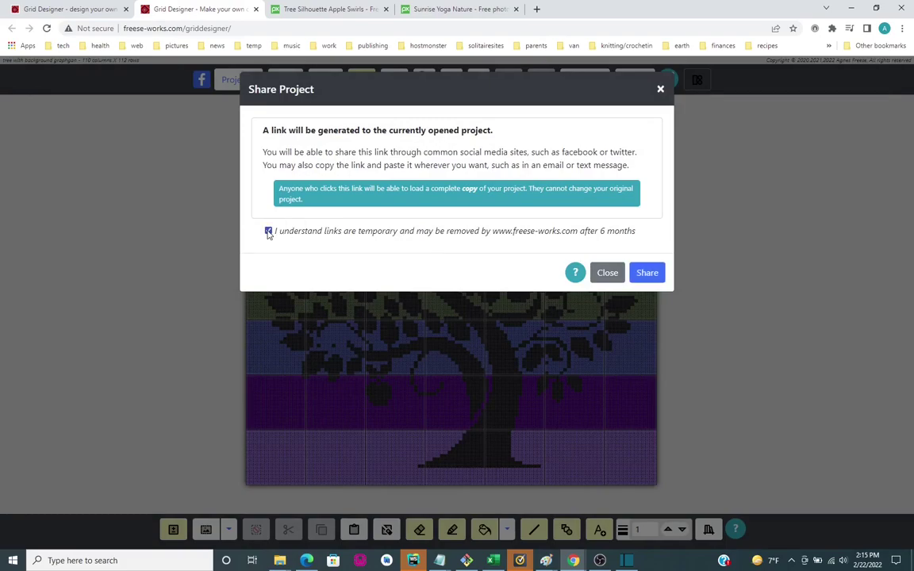
pyautogui.click(648, 273)
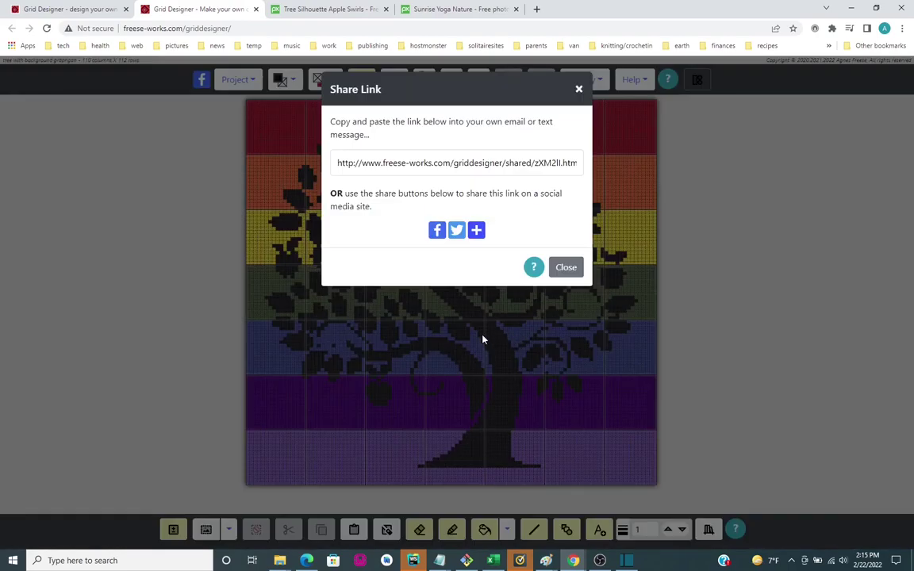
pyautogui.moveTo(336, 163); pyautogui.dragTo(582, 167)
pyautogui.hotkey('ctrl', 'c')
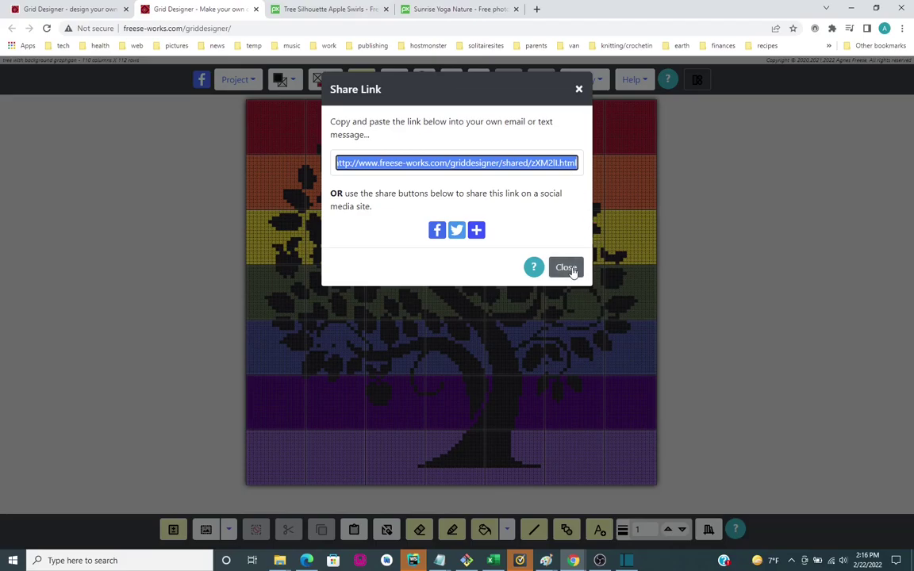
pyautogui.click(568, 269)
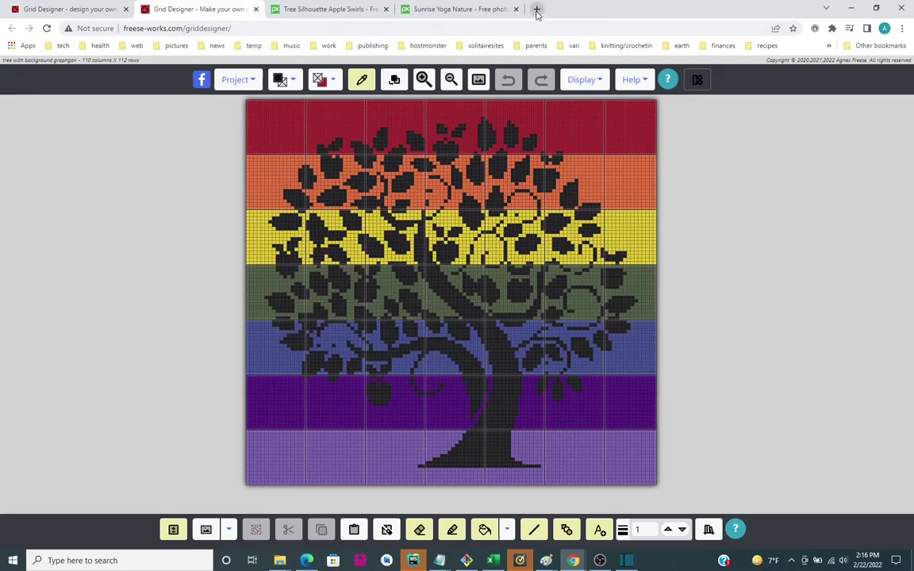
# Step: Open the copied share link in the browser tab showing the Pixabay yoga photo
pyautogui.click(461, 10)
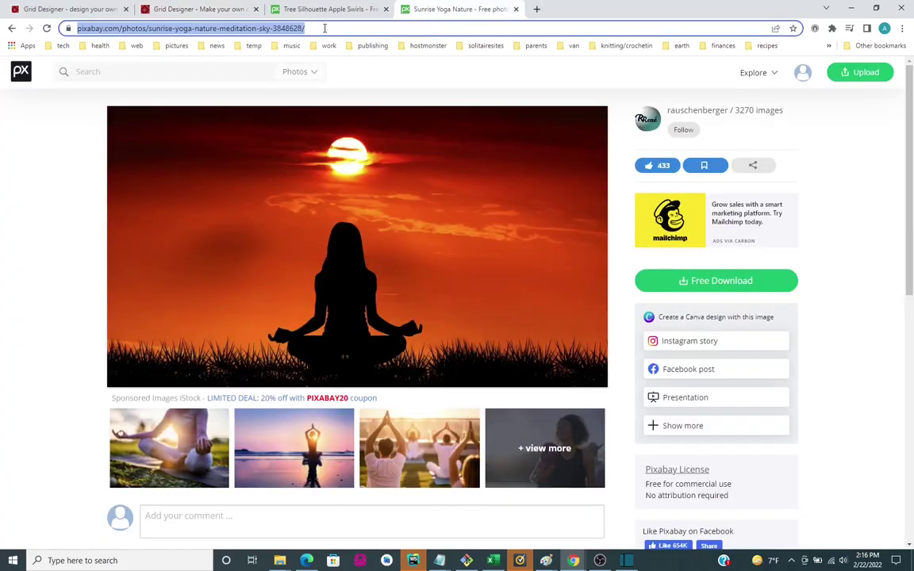
pyautogui.hotkey('ctrl', 'v')
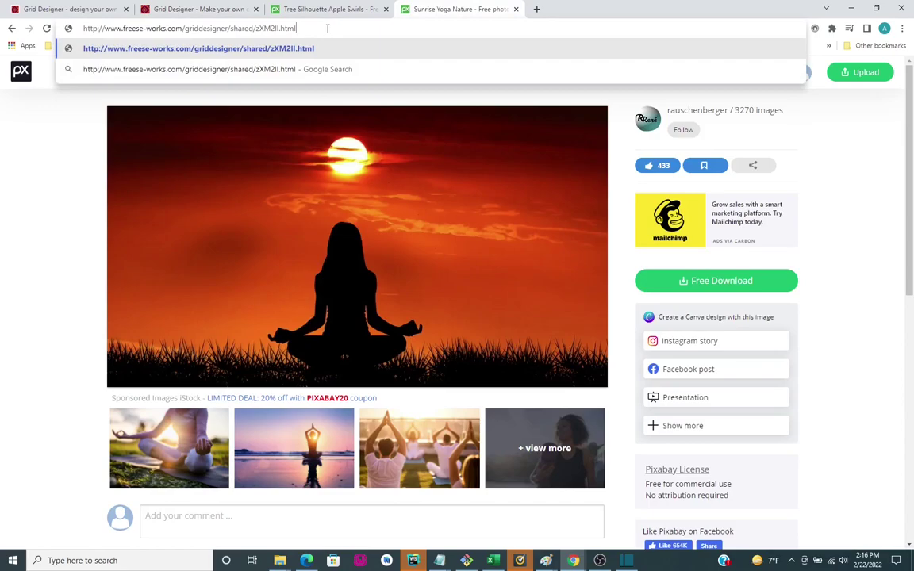
pyautogui.press('Return')
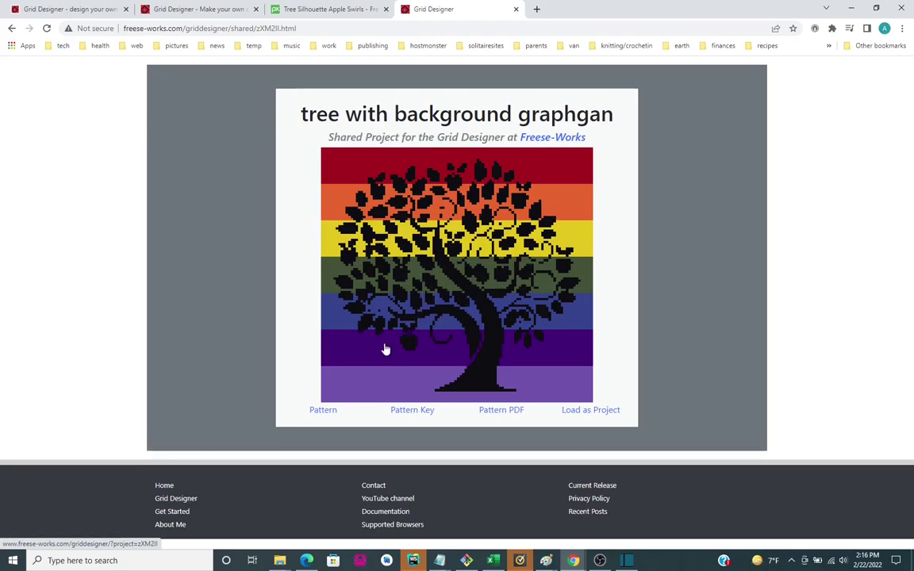
# Step: View the shared project's full pattern image, reloading it and checking the options for saving it, and return to the shared project page
pyautogui.click(322, 413)
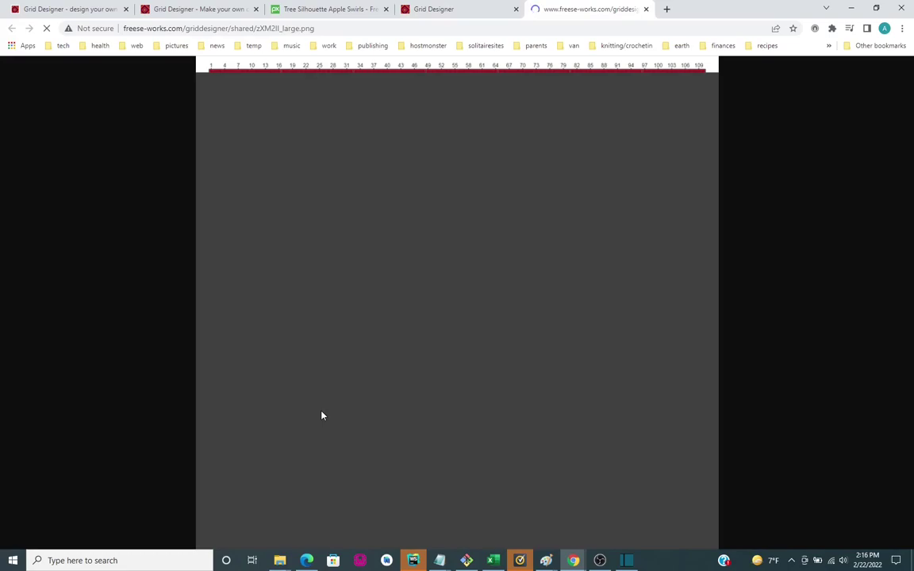
pyautogui.click(48, 30)
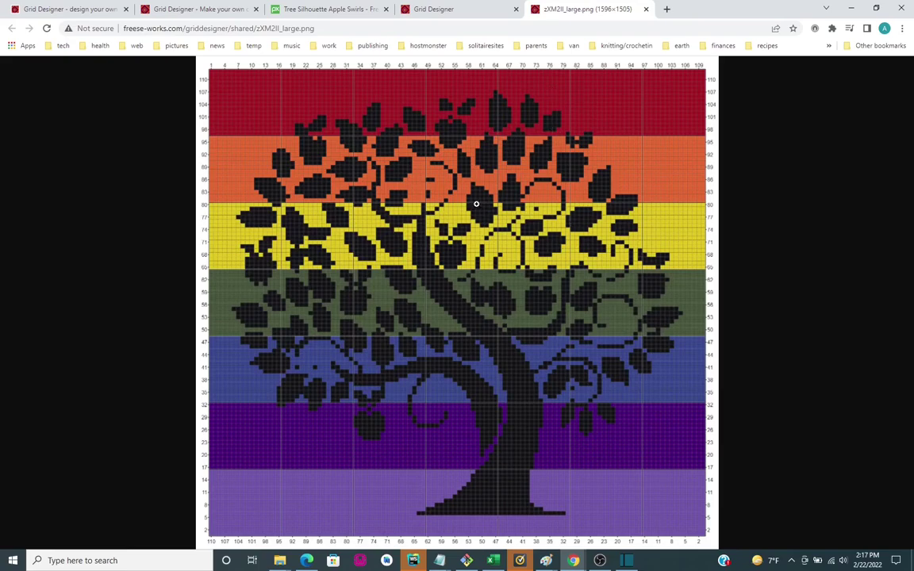
pyautogui.rightClick(429, 215)
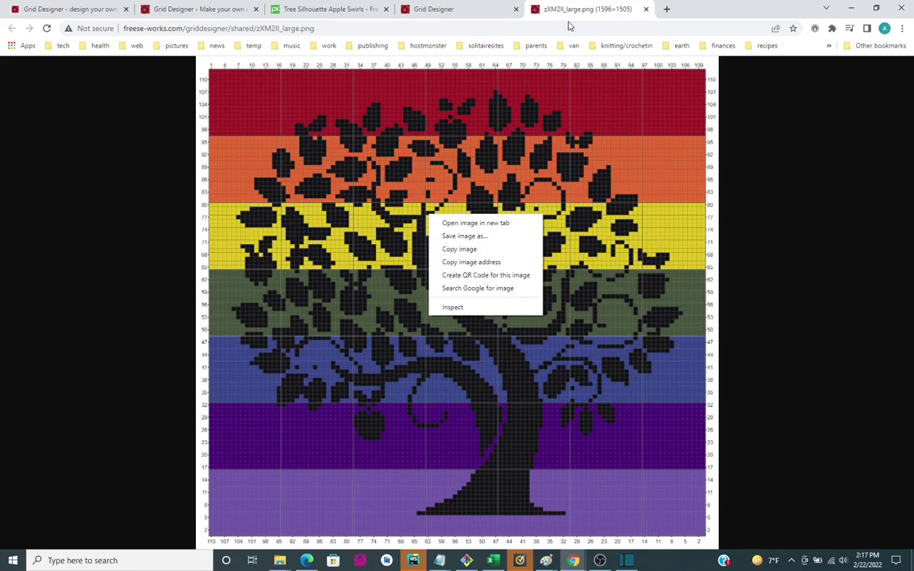
pyautogui.click(515, 15)
pyautogui.click(465, 11)
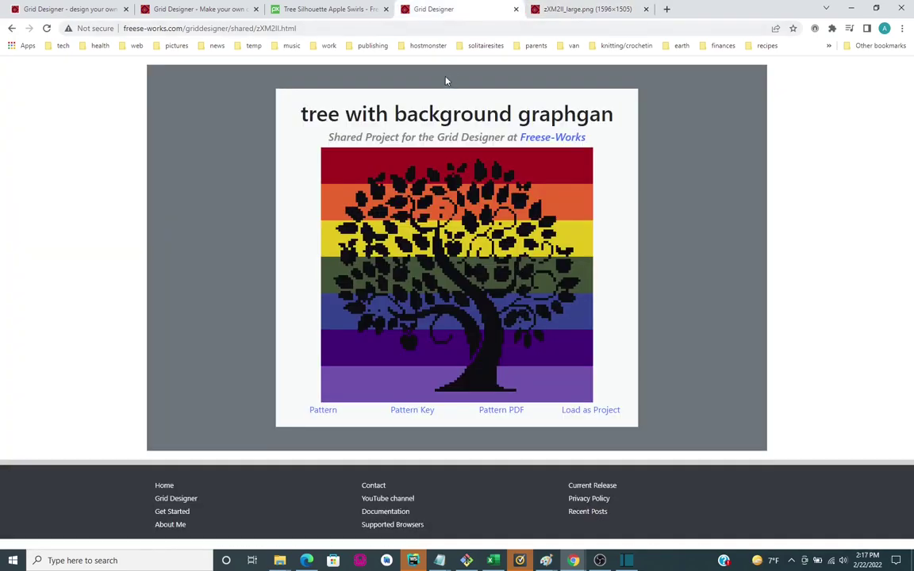
# Step: View the shared project's pattern key with its yarn colors and image-saving options, and return to the shared project page
pyautogui.click(410, 411)
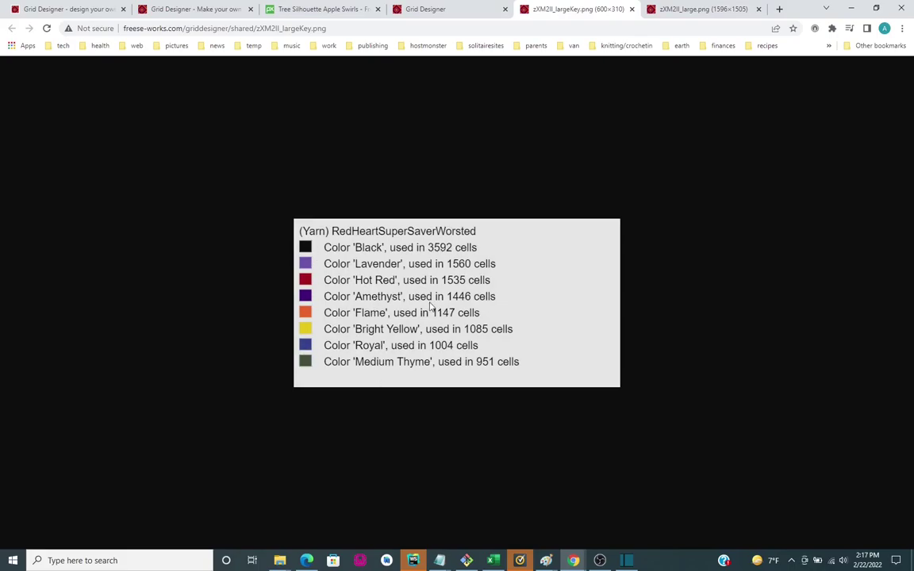
pyautogui.rightClick(382, 253)
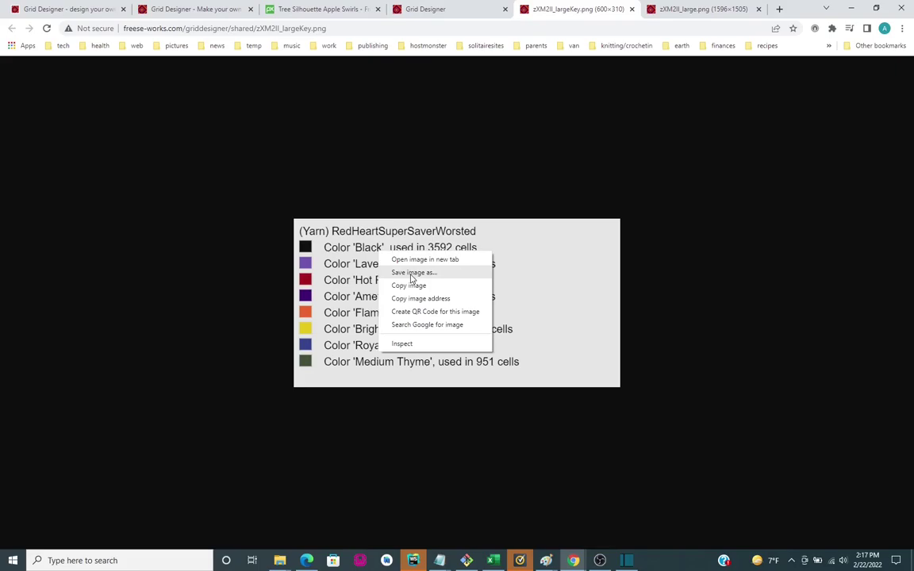
pyautogui.click(417, 12)
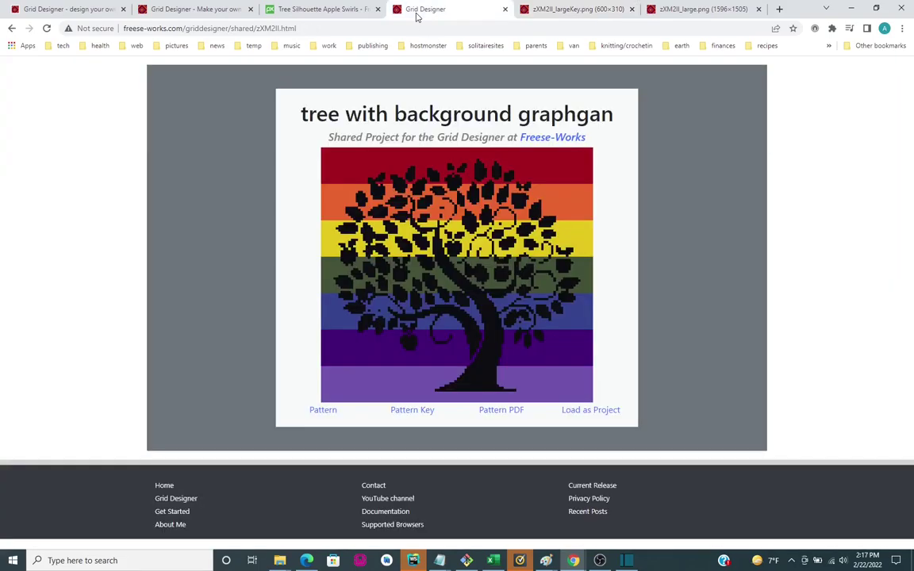
# Step: Open the shared project's pattern PDF, reload it, and examine the chart page and the yarn color page
pyautogui.click(496, 409)
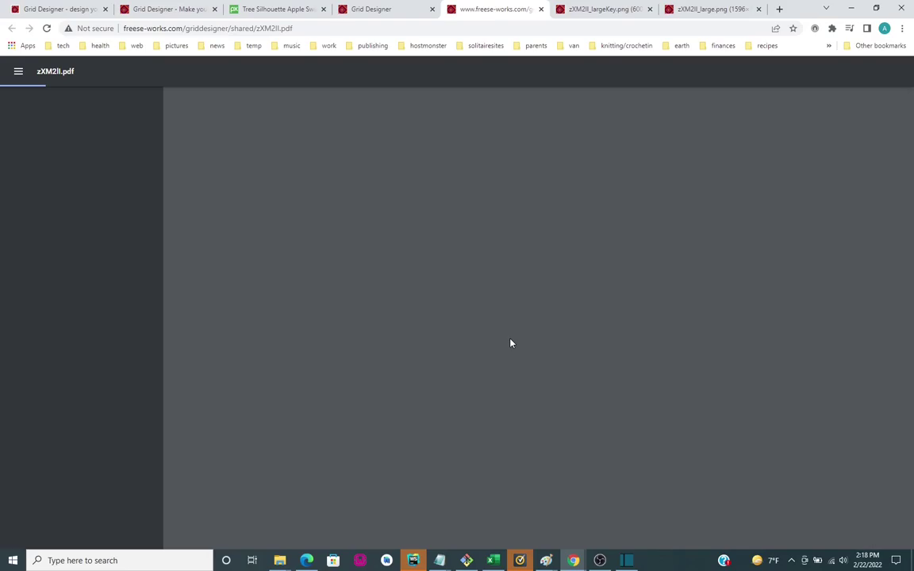
pyautogui.click(47, 30)
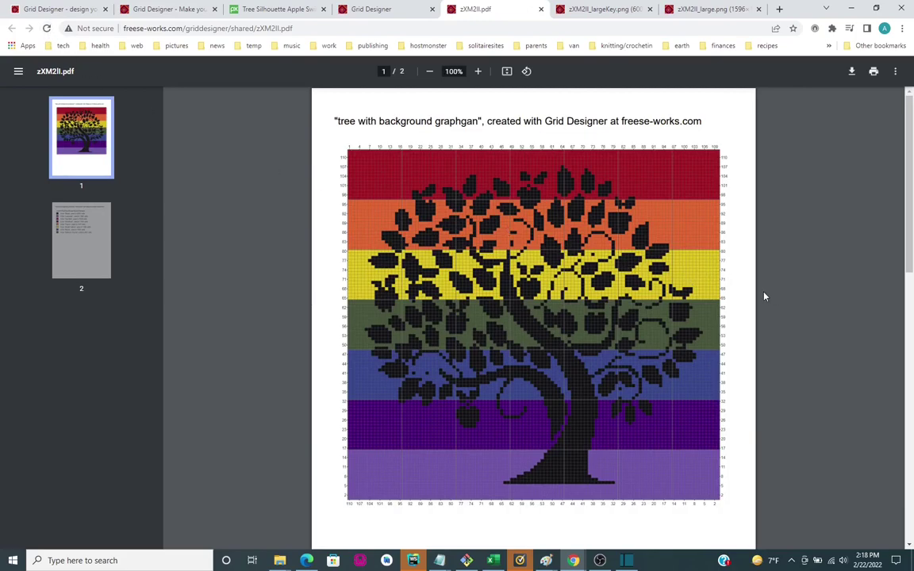
pyautogui.scroll(-1, 765, 297)
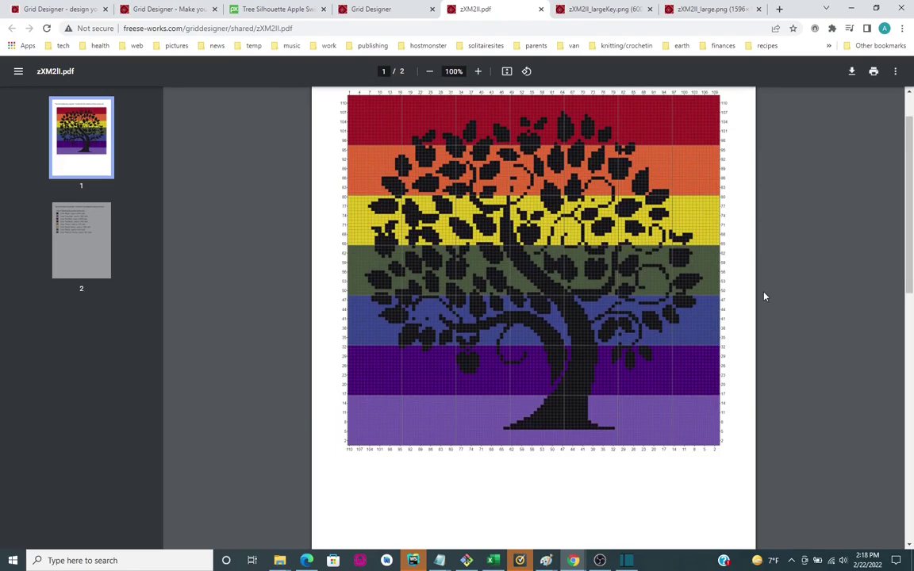
pyautogui.scroll(1, 765, 296)
pyautogui.scroll(-2, 765, 297)
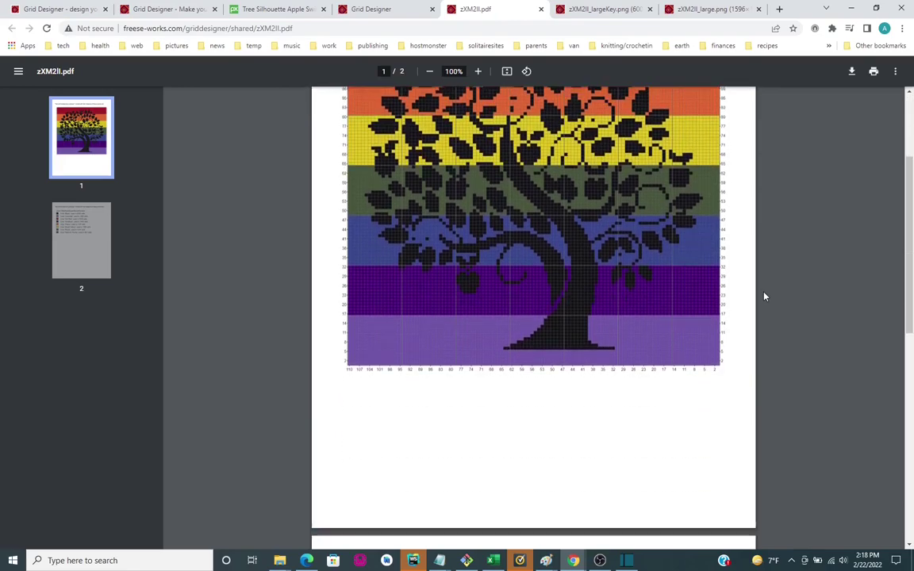
pyautogui.scroll(-4, 765, 297)
pyautogui.scroll(2, 765, 297)
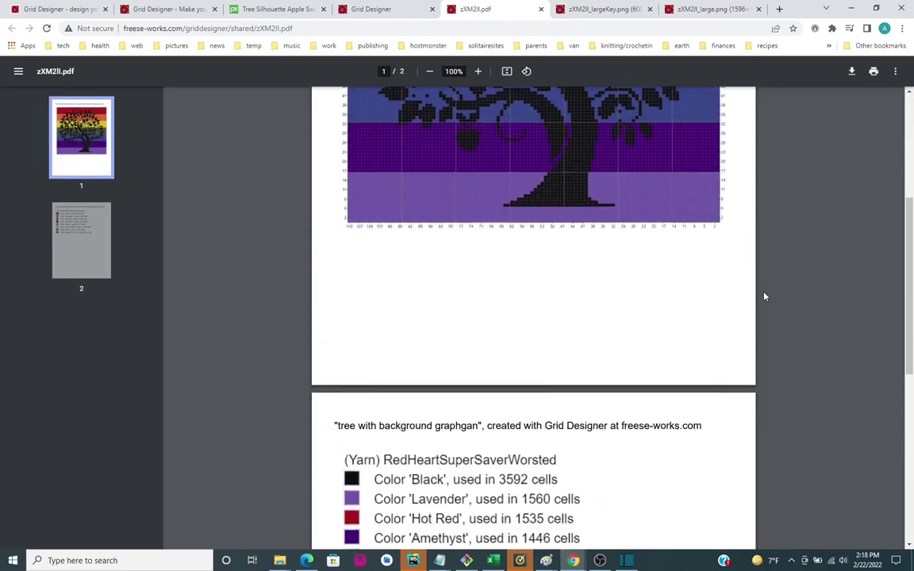
pyautogui.scroll(4, 765, 296)
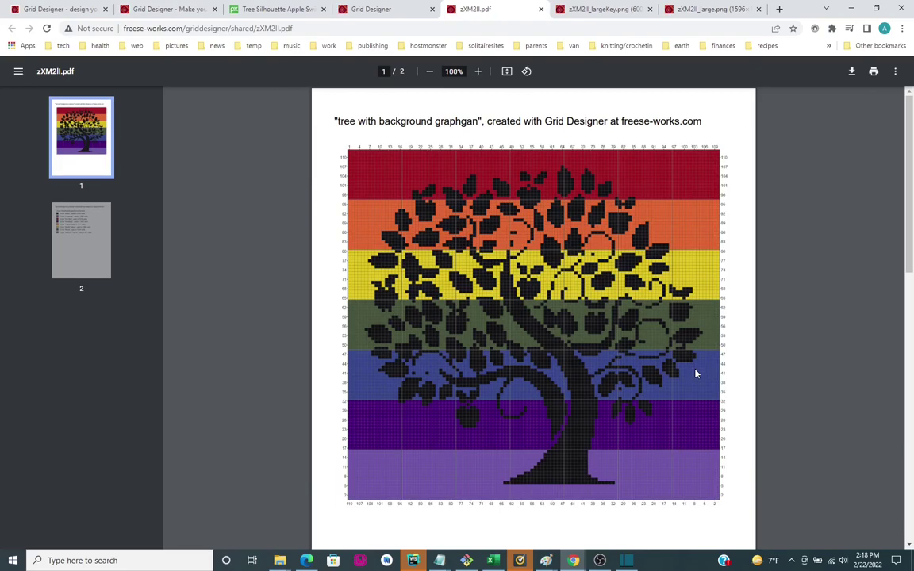
# Step: Load a copy of the shared tree with background graphgan as a project from its share page
pyautogui.click(367, 11)
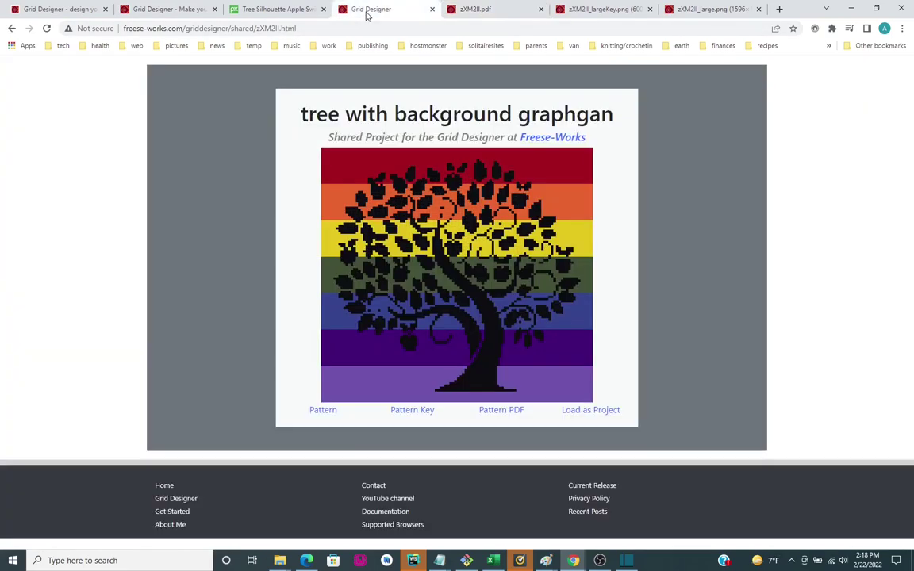
pyautogui.click(591, 410)
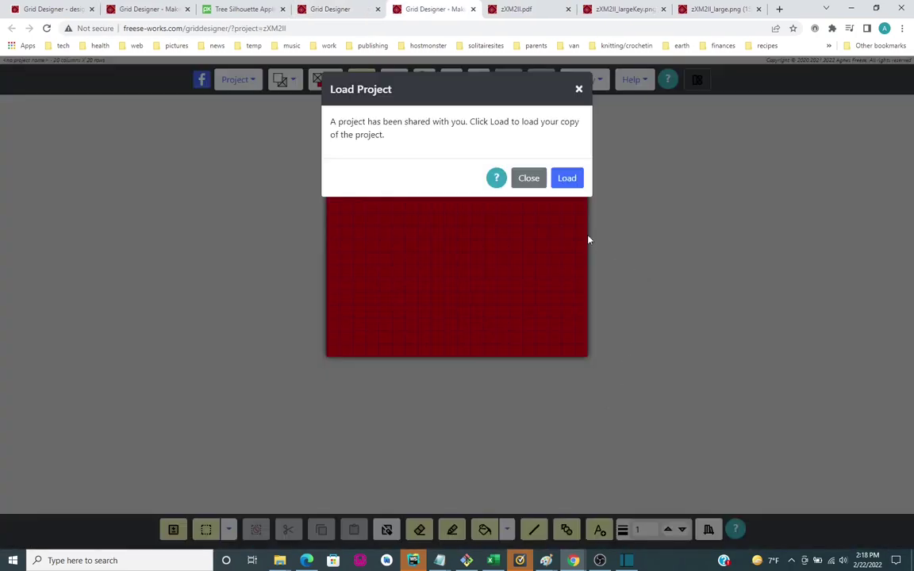
pyautogui.click(568, 181)
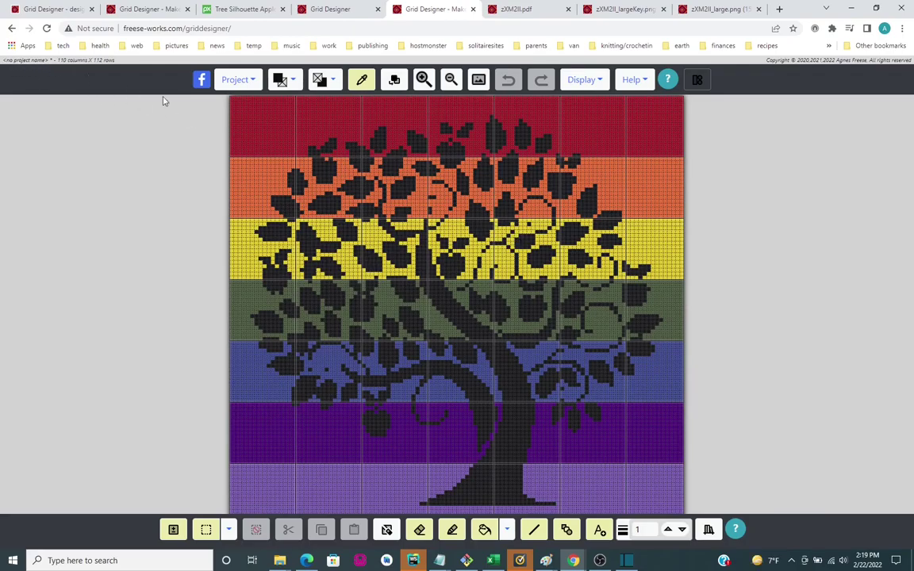
pyautogui.click(233, 82)
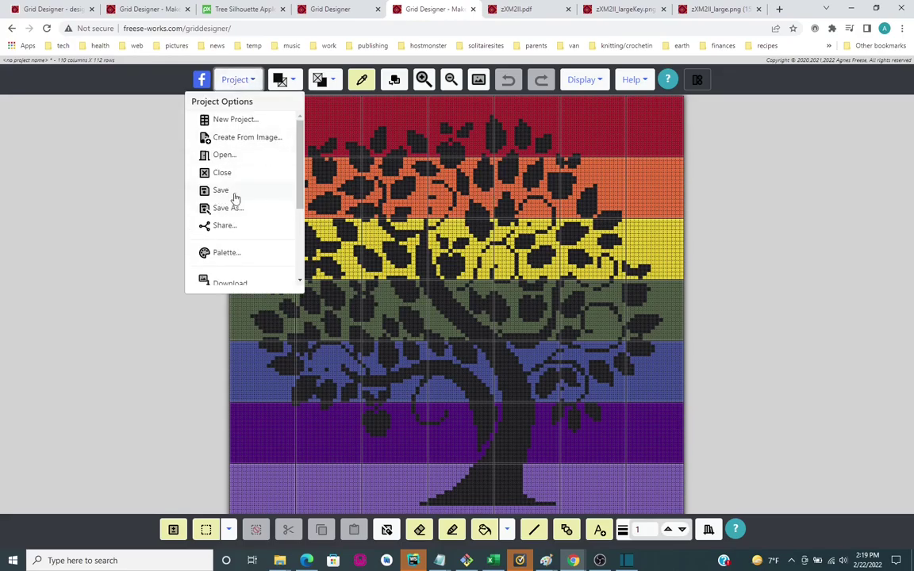
pyautogui.click(236, 85)
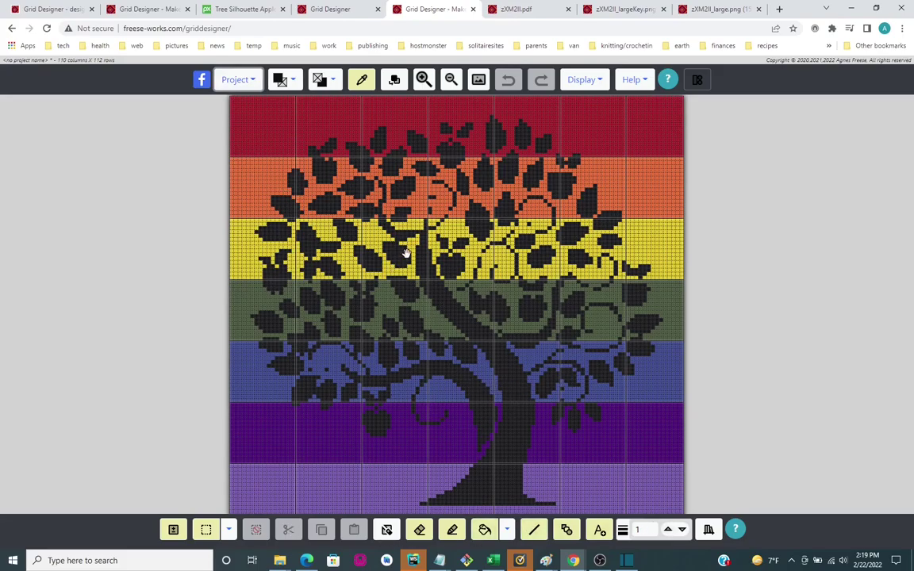
pyautogui.click(235, 83)
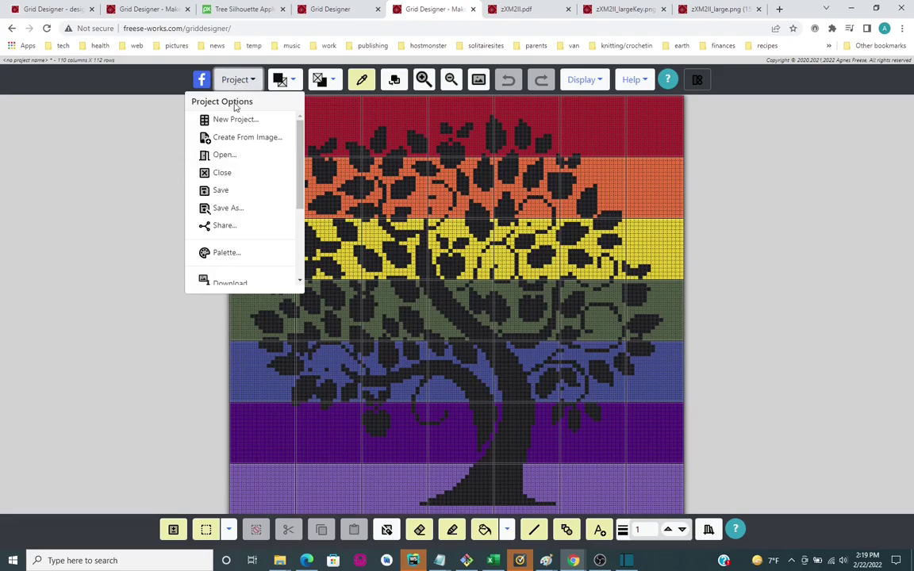
pyautogui.scroll(-3, 226, 260)
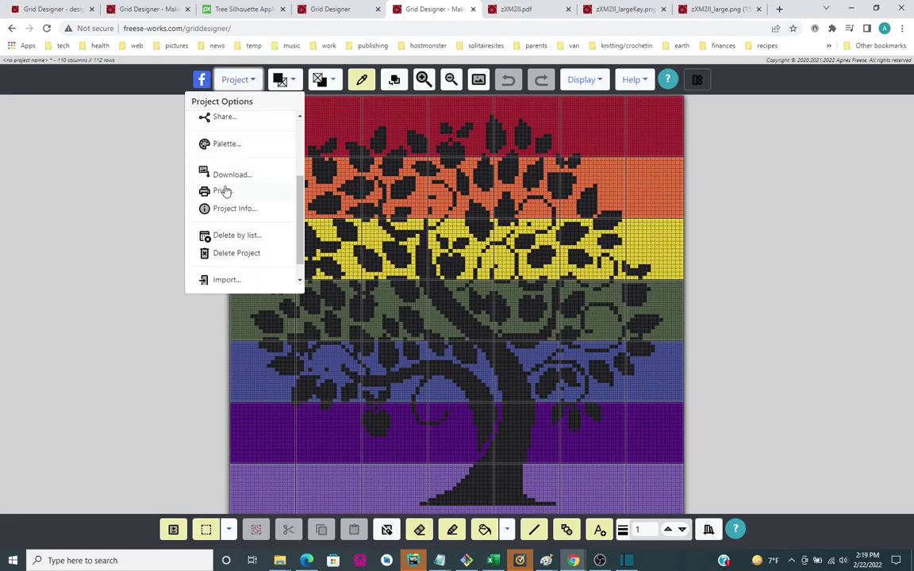
pyautogui.click(232, 82)
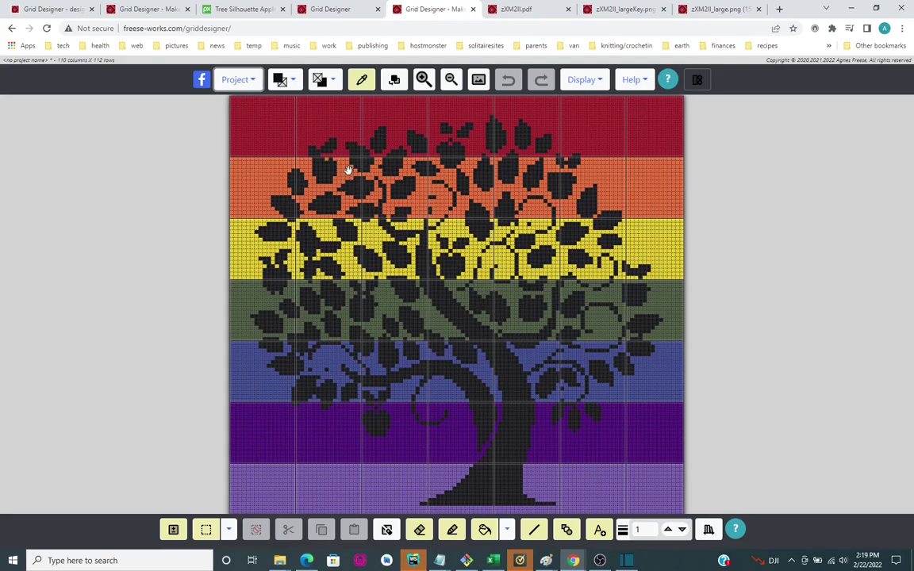
# Step: Revisit the shared project page and return to the original tree with background graphgan project
pyautogui.click(319, 9)
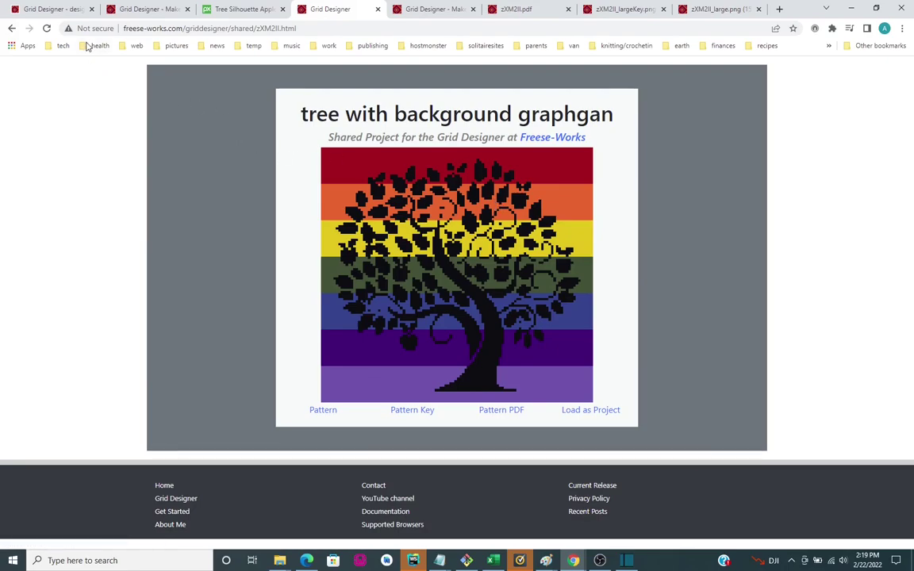
pyautogui.click(139, 11)
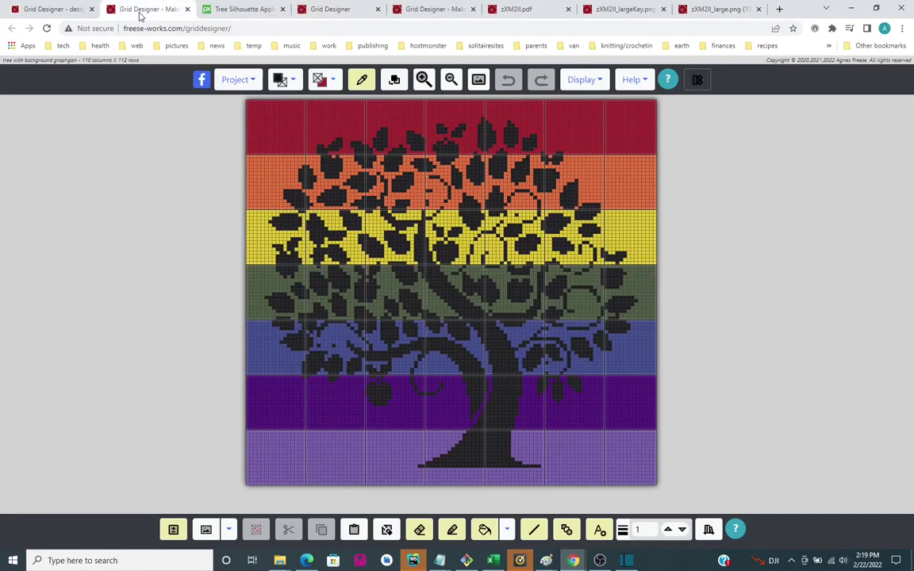